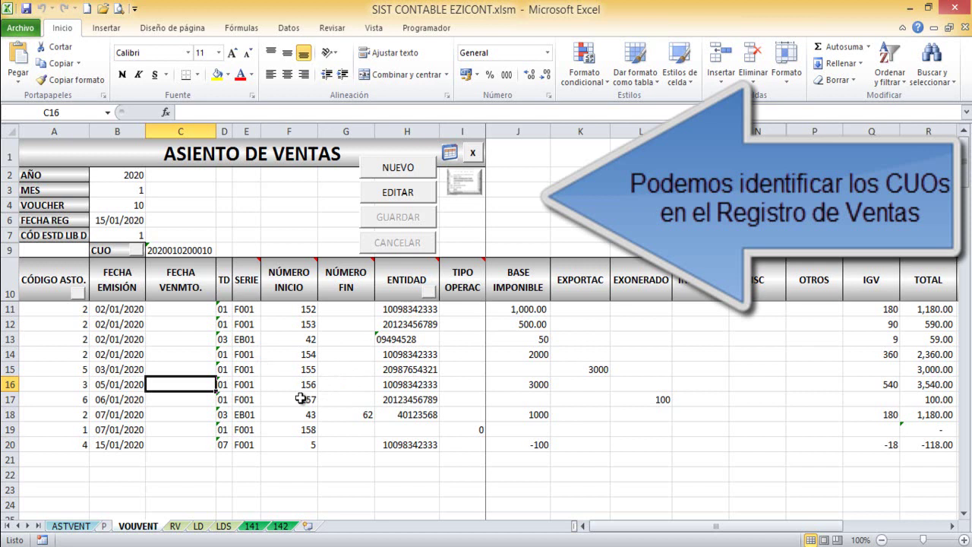
Copy the CUO codes in B11:B20 from the January sales register (Formato 14.1).
left_click(448, 153)
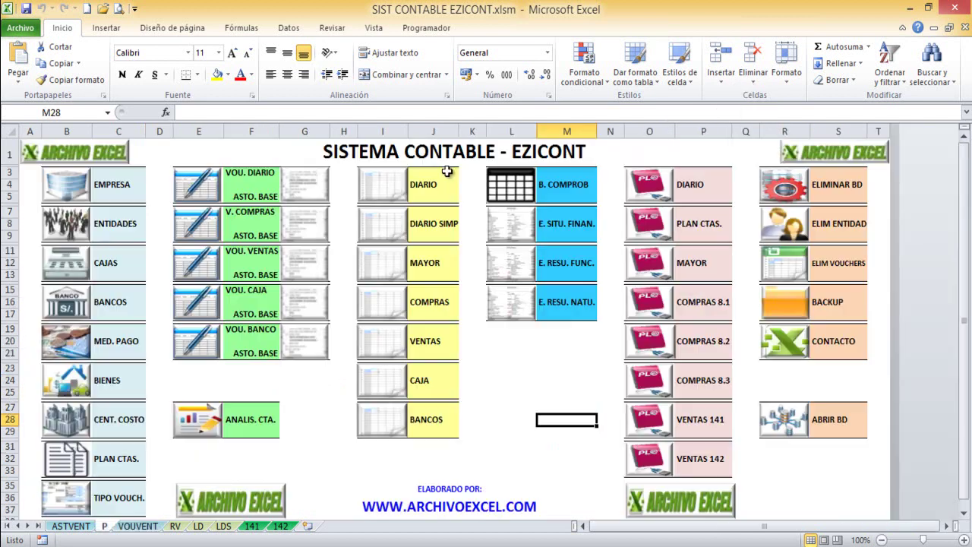
left_click(391, 346)
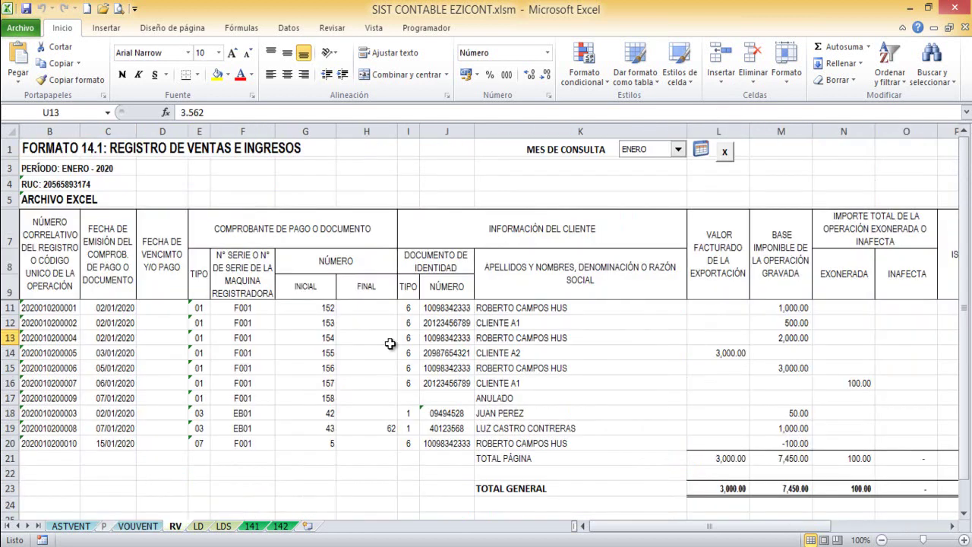
left_click(37, 337)
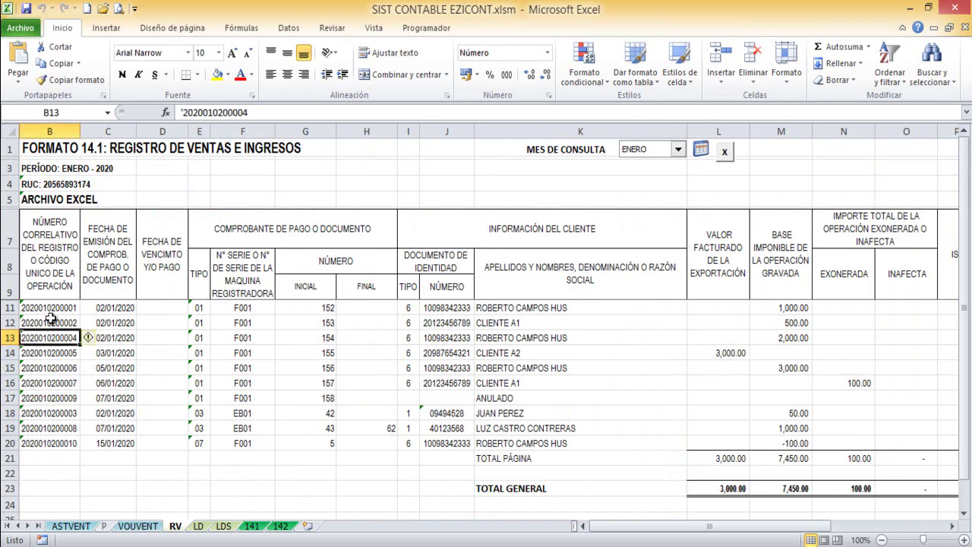
left_click(55, 306)
left_click(57, 443)
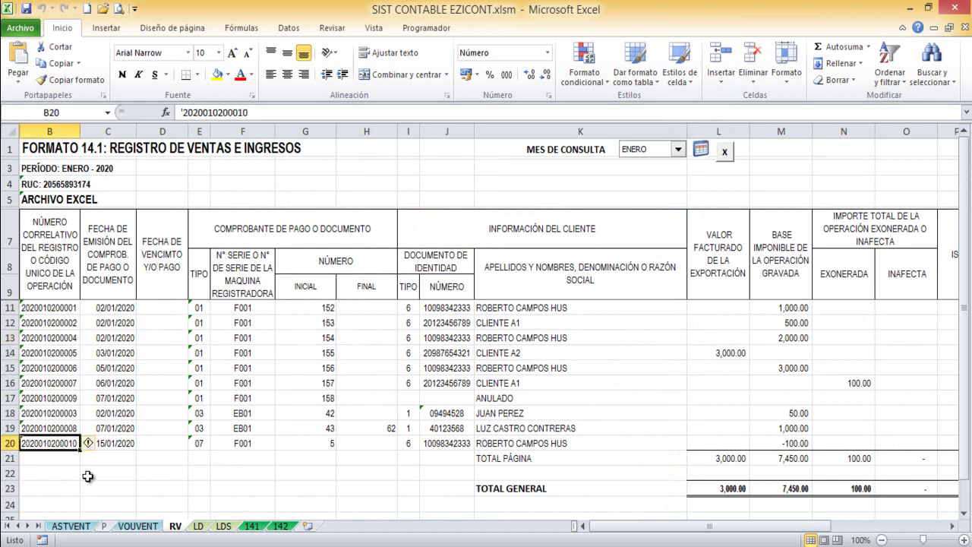
left_click_drag(55, 308, 57, 444)
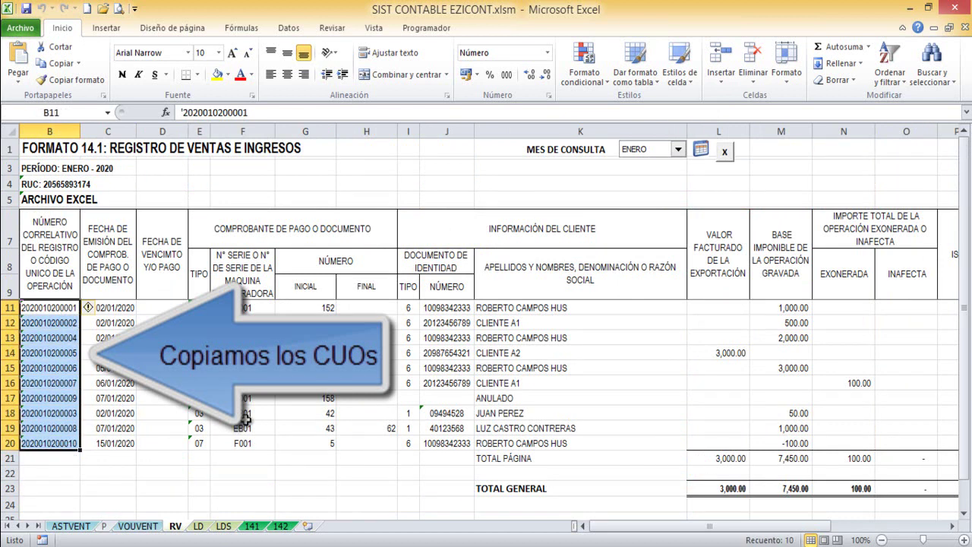
key("ctrl+c")
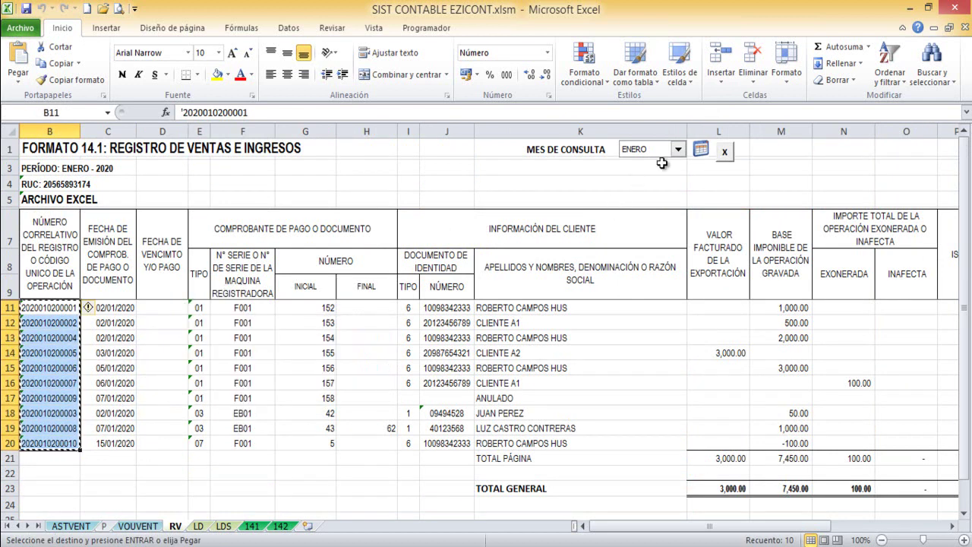
Paste the copied CUO codes into the voucher deletion sheet's VOUCHERS column, starting at cell A2.
left_click(703, 151)
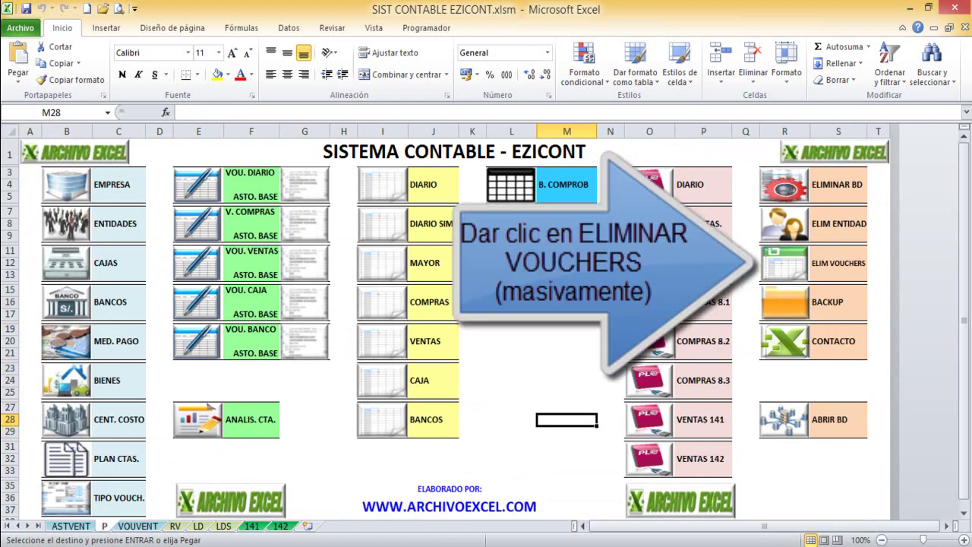
left_click(797, 266)
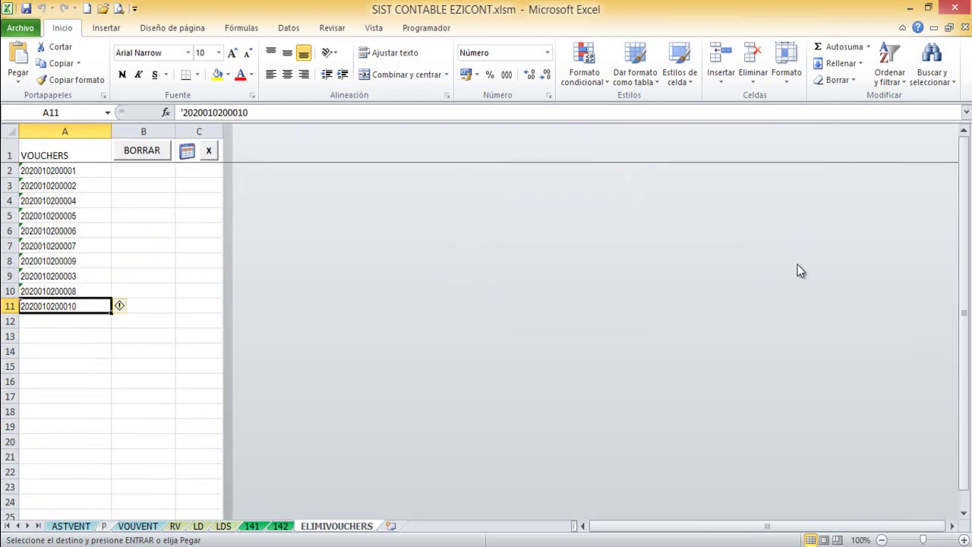
left_click(98, 183)
left_click(81, 169)
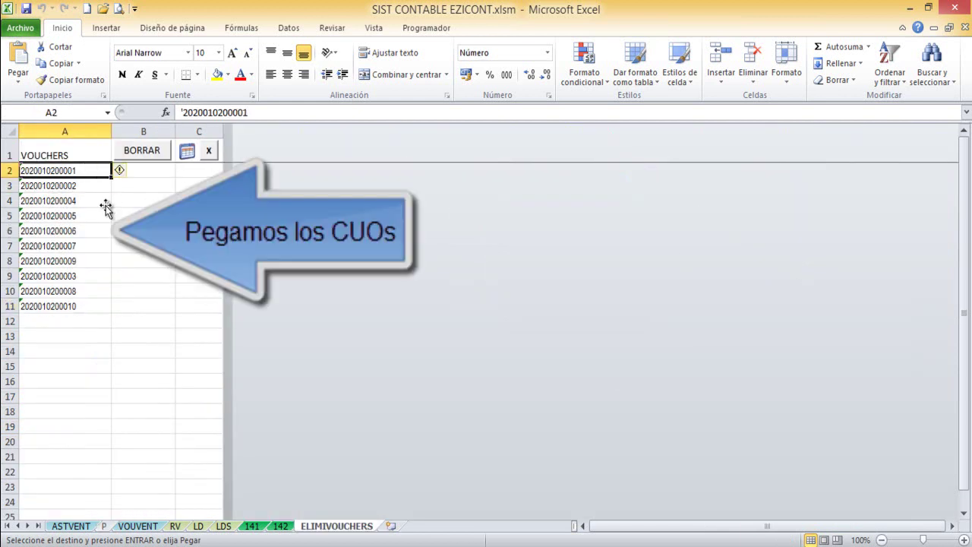
key("ctrl+v")
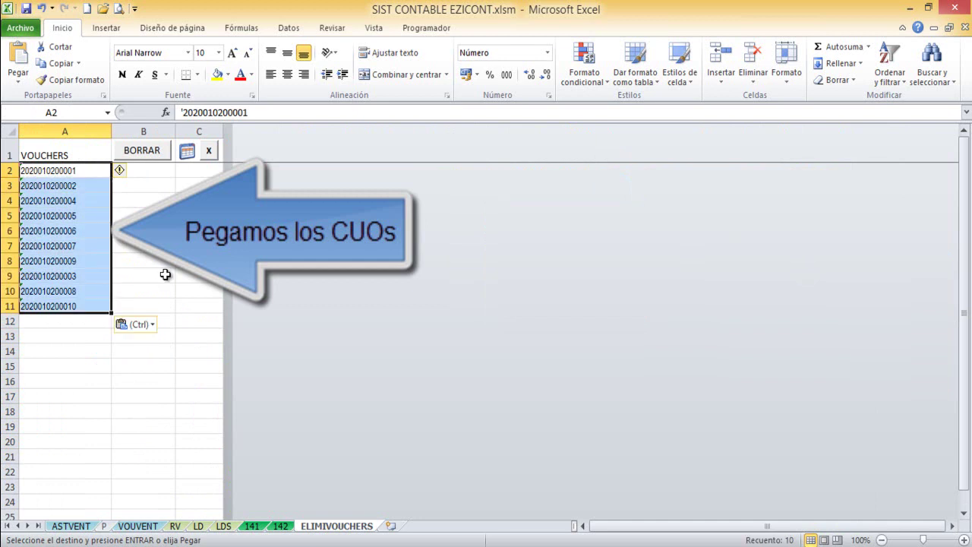
left_click(165, 274)
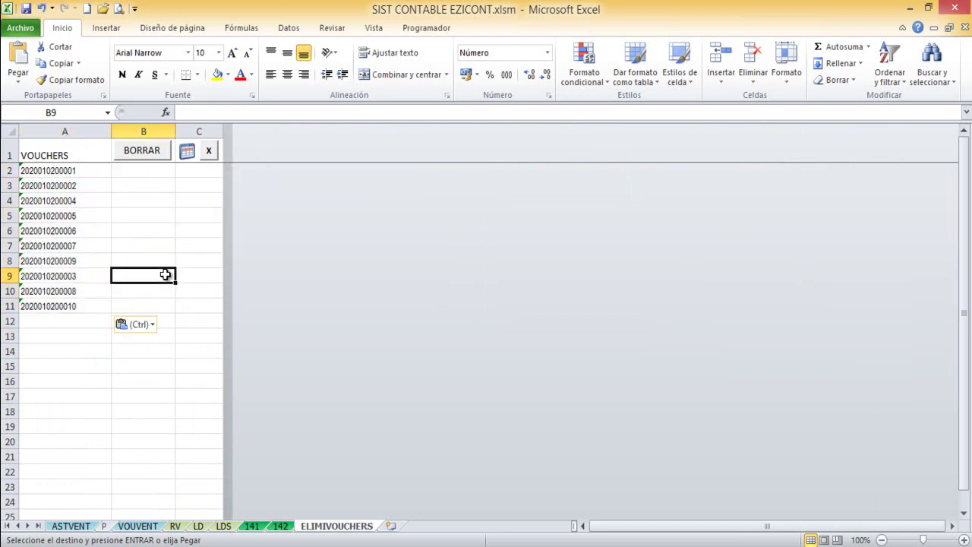
Delete all the vouchers listed in the deletion sheet, confirm the deletion, and return to the main menu.
left_click(151, 156)
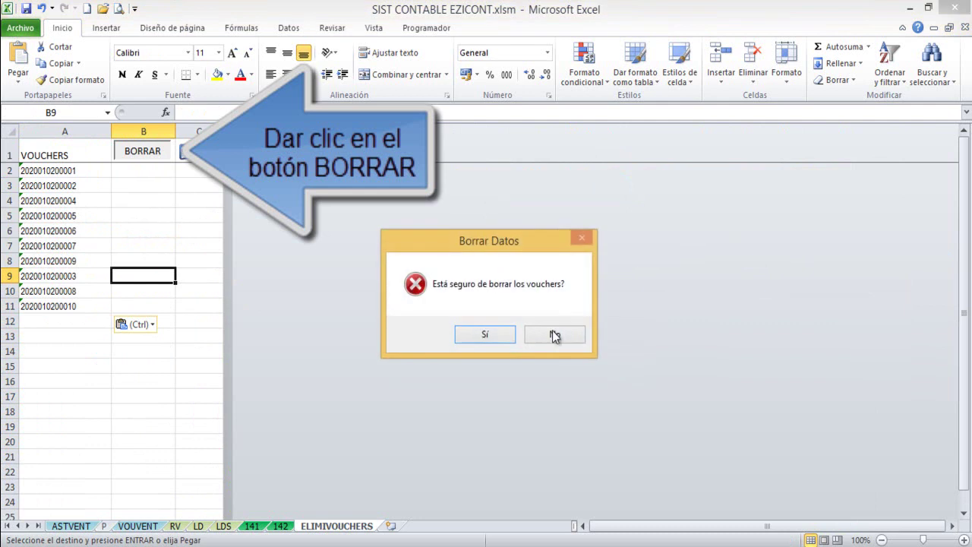
left_click(482, 336)
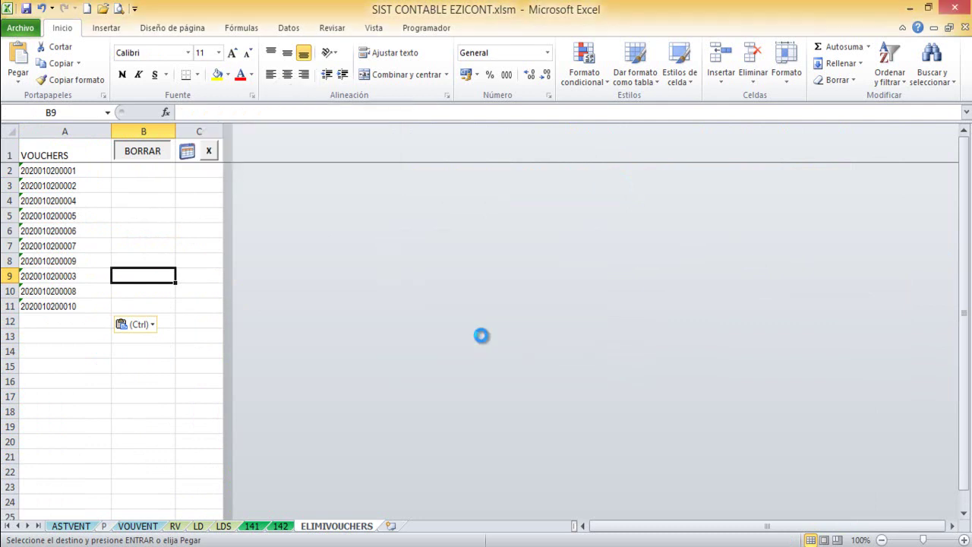
left_click(499, 327)
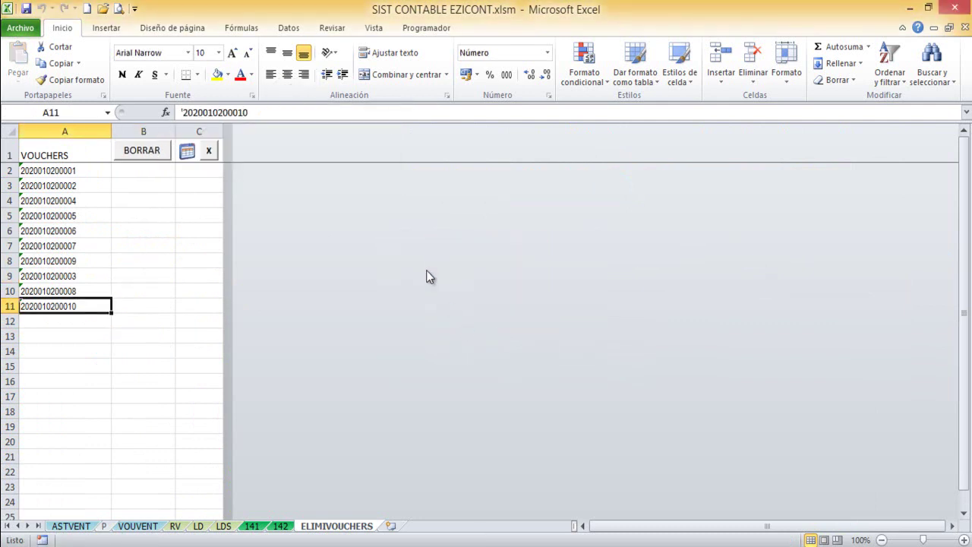
left_click(214, 153)
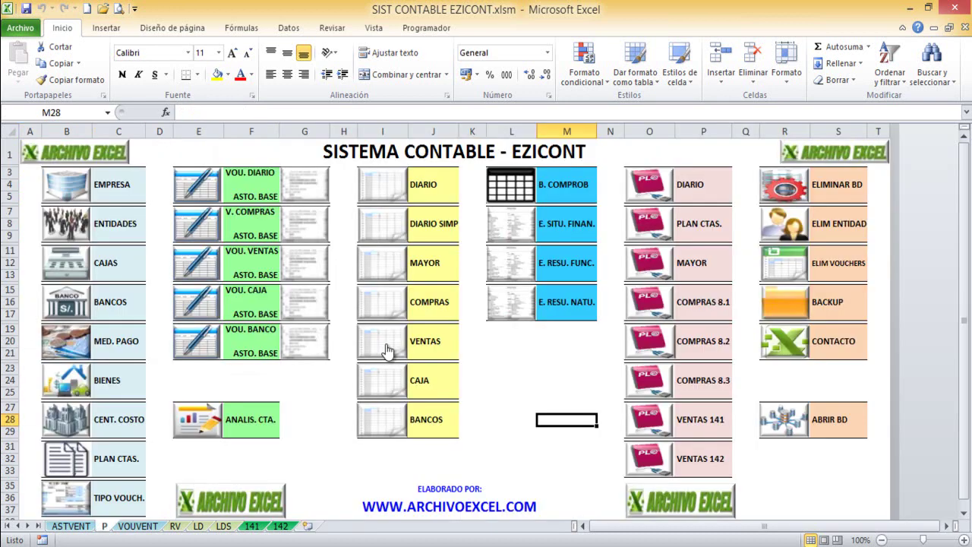
Open the sales register and reload it with ENERO as the query month.
left_click(387, 350)
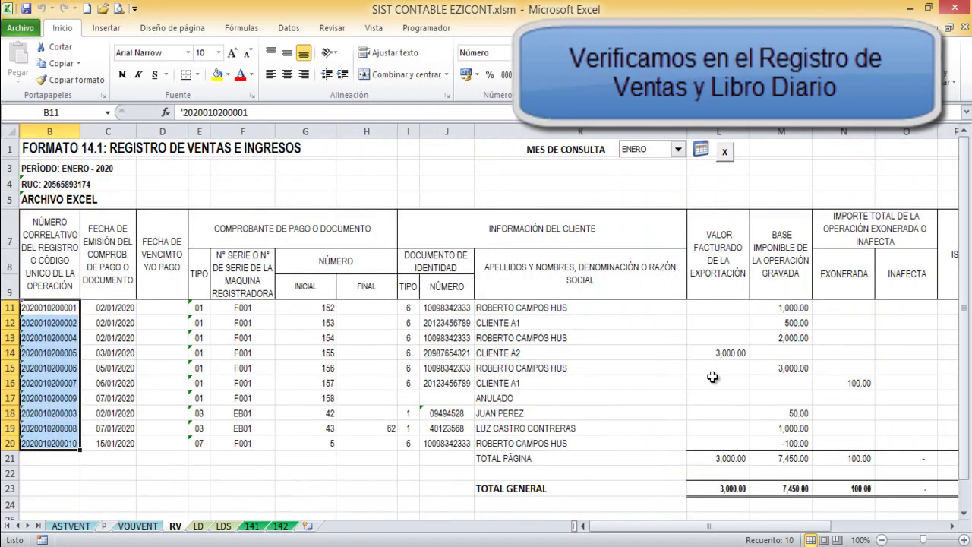
left_click(653, 354)
left_click(677, 149)
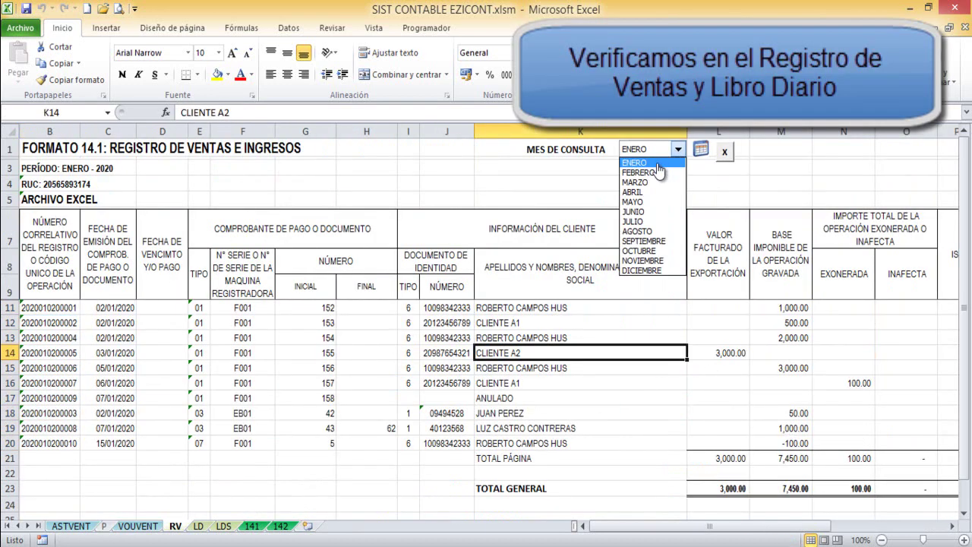
left_click(656, 162)
left_click(523, 334)
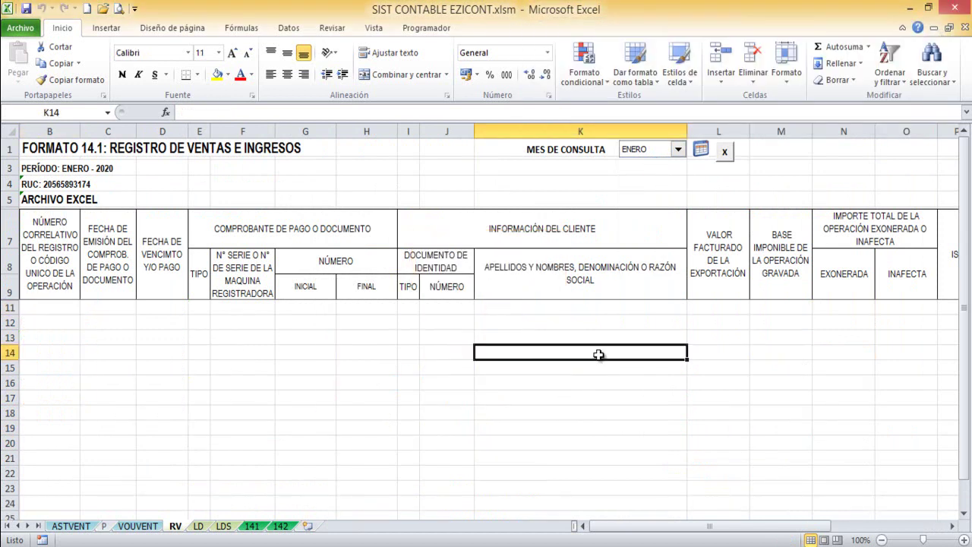
Open the general journal (Libro Diario) and reload it with ENERO as the query month.
left_click(701, 150)
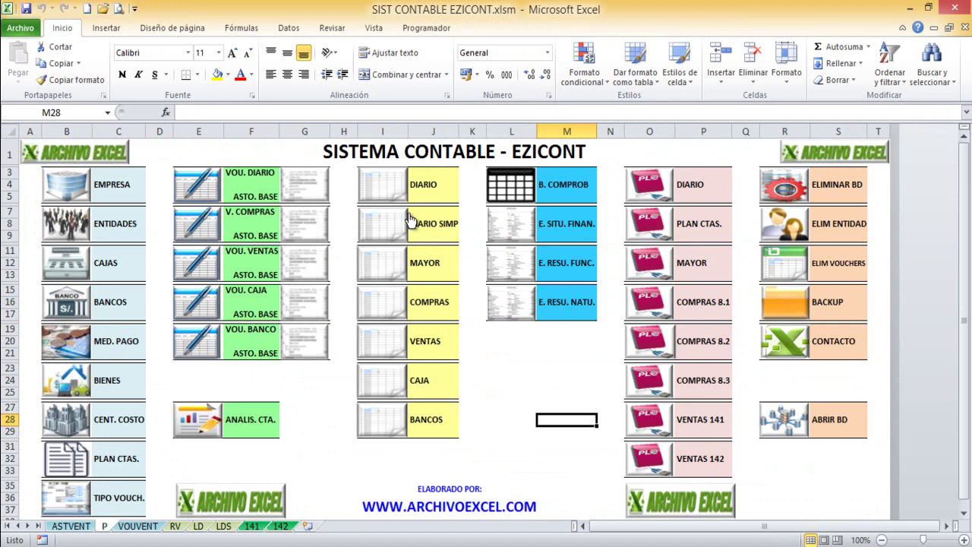
left_click(376, 184)
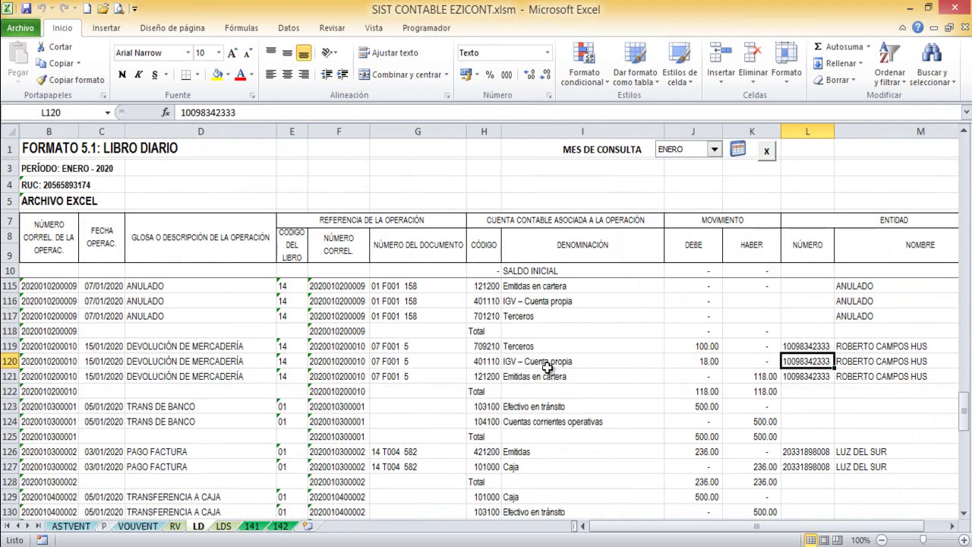
left_click(537, 347)
scroll(657, 386, "up", 3)
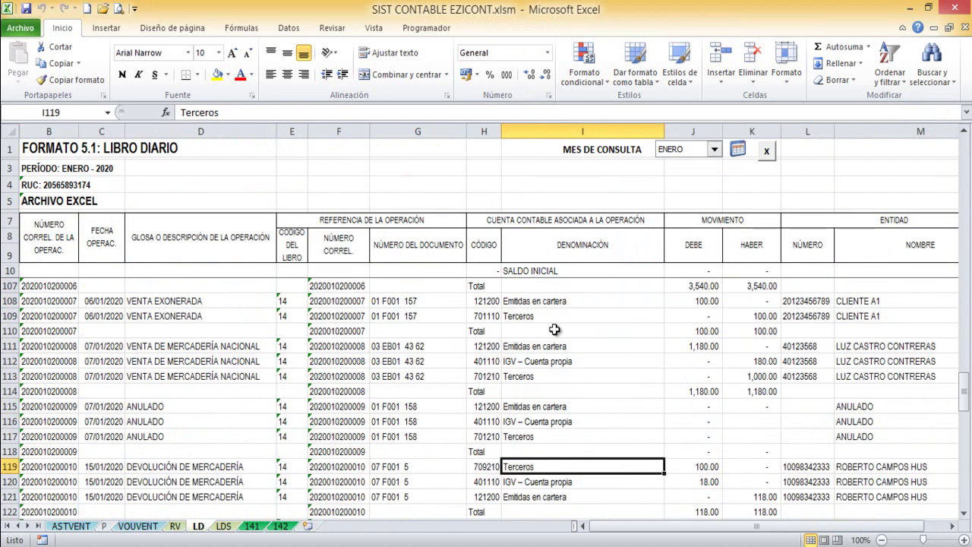
left_click(716, 151)
left_click(685, 160)
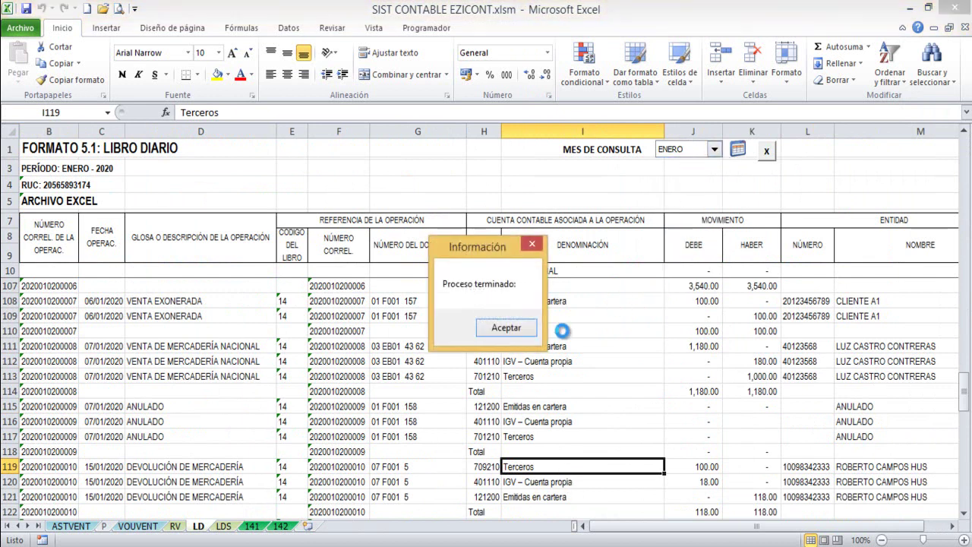
left_click(497, 328)
Examine the January journal entries from end to start to check whether the sales vouchers were removed.
left_click(561, 392)
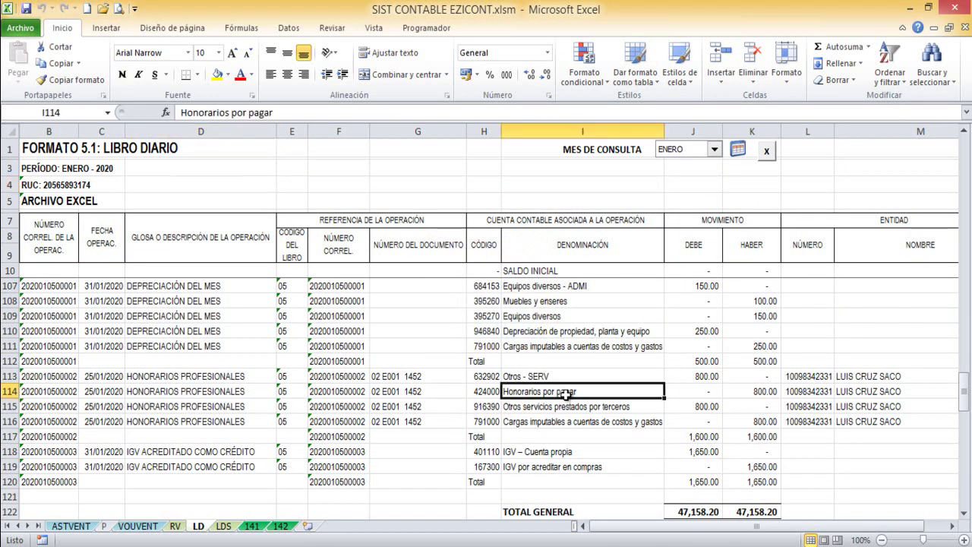
scroll(567, 394, "up", 11)
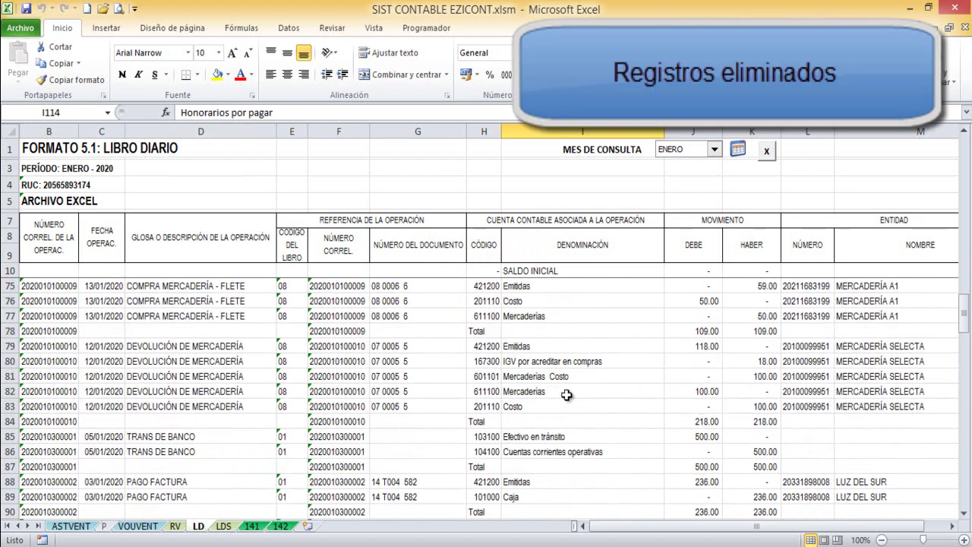
scroll(567, 395, "up", 9)
scroll(567, 395, "up", 12)
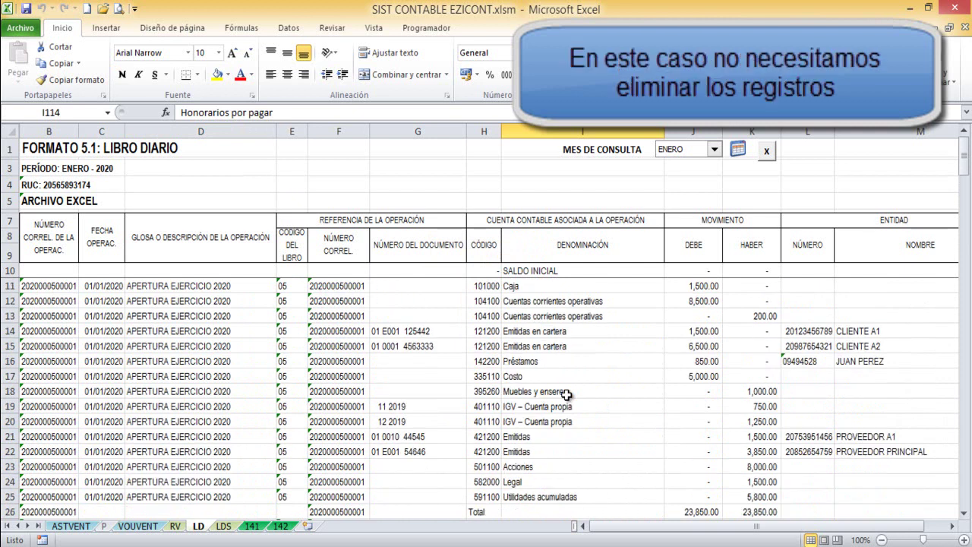
scroll(566, 395, "down", 5)
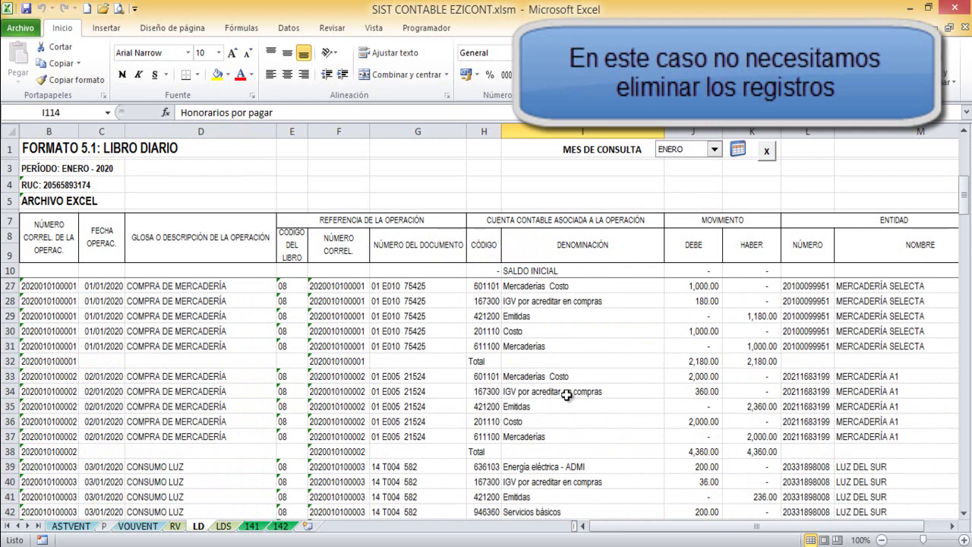
scroll(567, 395, "up", 5)
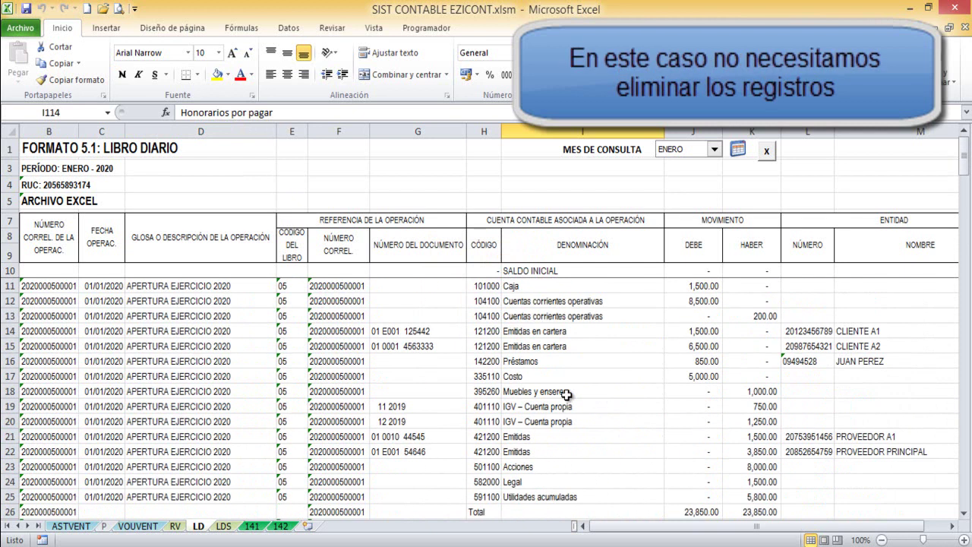
Return to the main menu and open the sales voucher entry sheet (Asiento de Ventas).
left_click(104, 525)
left_click(512, 381)
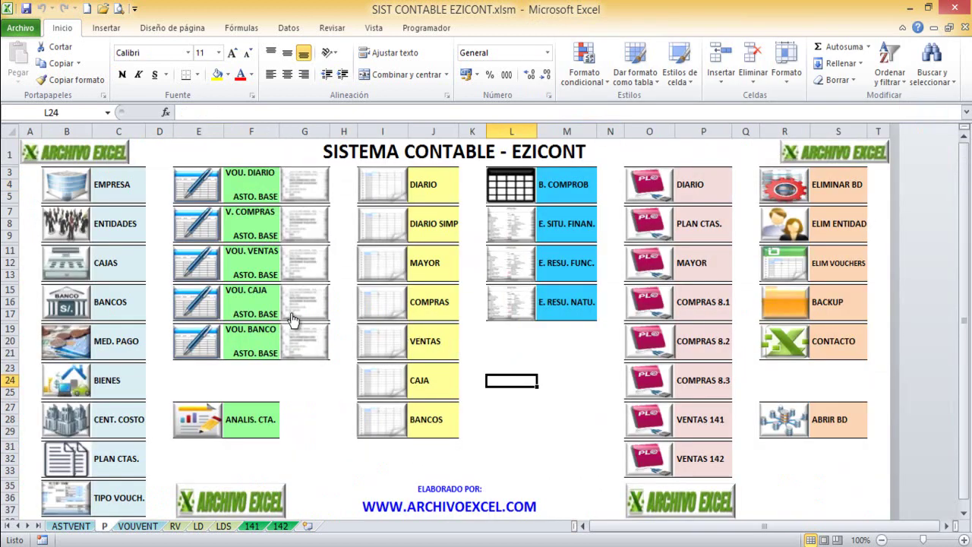
left_click(202, 270)
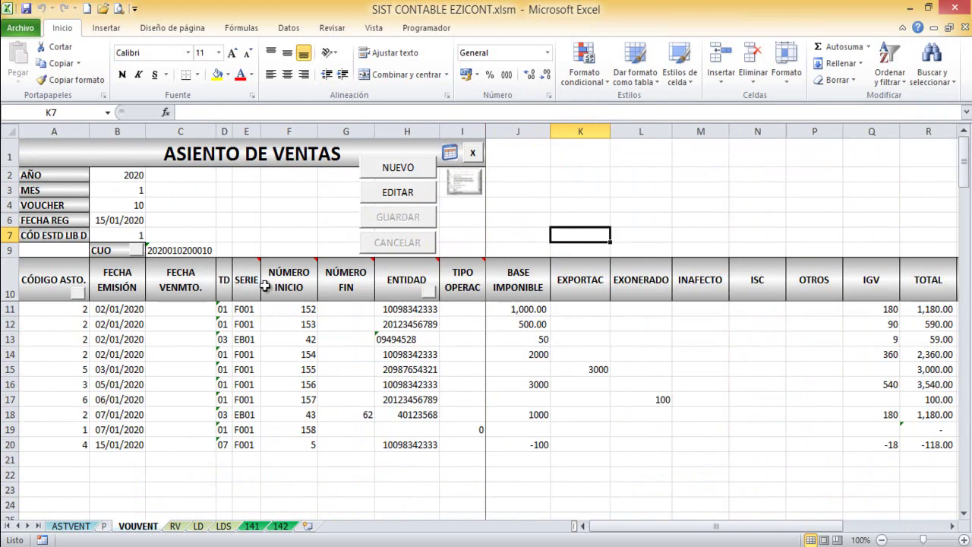
left_click(602, 351)
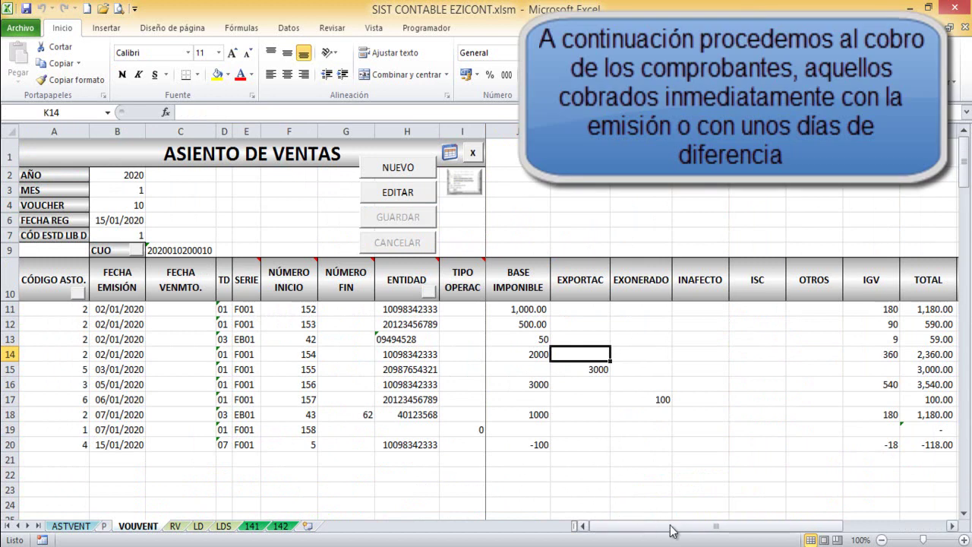
Assign the collection of the row 12 sales document to bank by entering 2 in the CAJA O BANCO column.
left_click_drag(671, 529, 671, 529)
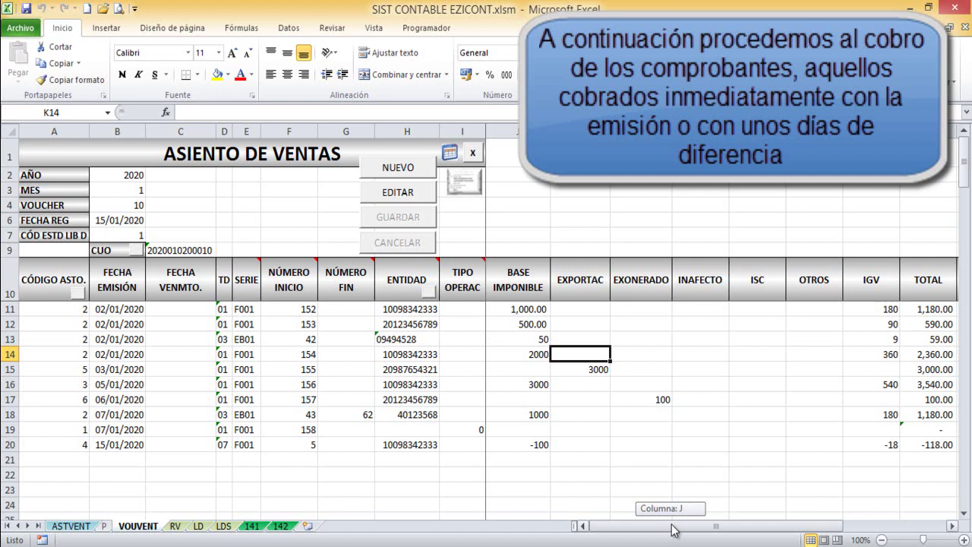
left_click_drag(671, 530, 676, 531)
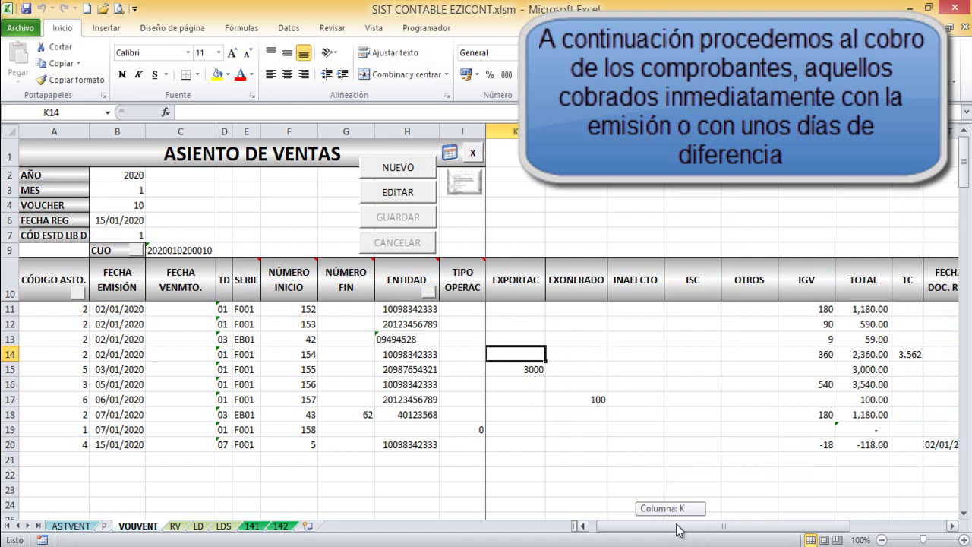
left_click_drag(678, 529, 769, 523)
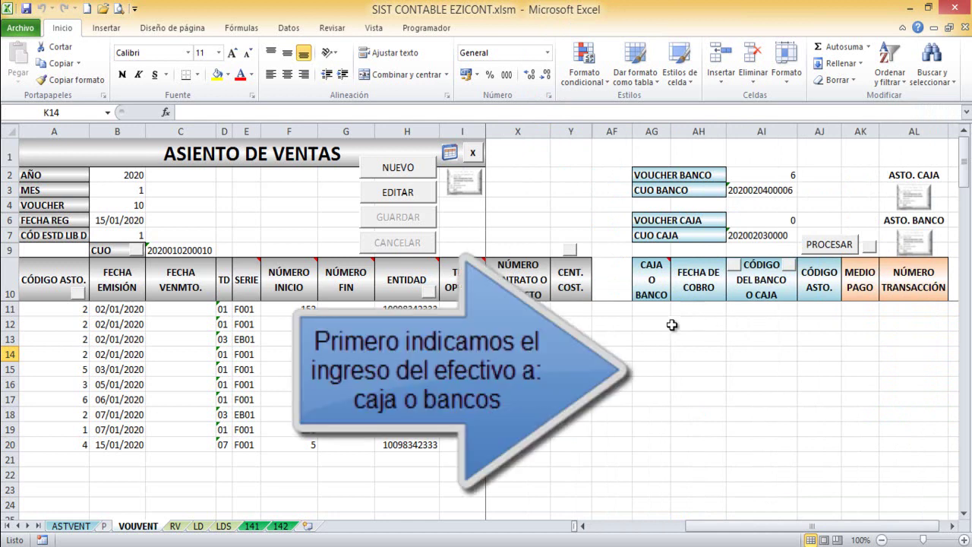
left_click(654, 323)
mouse_move(664, 266)
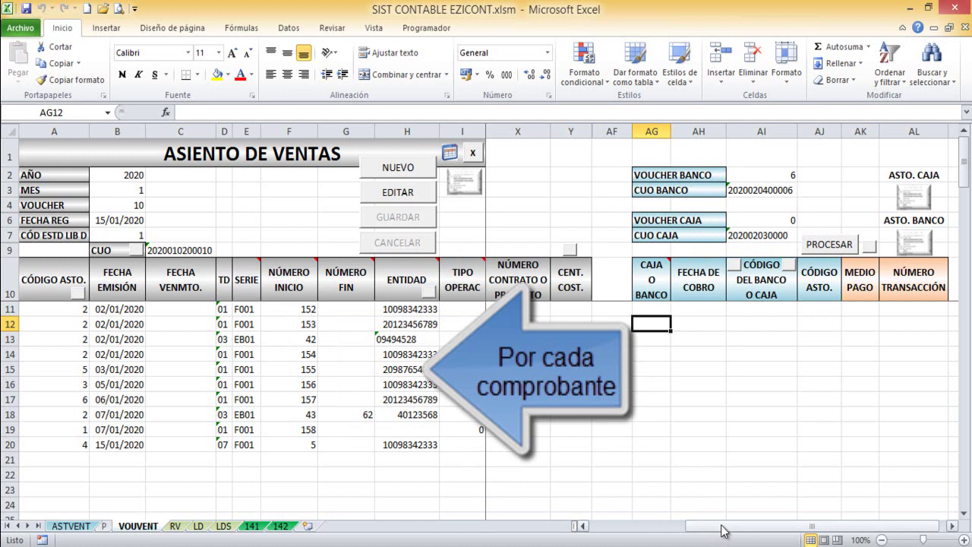
left_click_drag(721, 530, 686, 526)
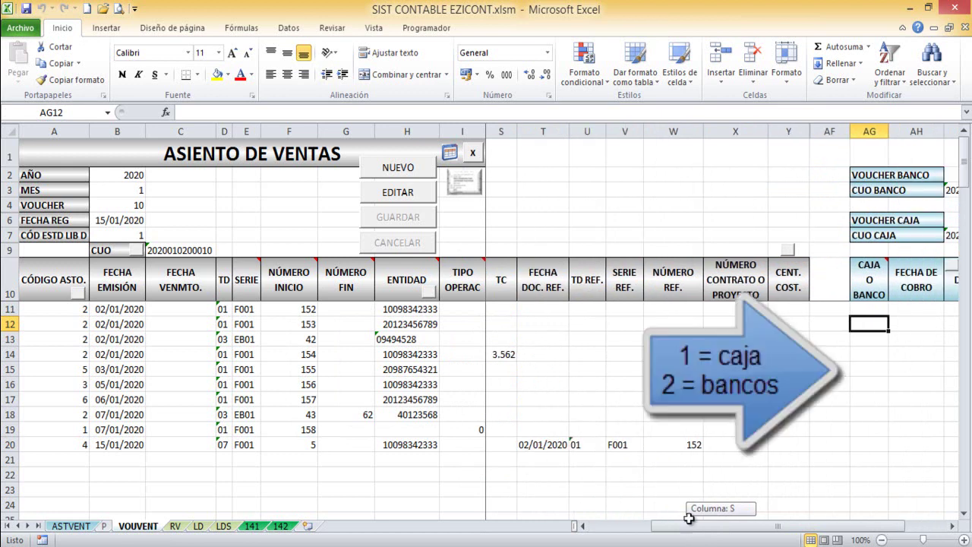
type("2")
key("Return")
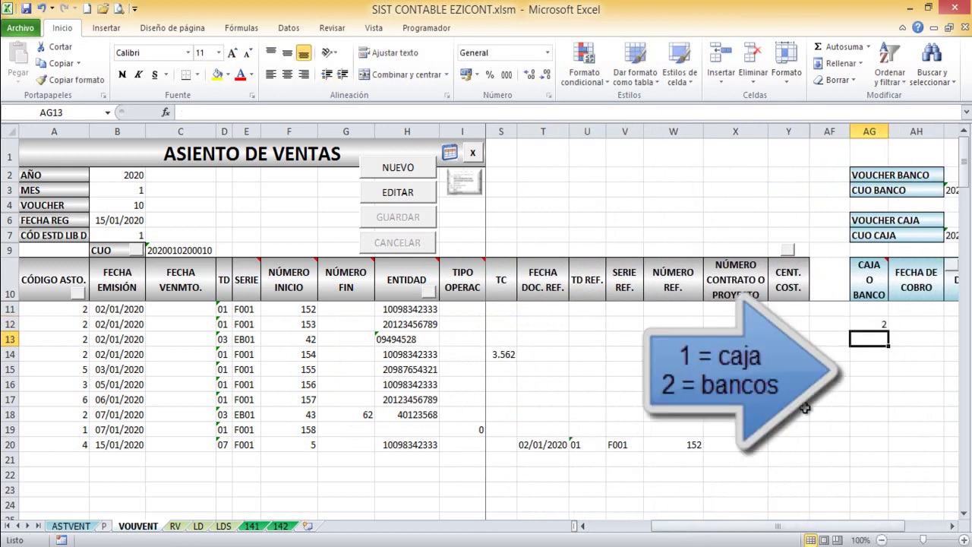
Fill CAJA O BANCO with 1 (cash) on rows 13, 17 and 18, and with 2 (bank) on row 15.
left_click(952, 526)
mouse_move(851, 262)
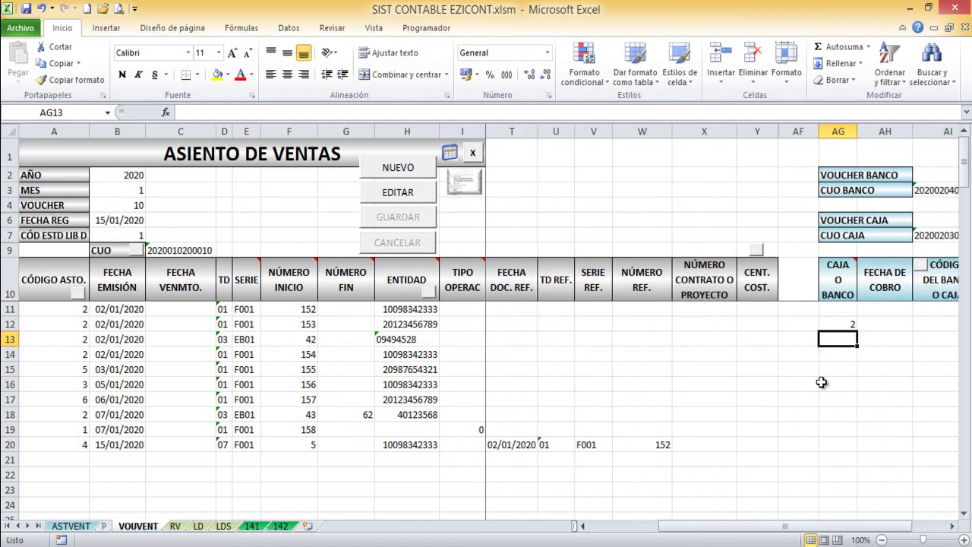
type("1")
key("Return")
left_click(835, 413)
type("1")
key("Return")
left_click(867, 399)
type("1")
key("Return")
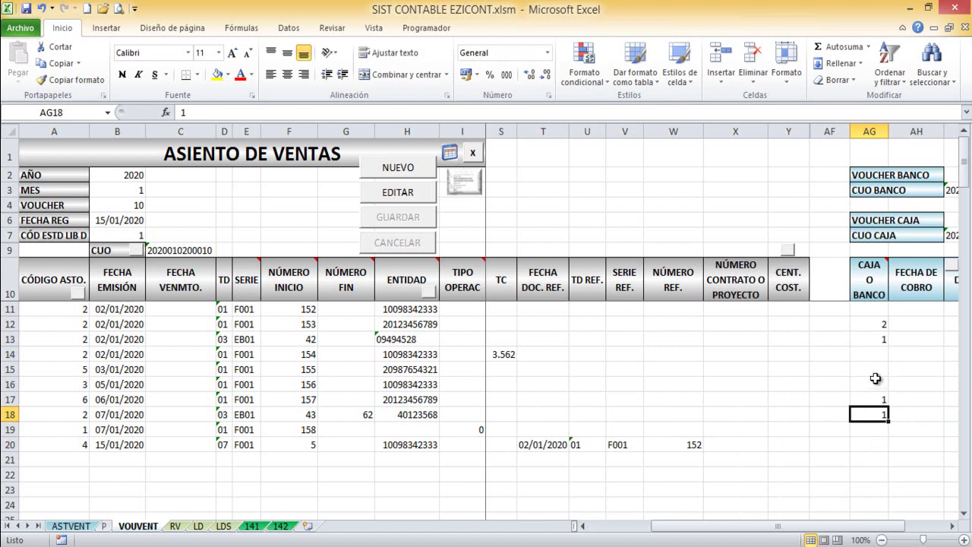
left_click(873, 369)
type("2")
key("Return")
Enter 05/01/2020 as the collection date (FECHA DE COBRO) of the document on row 15.
left_click(952, 526)
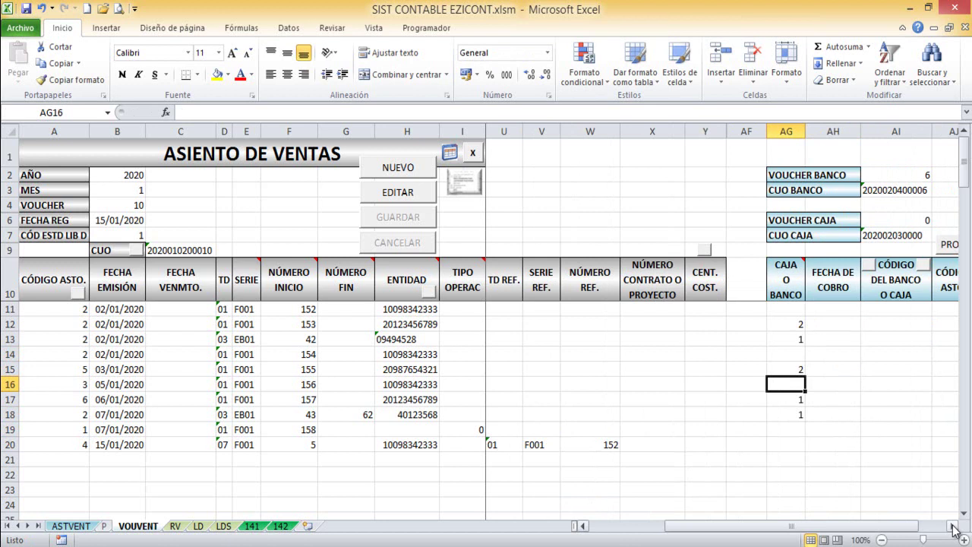
left_click(953, 527)
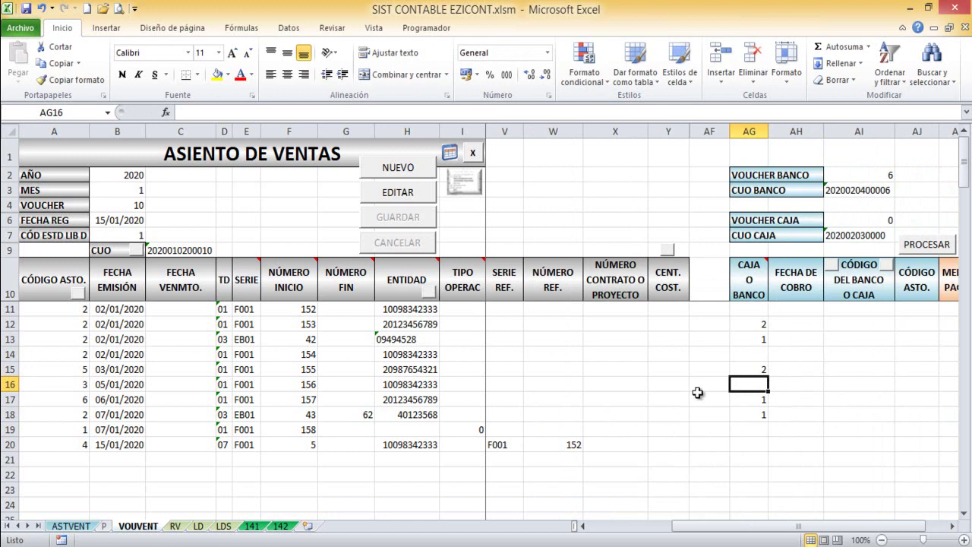
left_click(806, 296)
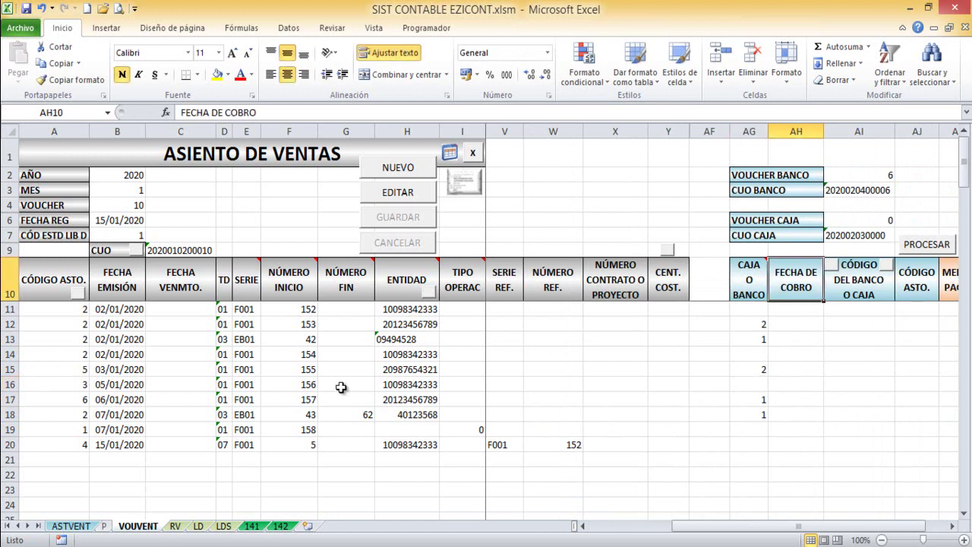
left_click(119, 288)
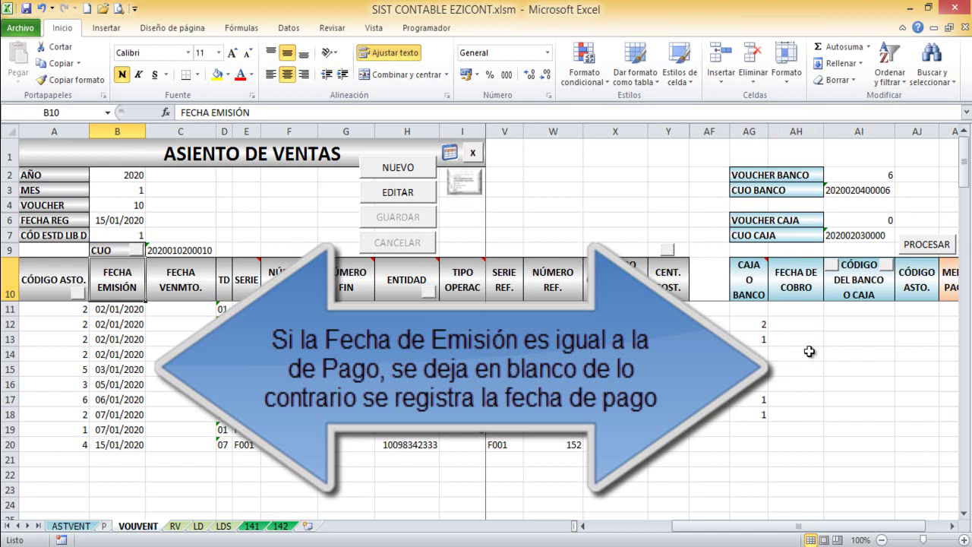
left_click(794, 373)
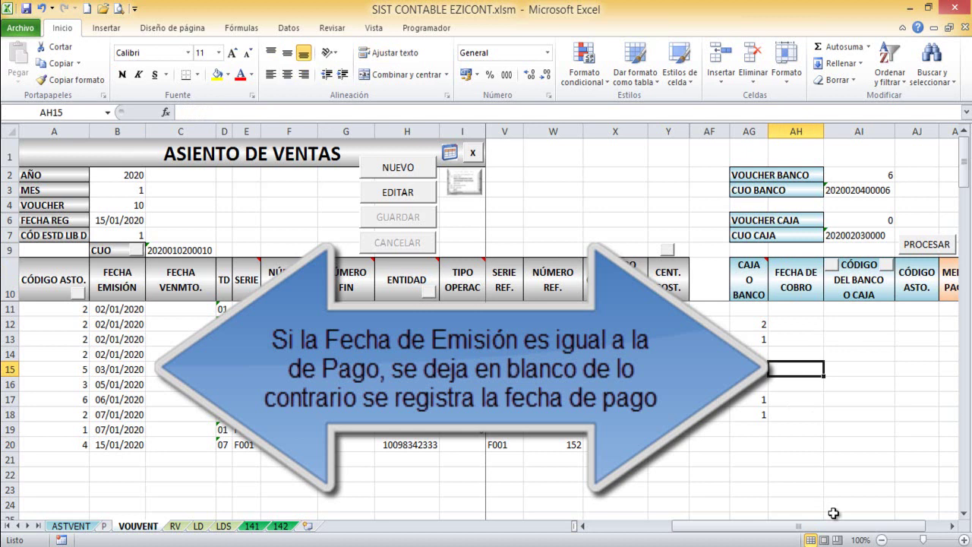
type("5/1/20")
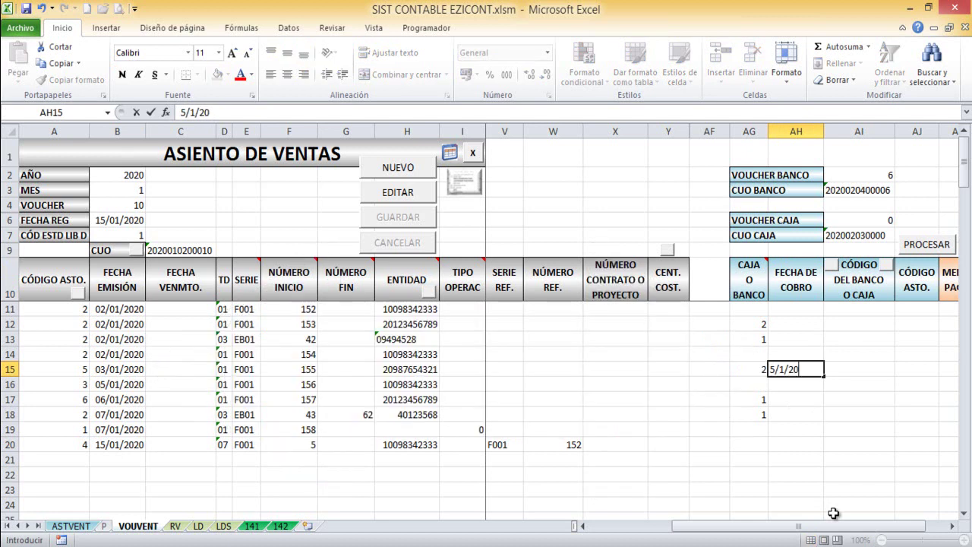
key("Return")
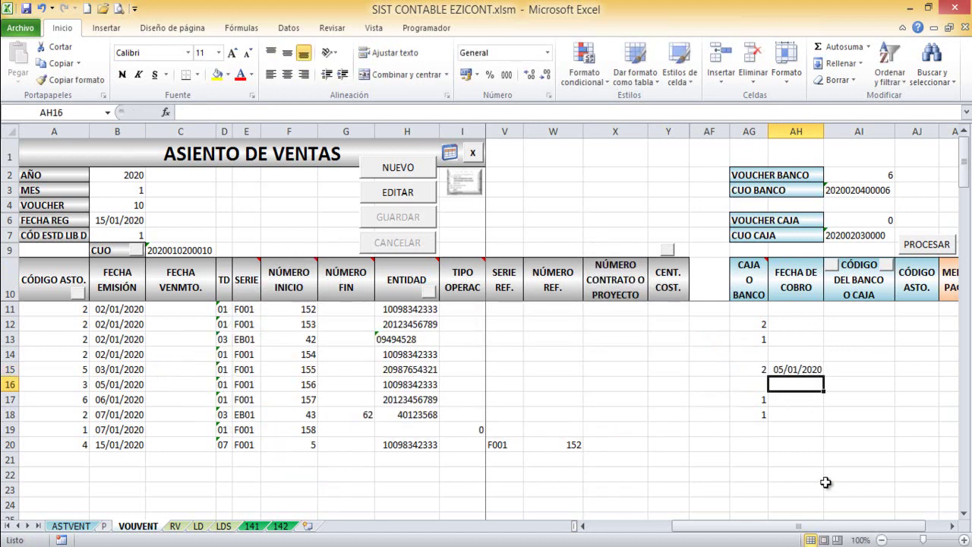
Look up the code of bank 02 - DE CREDITO DEL PERU in the company's bank list and return to the sales voucher sheet.
left_click(952, 525)
left_click(953, 525)
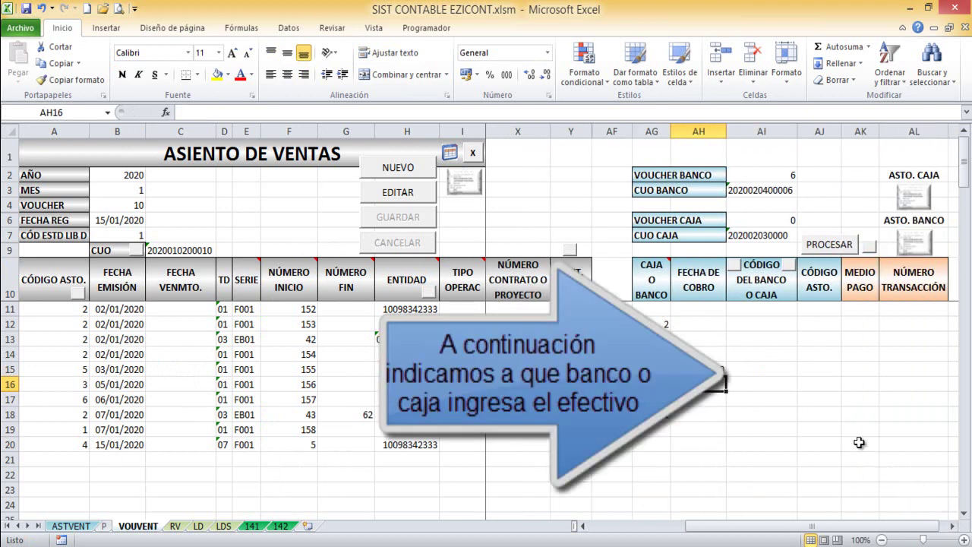
left_click(745, 322)
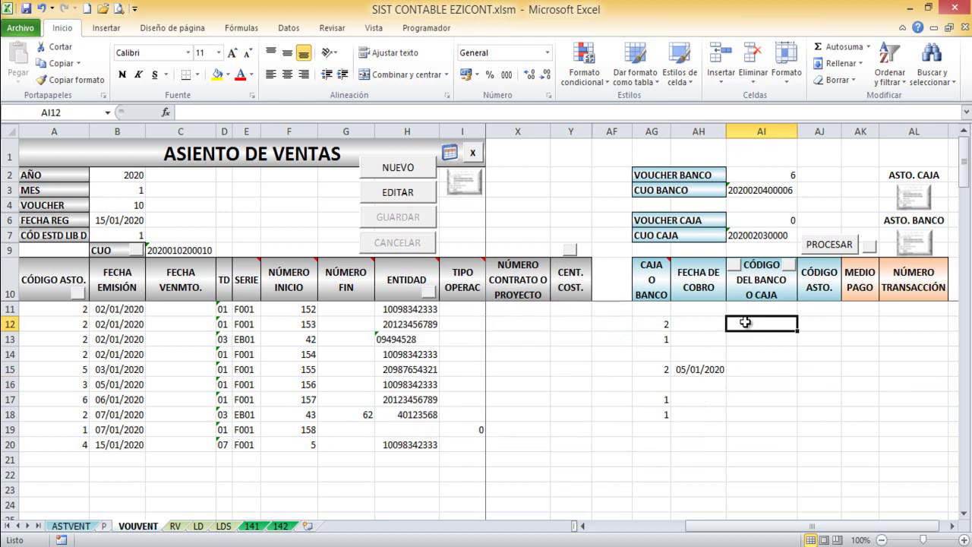
left_click(662, 324)
left_click(764, 324)
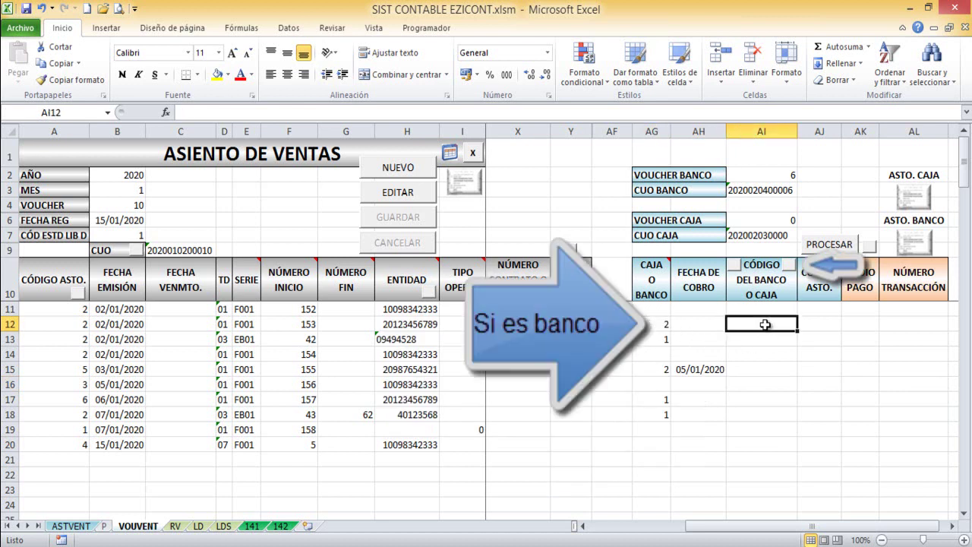
left_click(792, 271)
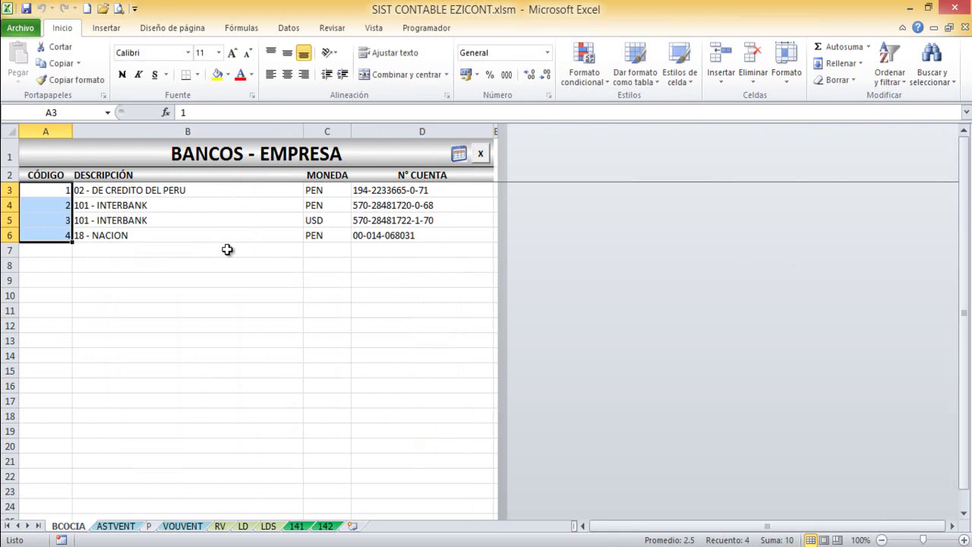
left_click(204, 244)
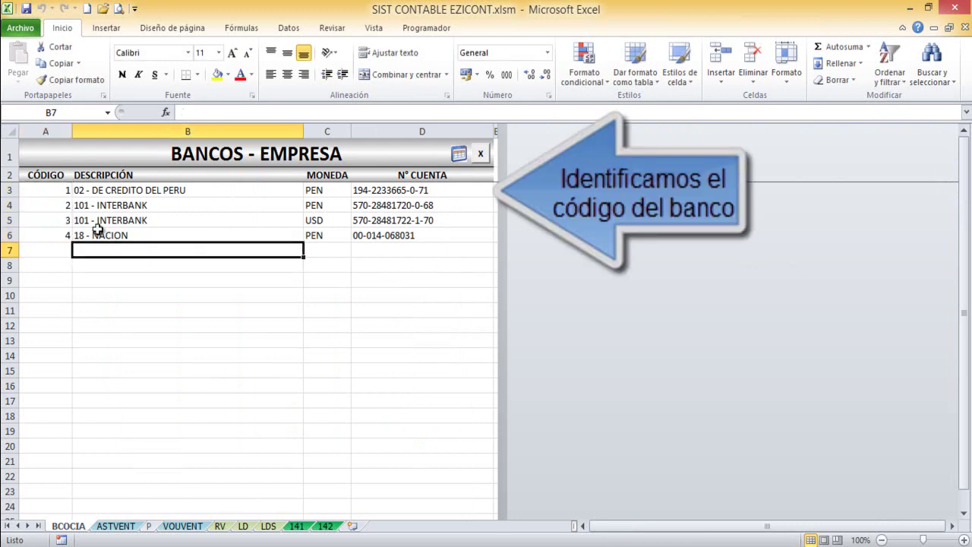
left_click(60, 194)
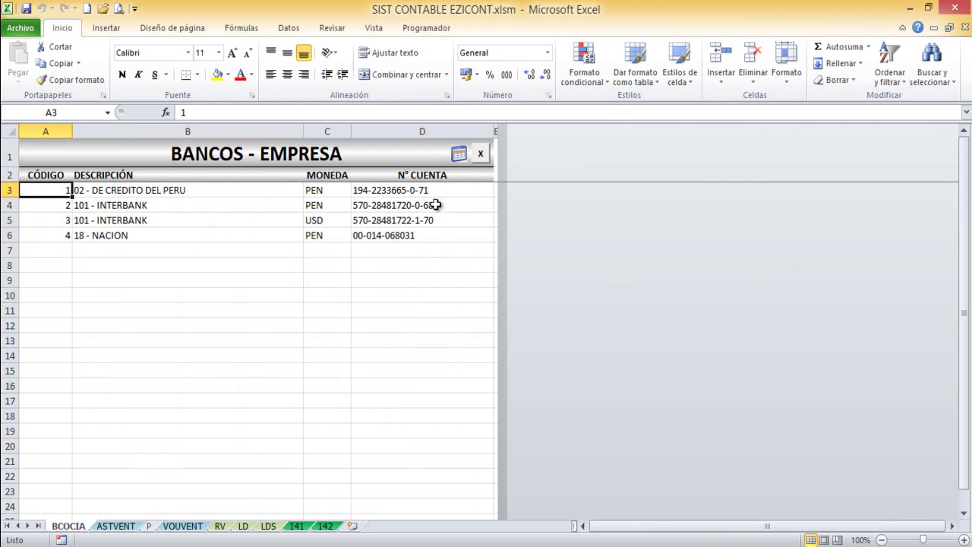
left_click(458, 153)
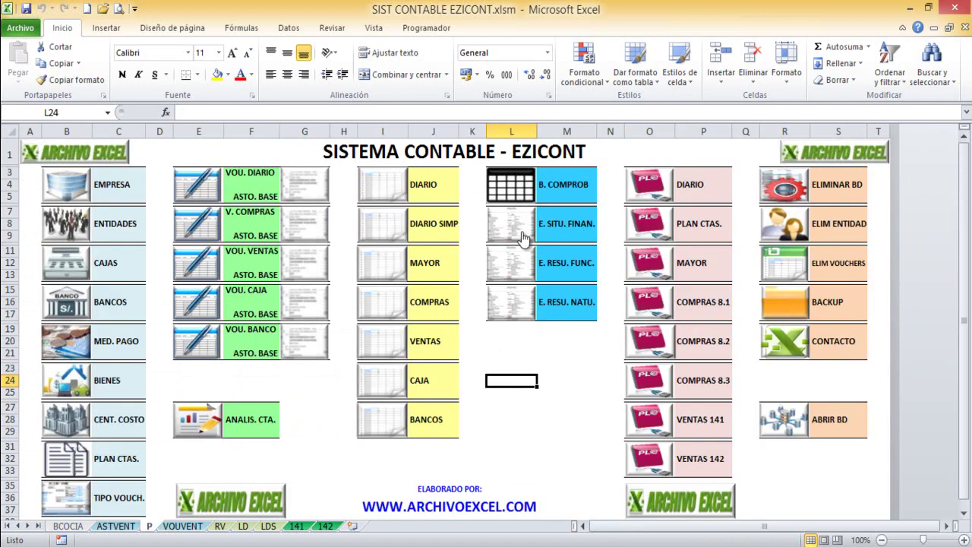
left_click(201, 275)
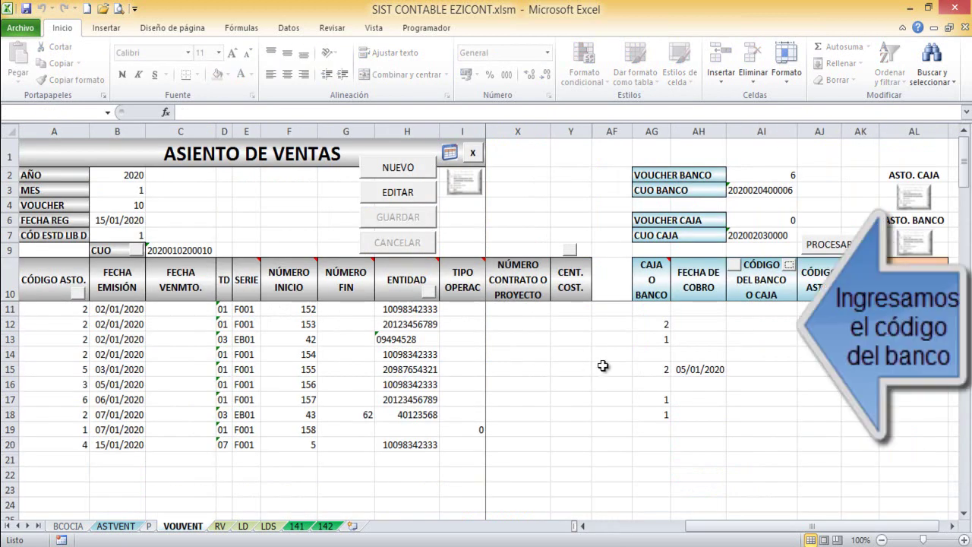
Enter bank code 1 for the bank collections on rows 12 and 15.
left_click(748, 328)
type("1")
key("Return")
left_click(756, 369)
type("1")
key("Return")
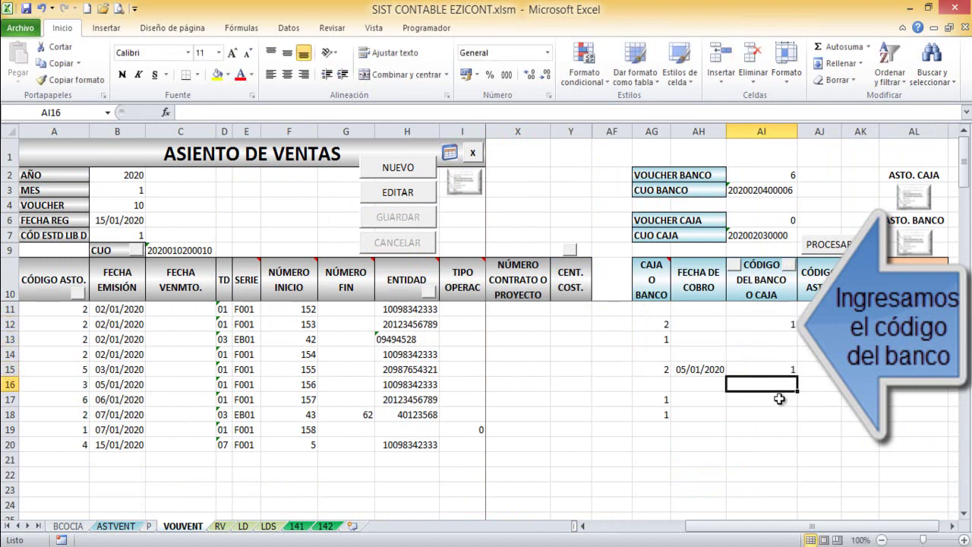
Look up the code of CAJA SOLES in the company's cash list and return to the sales voucher sheet.
left_click(757, 341)
left_click(661, 341)
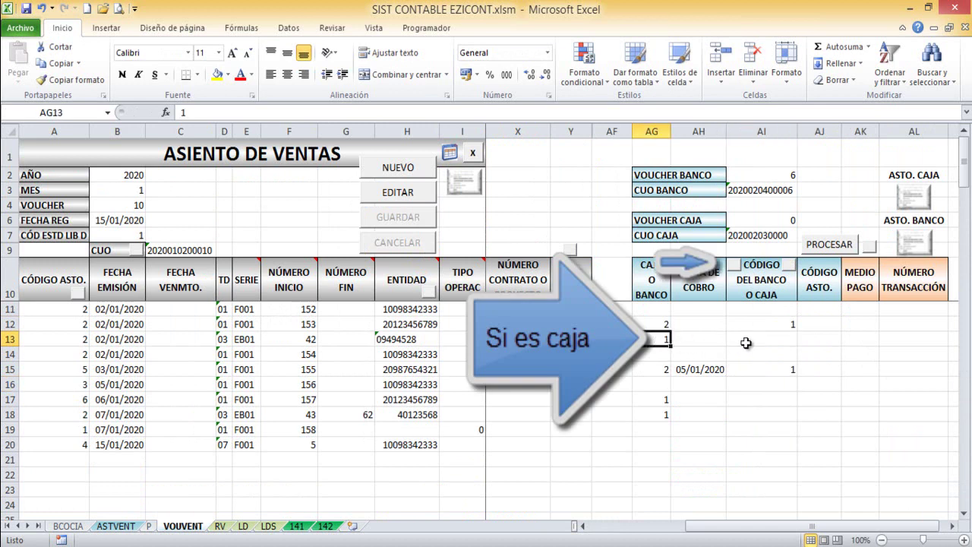
left_click(737, 270)
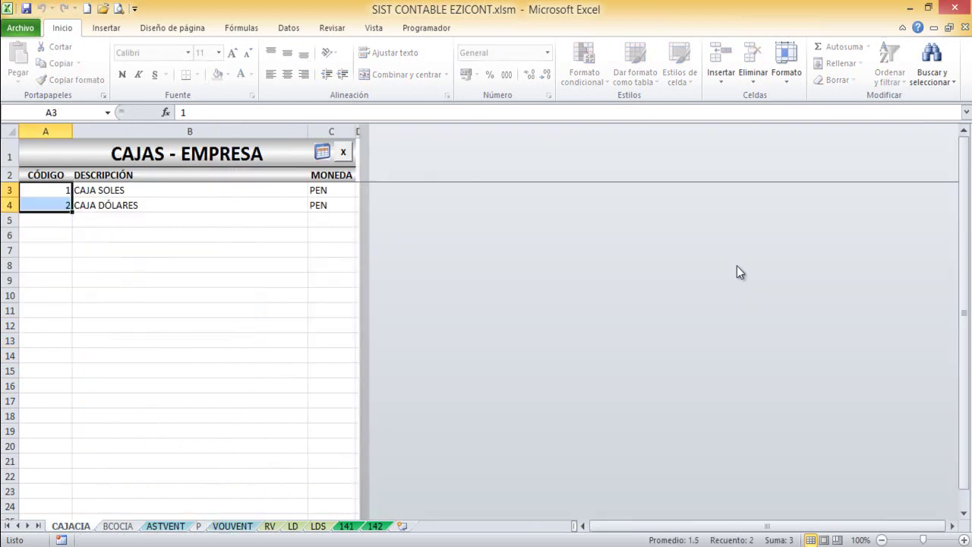
left_click(85, 191)
left_click(63, 192)
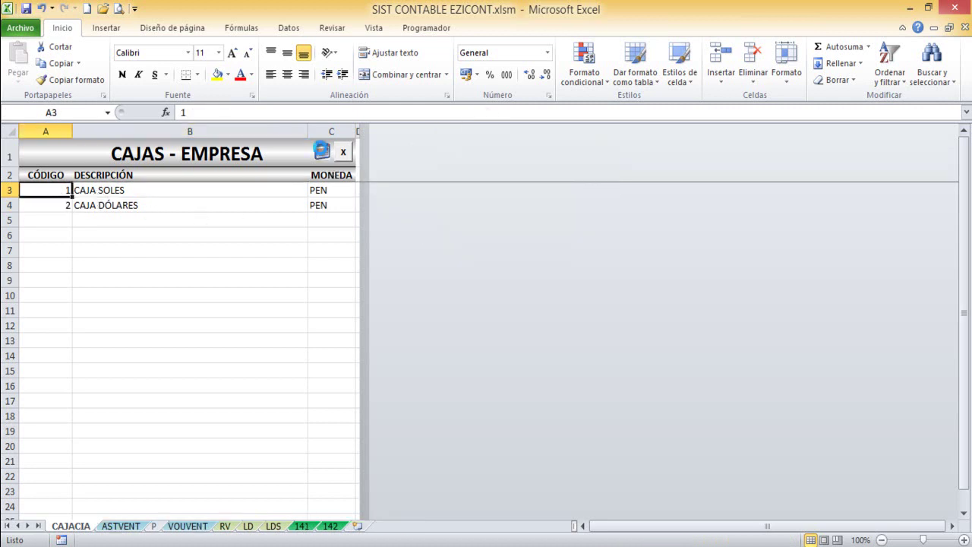
left_click(322, 152)
left_click(210, 270)
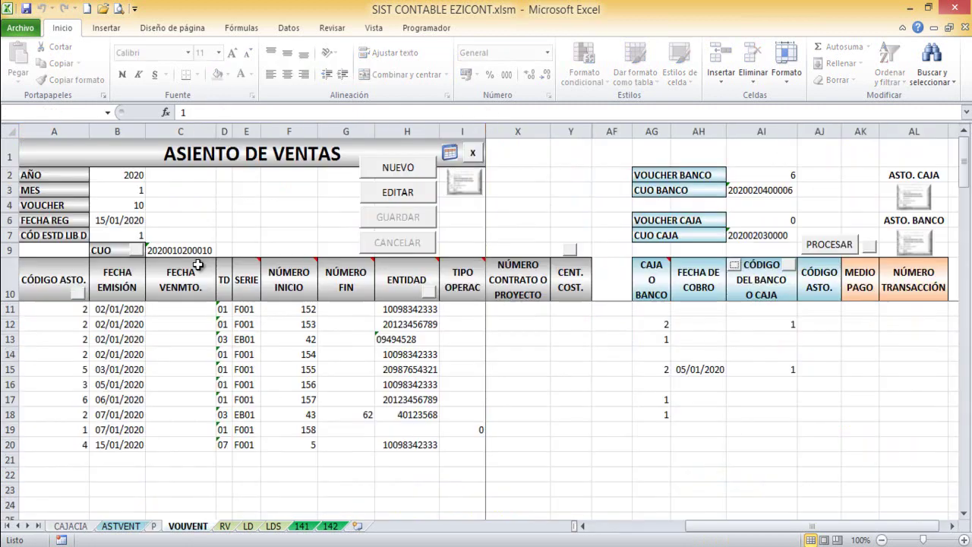
Enter cash code 1 for the cash collections on rows 13, 17 and 18.
left_click(782, 339)
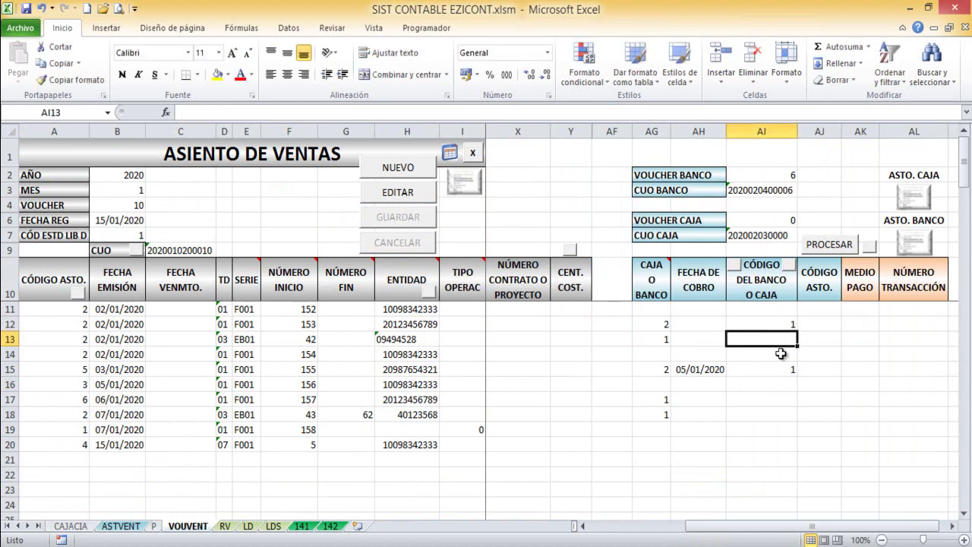
type("1")
left_click(774, 395)
type("1")
key("Return")
type("1")
key("Return")
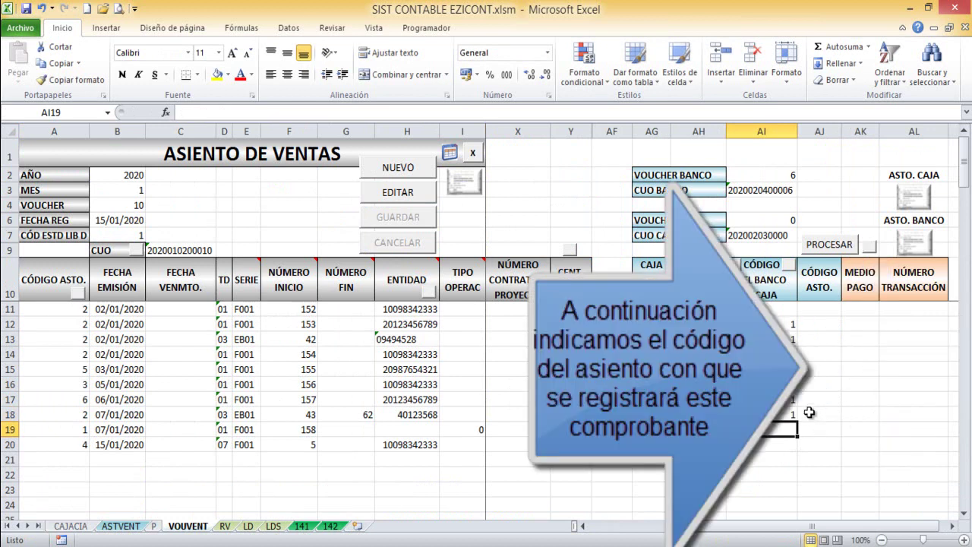
Open the bank entry types for the row 12 collection and locate the code of COBRO FACTURA.
left_click(823, 322)
left_click(657, 323)
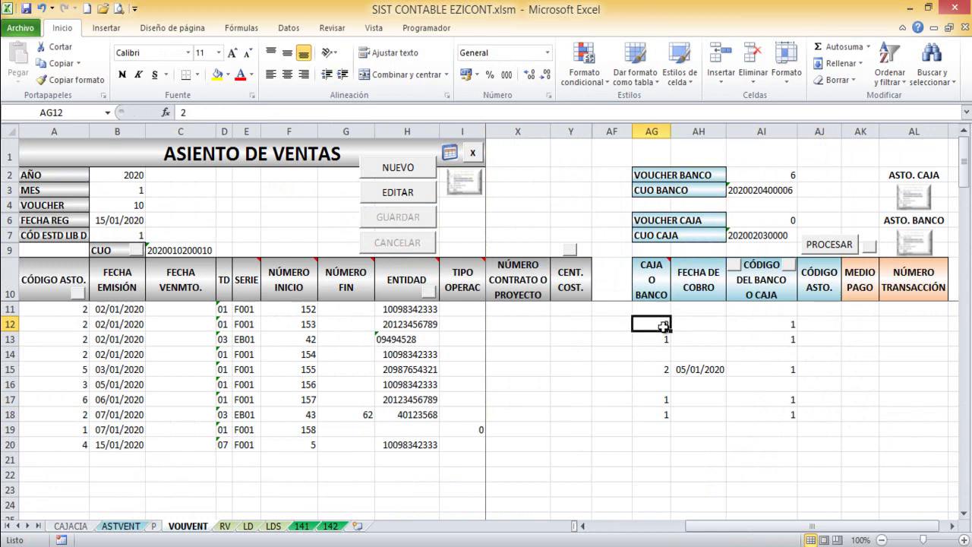
left_click(809, 323)
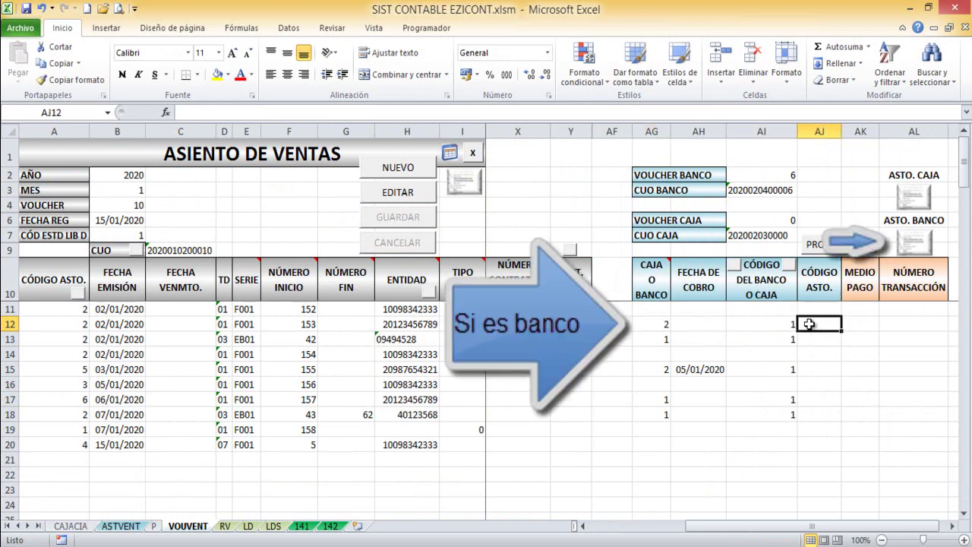
left_click(914, 245)
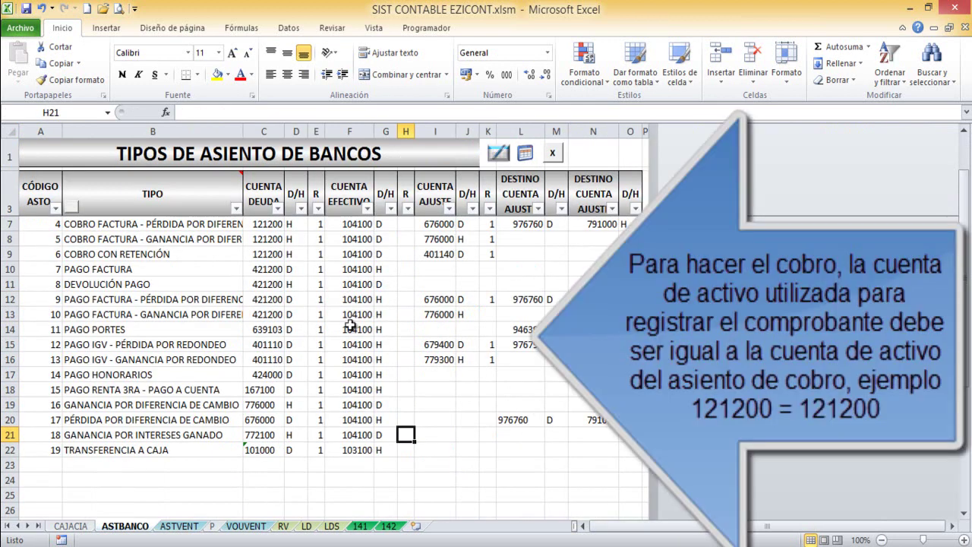
scroll(351, 325, "up", 1)
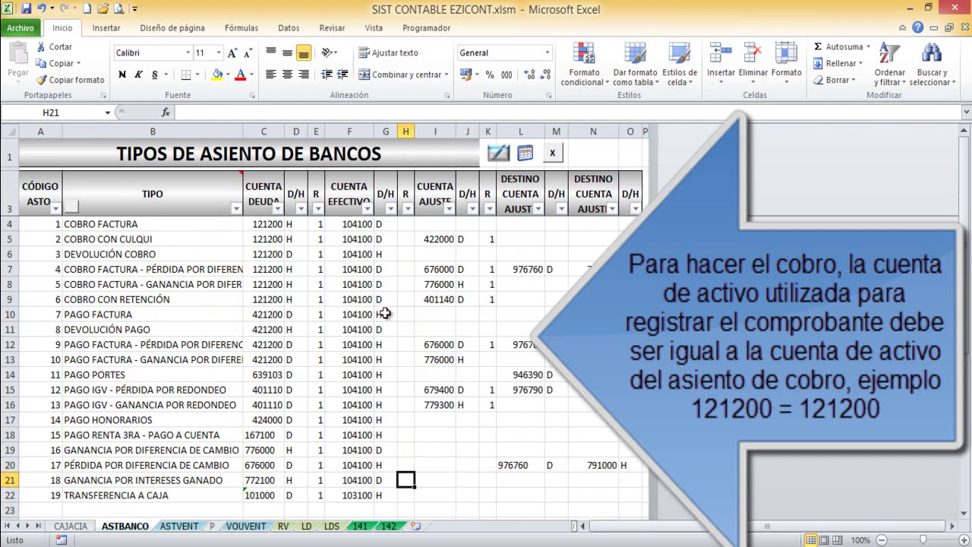
left_click(56, 226)
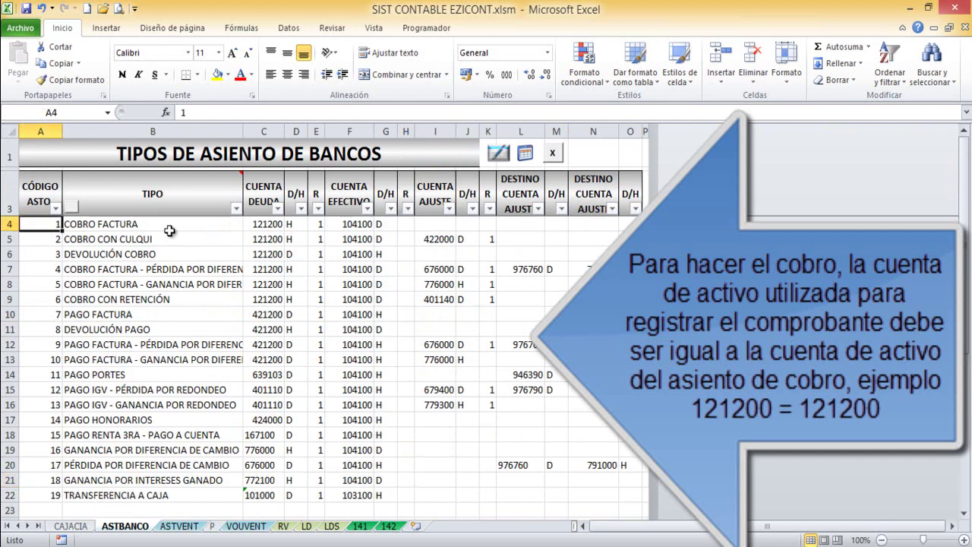
Check the debt and cash accounts of bank entry type COBRO FACTURA and return to the sales voucher sheet.
left_click(167, 230)
left_click(270, 225)
left_click(355, 226)
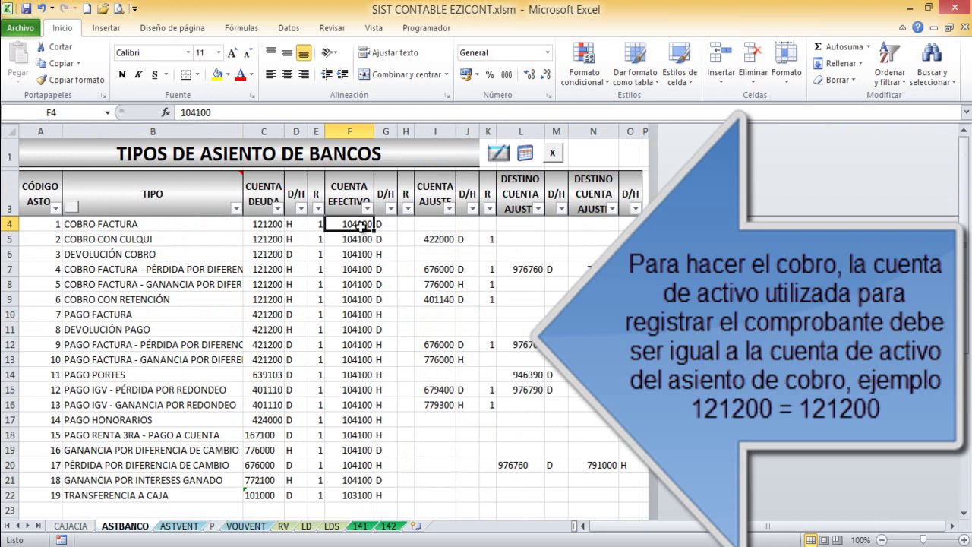
left_click(50, 225)
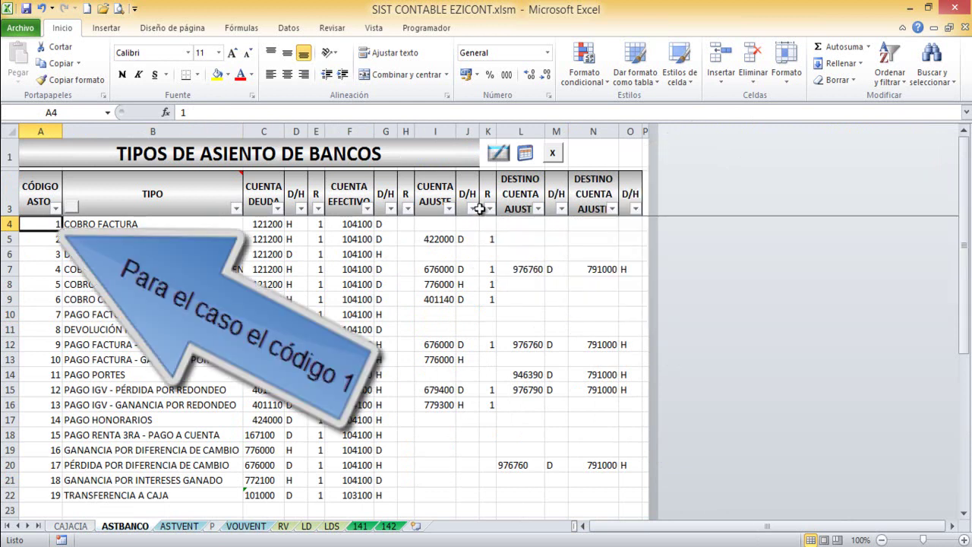
left_click(524, 153)
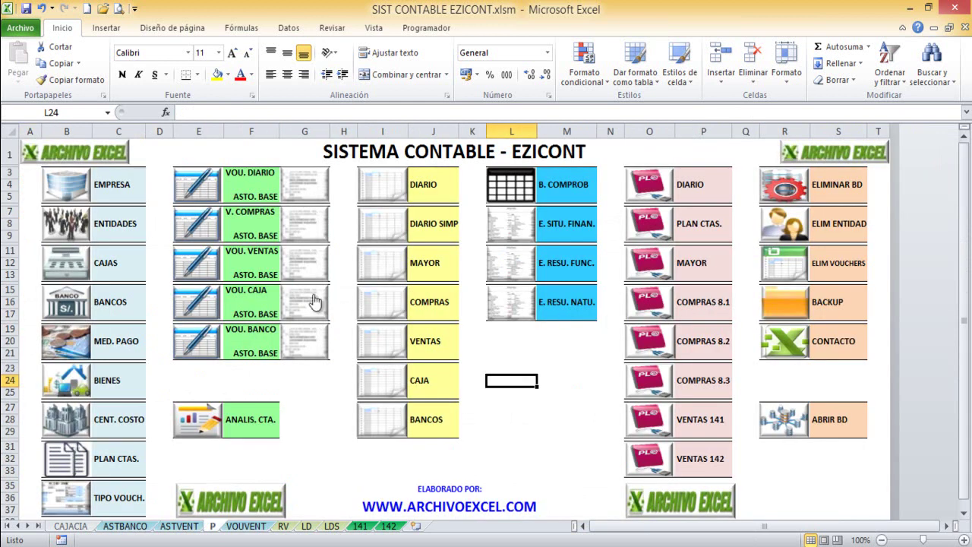
left_click(204, 267)
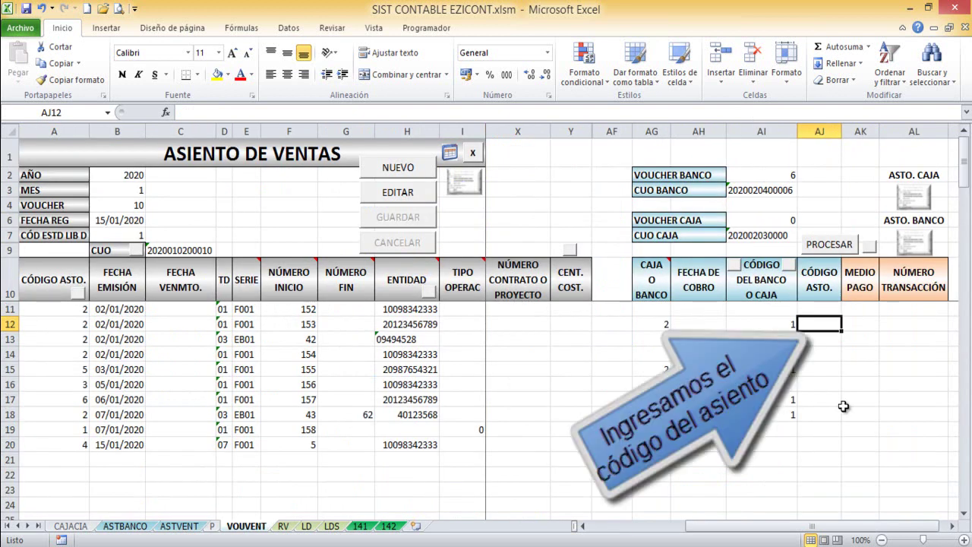
Enter entry code 1 for the bank collections on rows 12 and 15.
type("1")
key("Return")
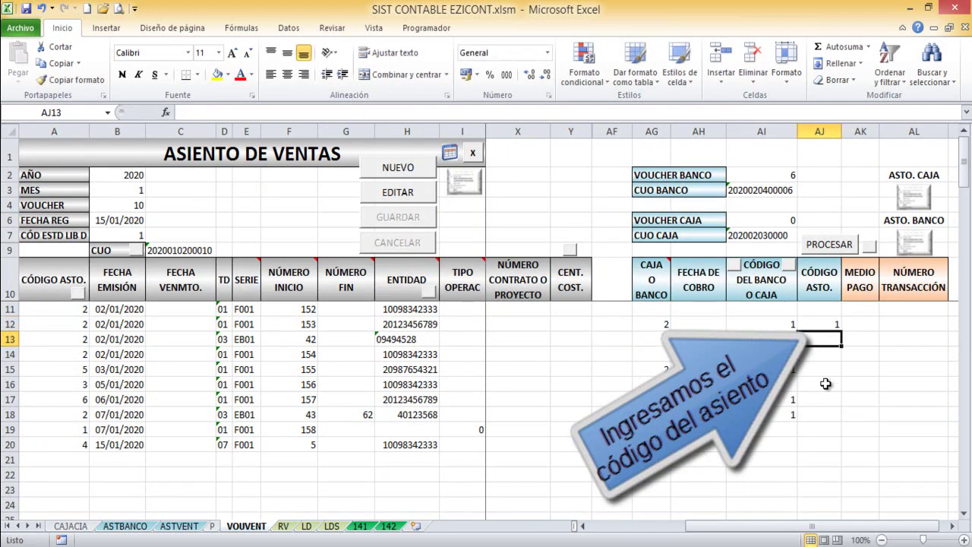
left_click(818, 369)
type("1")
key("Return")
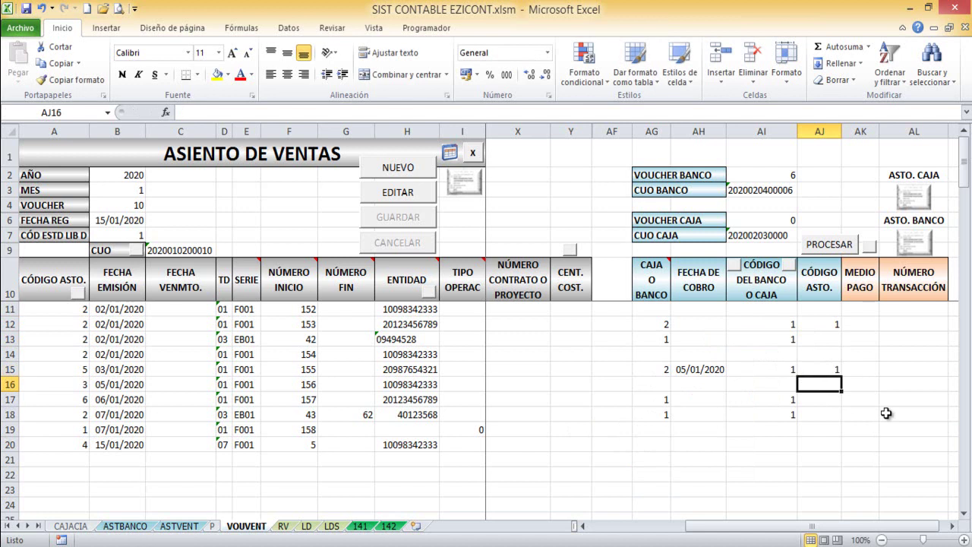
Review the row 13 cash collection and open the list of cash entry types.
left_click(660, 342)
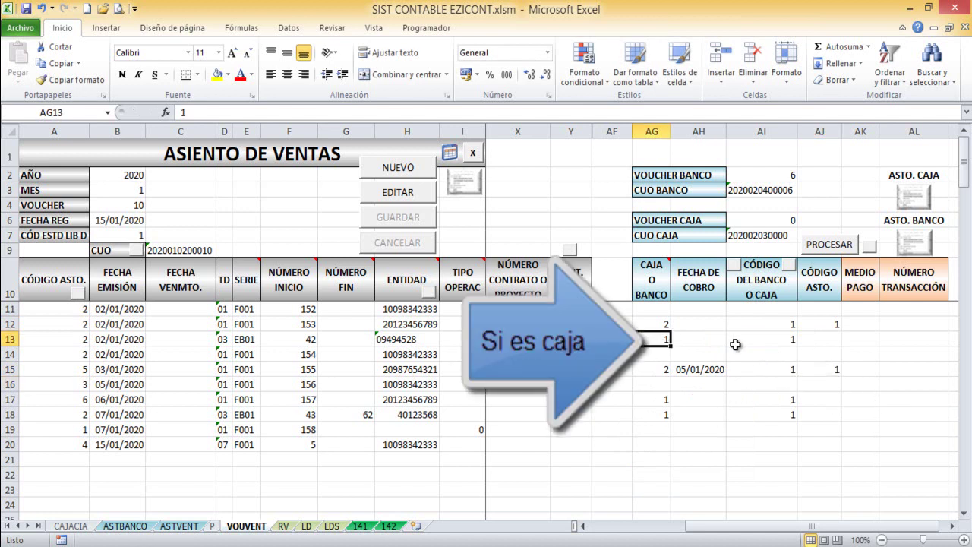
left_click(775, 339)
left_click(832, 346)
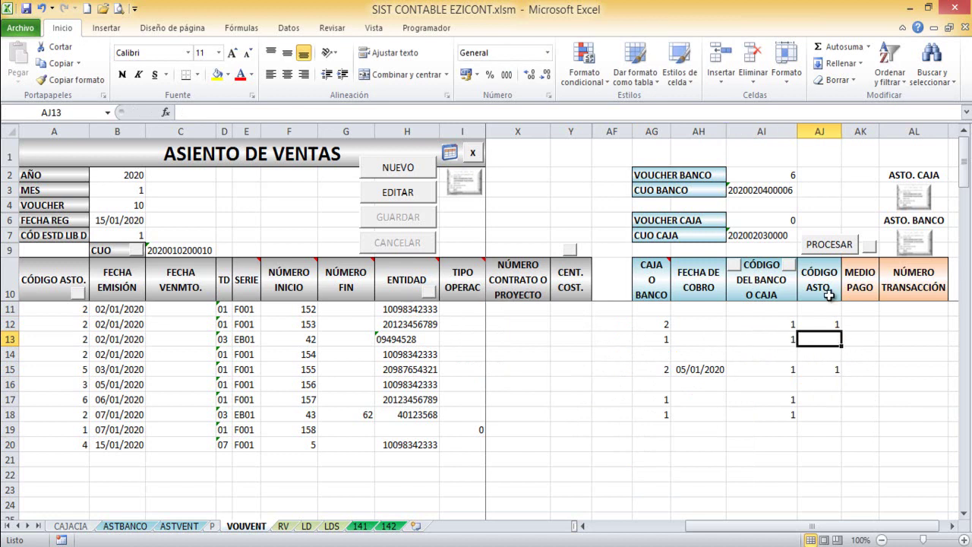
left_click(917, 204)
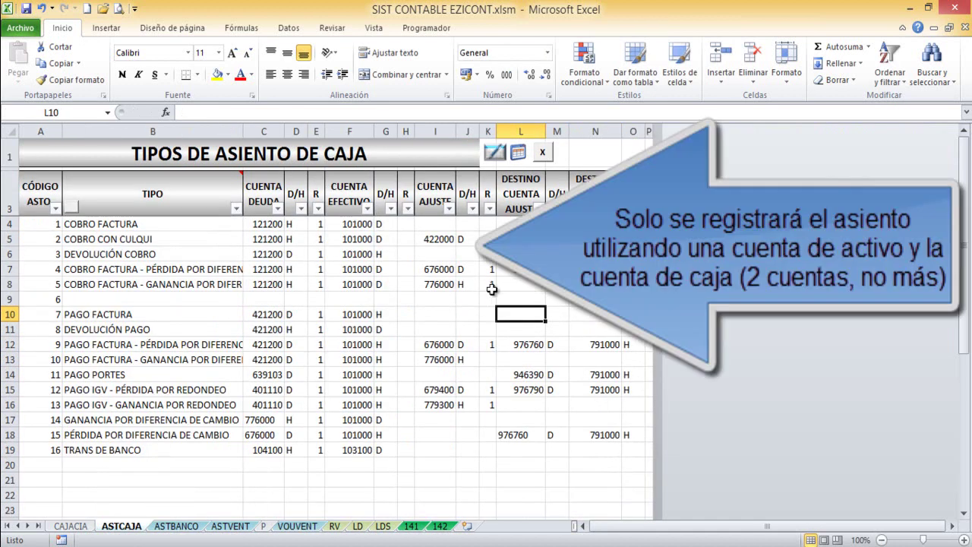
Check the code and accounts of cash entry type COBRO FACTURA and return to the sales voucher sheet.
left_click(50, 225)
left_click(148, 227)
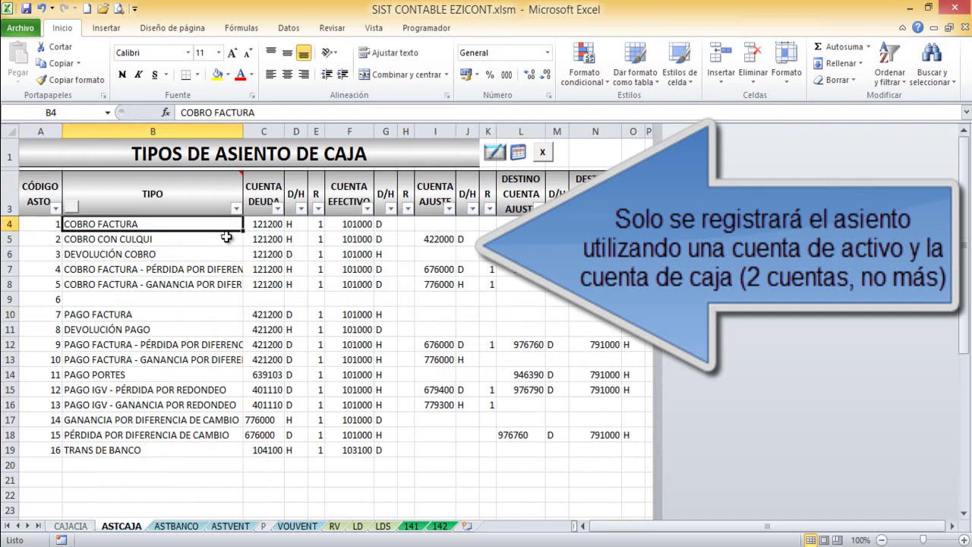
left_click(278, 228)
left_click(363, 229)
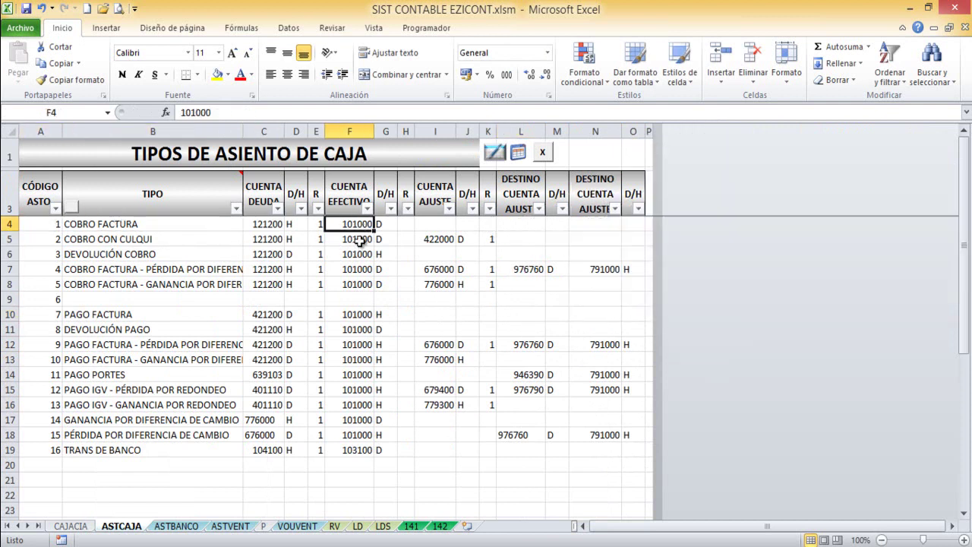
left_click(267, 227)
left_click(56, 226)
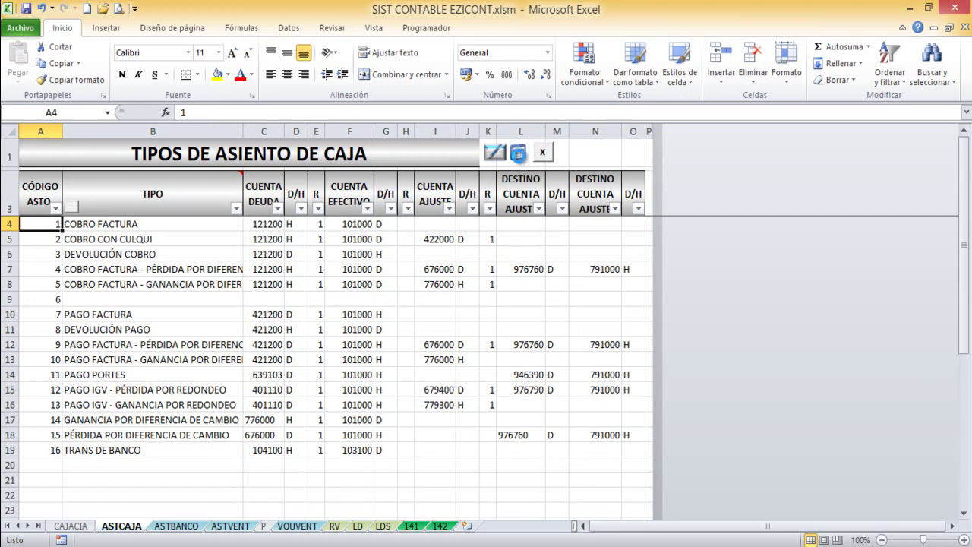
left_click(518, 153)
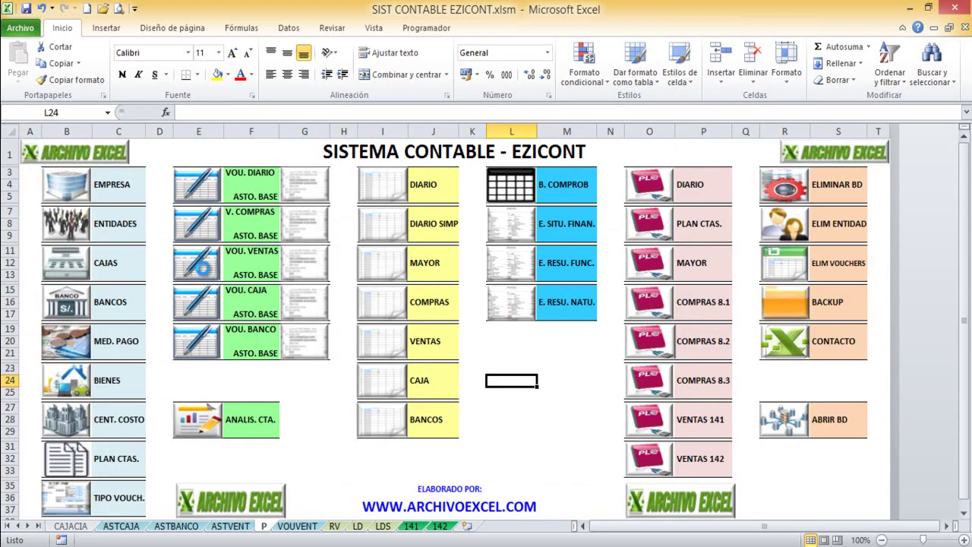
left_click(217, 270)
Enter entry code 1 for the cash collections on rows 13, 17 and 18.
type("1")
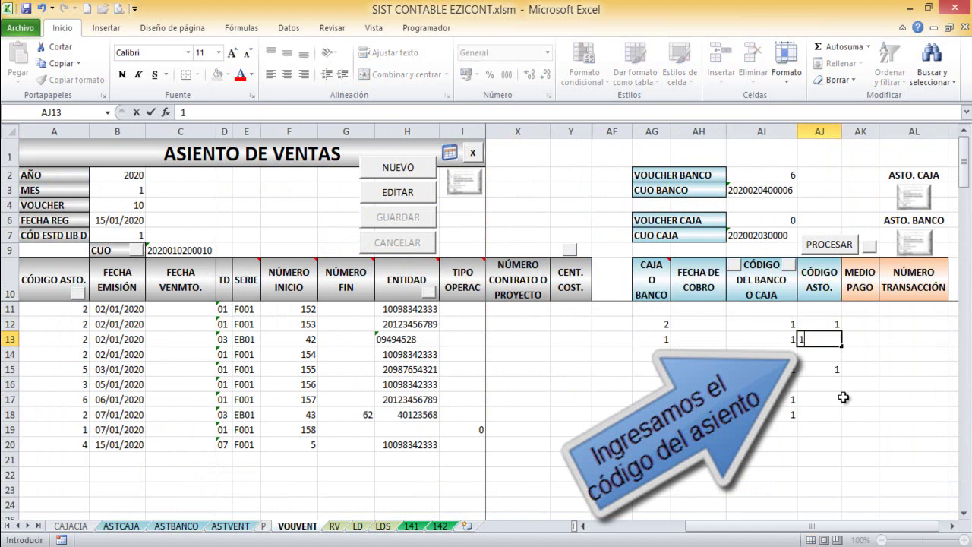
left_click(827, 399)
type("1")
left_click(832, 414)
type("1")
left_click(838, 430)
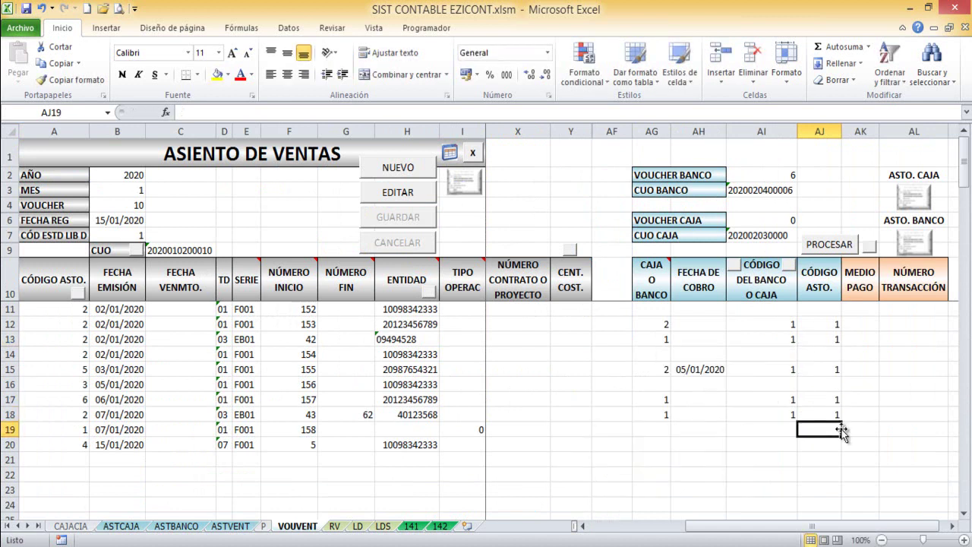
Look up the payment method code of DEPÓSITO EN CUENTA for the row 12 bank collection and return to the sales voucher sheet.
left_click(649, 324)
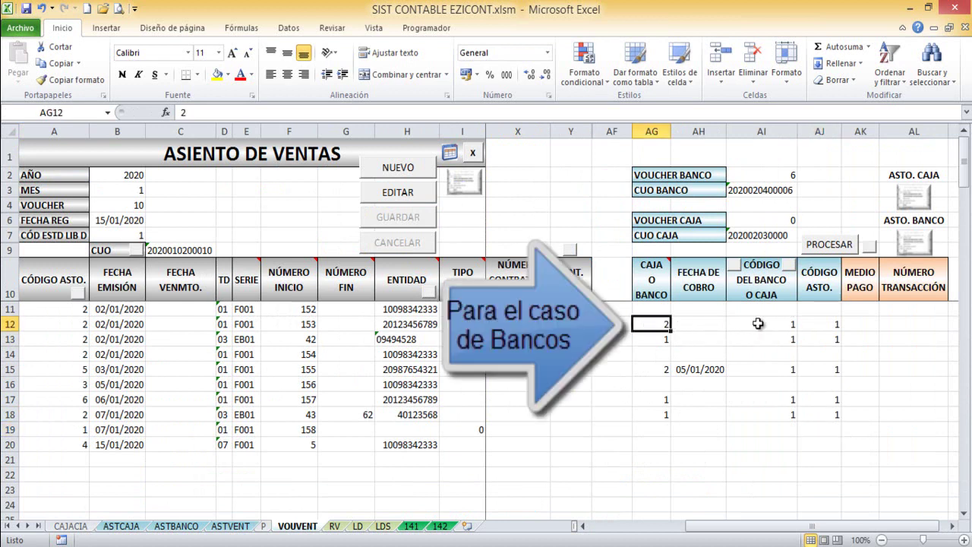
left_click(860, 322)
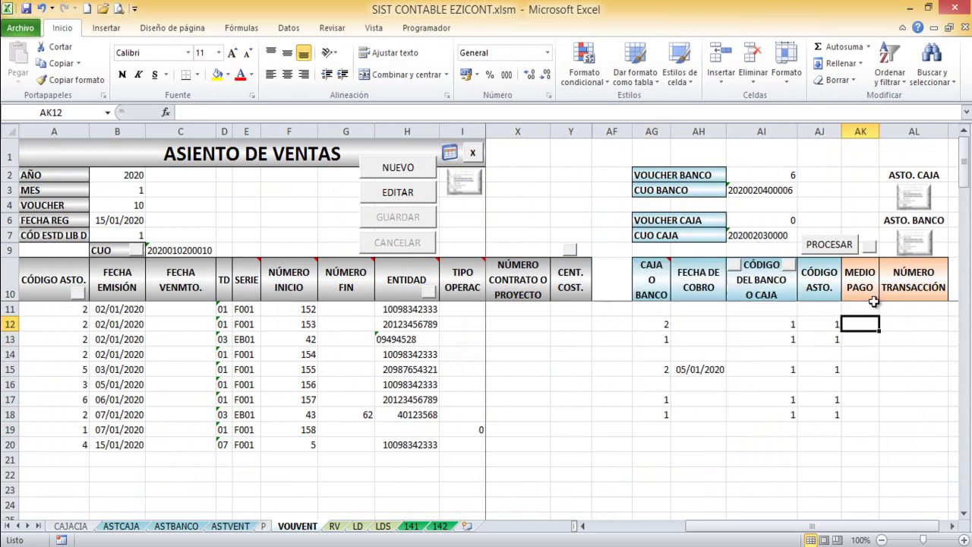
left_click(870, 251)
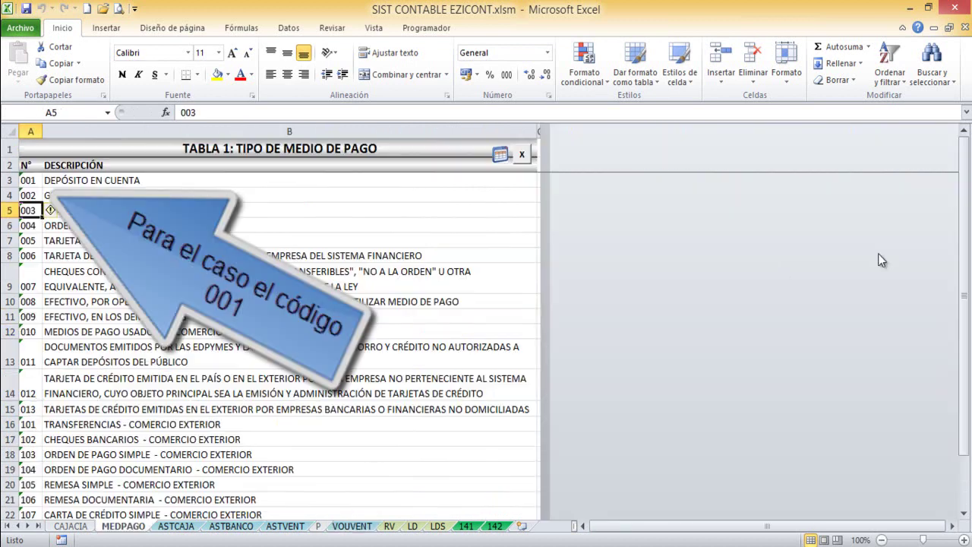
left_click(34, 180)
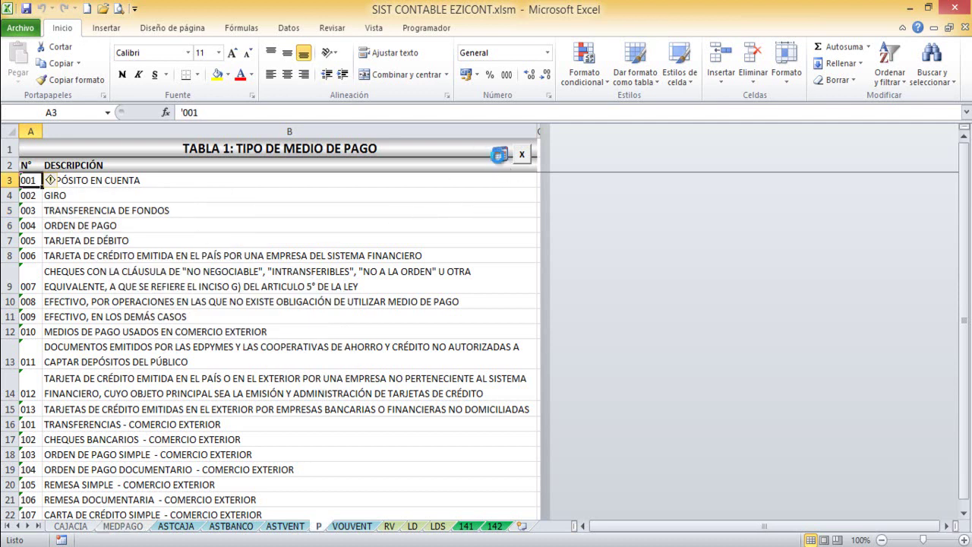
left_click(500, 154)
left_click(205, 258)
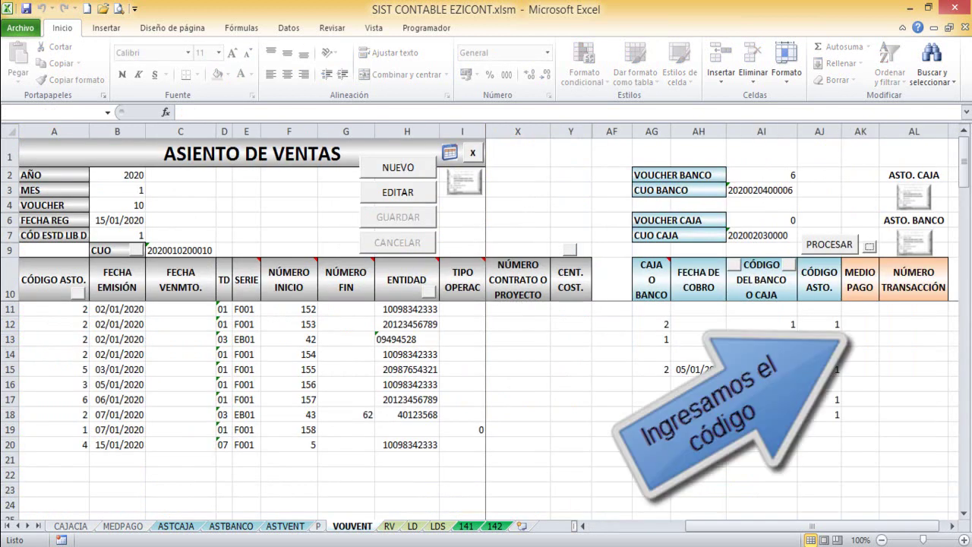
Enter payment method 1 for the bank collections on rows 12 and 15.
left_click(862, 326)
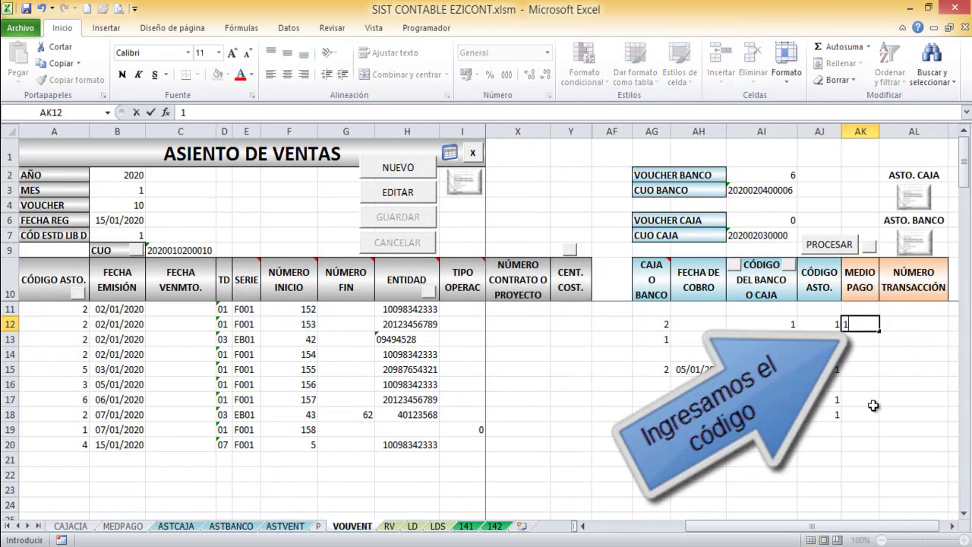
type("1")
key("Return")
left_click(864, 369)
type("1")
key("Return")
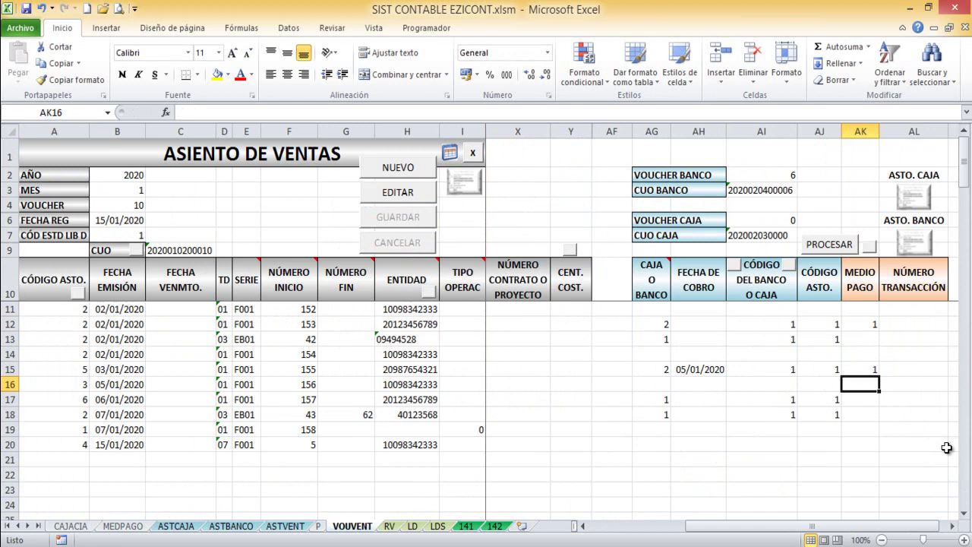
Enter the transaction numbers of the bank collections on rows 12 and 15.
left_click(910, 325)
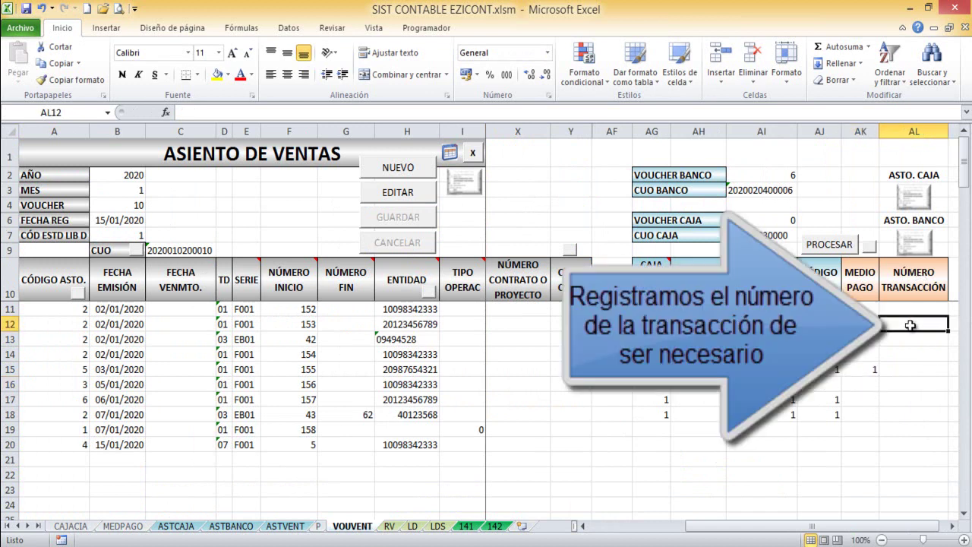
type("425434354")
left_click(894, 366)
type("544565465")
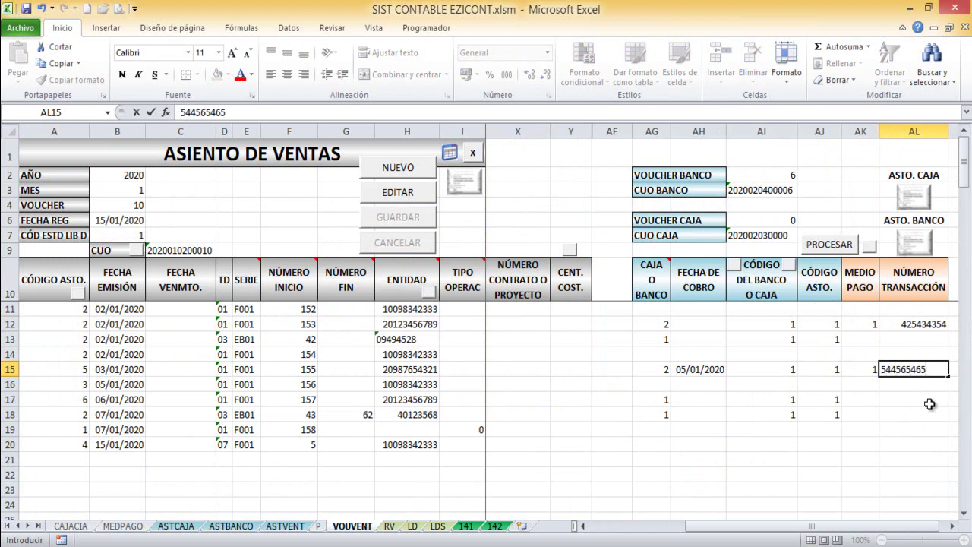
key("Return")
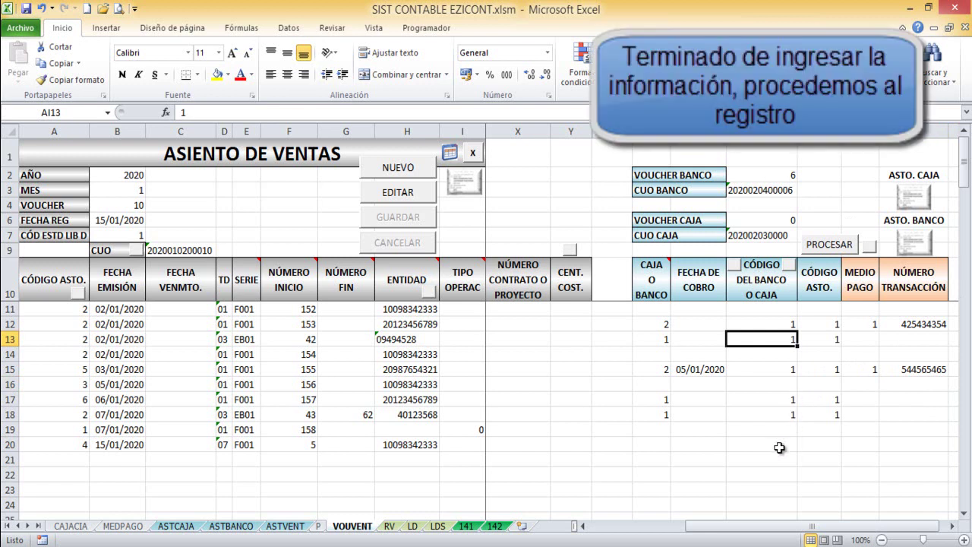
Process and confirm the registration of the collections and return to the main menu.
left_click(847, 248)
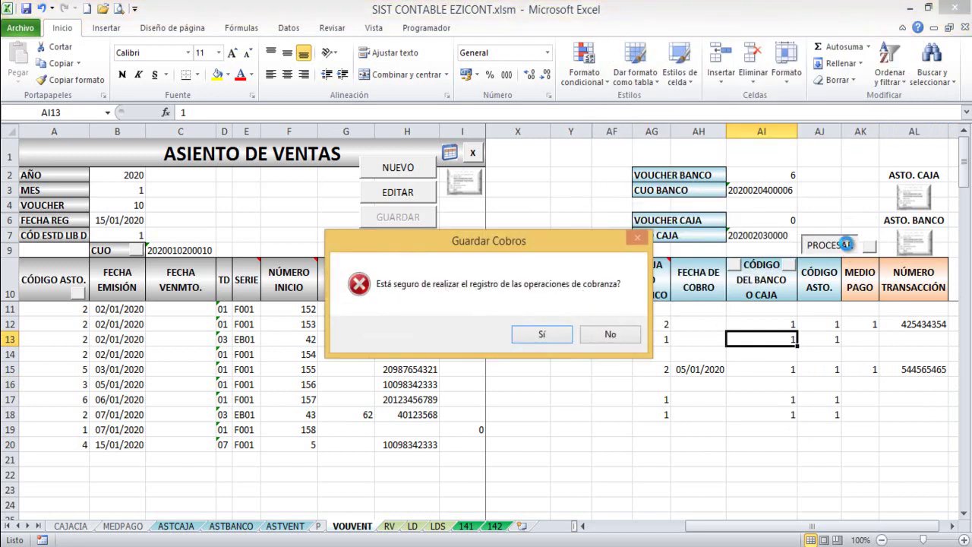
left_click(545, 334)
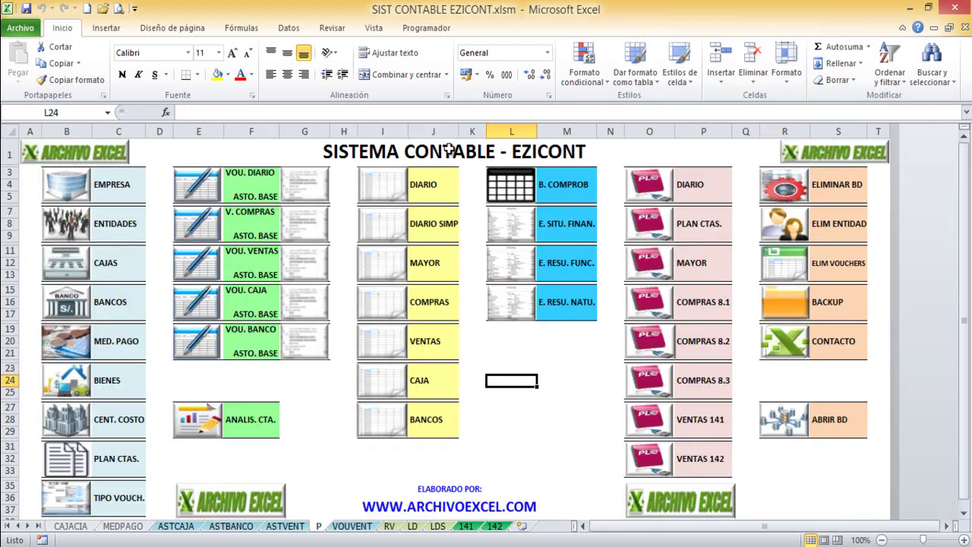
left_click(449, 153)
Open the journal (Libro Diario) and generate it for the month of ENERO.
left_click(388, 188)
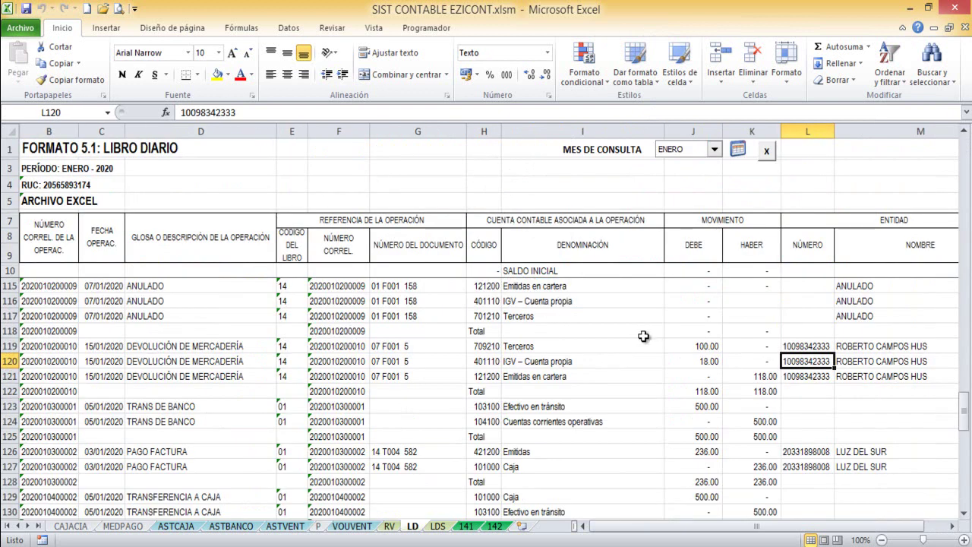
left_click(714, 150)
left_click(687, 161)
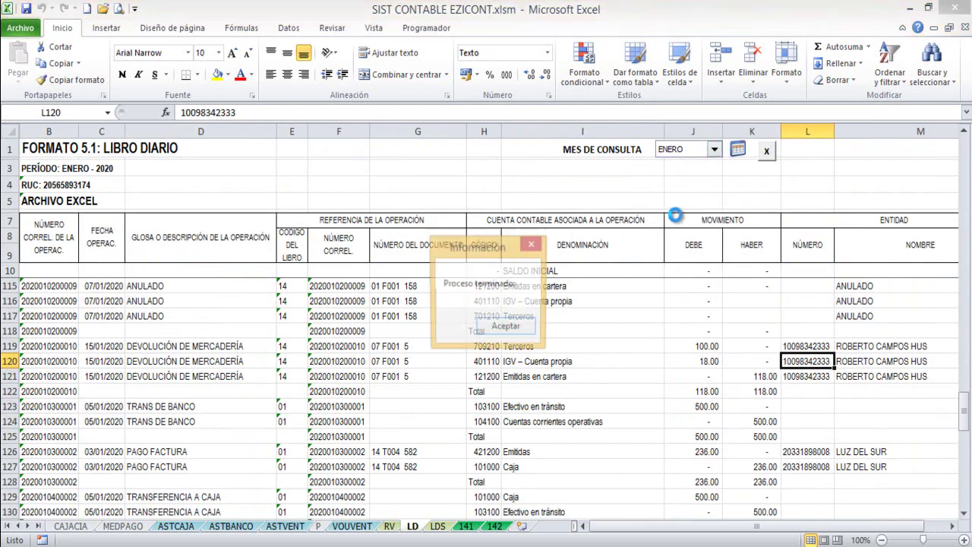
left_click(507, 328)
Examine the COBRO FACTURA cash entries and their account codes in the January journal.
scroll(614, 359, "down", 16)
scroll(614, 358, "down", 4)
scroll(614, 359, "down", 3)
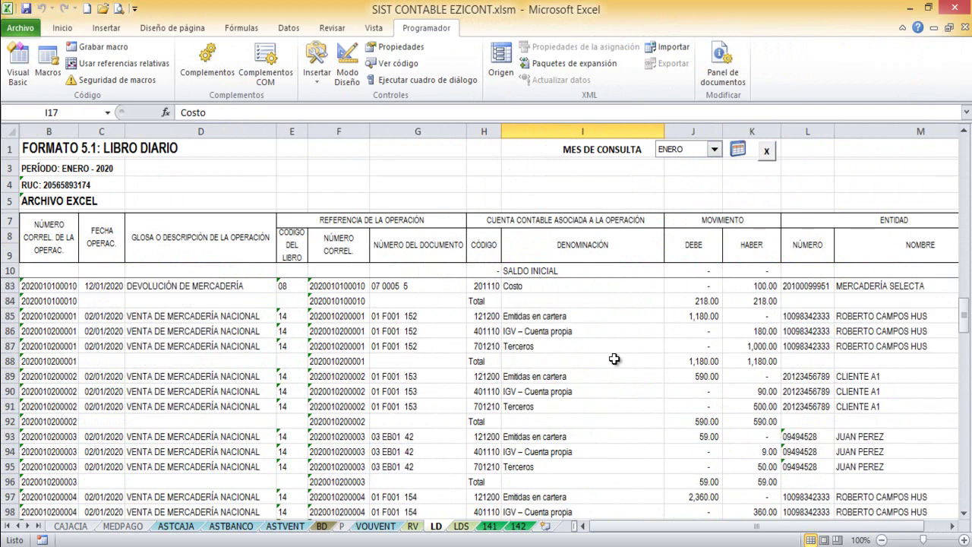
scroll(614, 358, "down", 5)
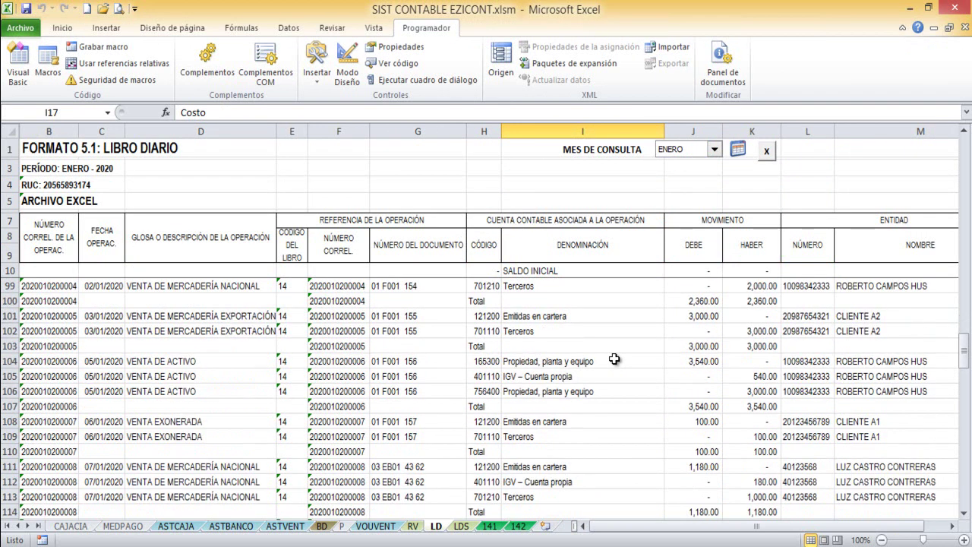
scroll(614, 358, "down", 3)
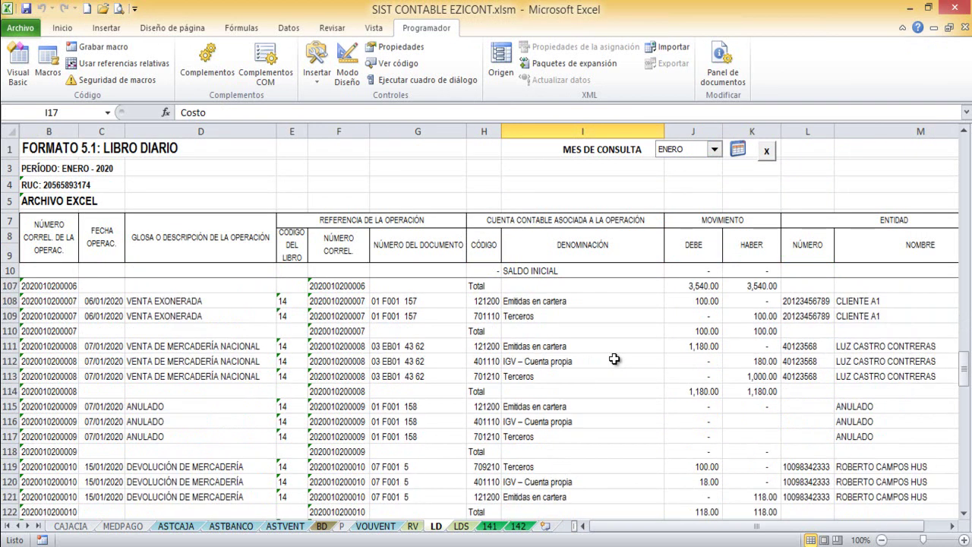
scroll(614, 359, "down", 5)
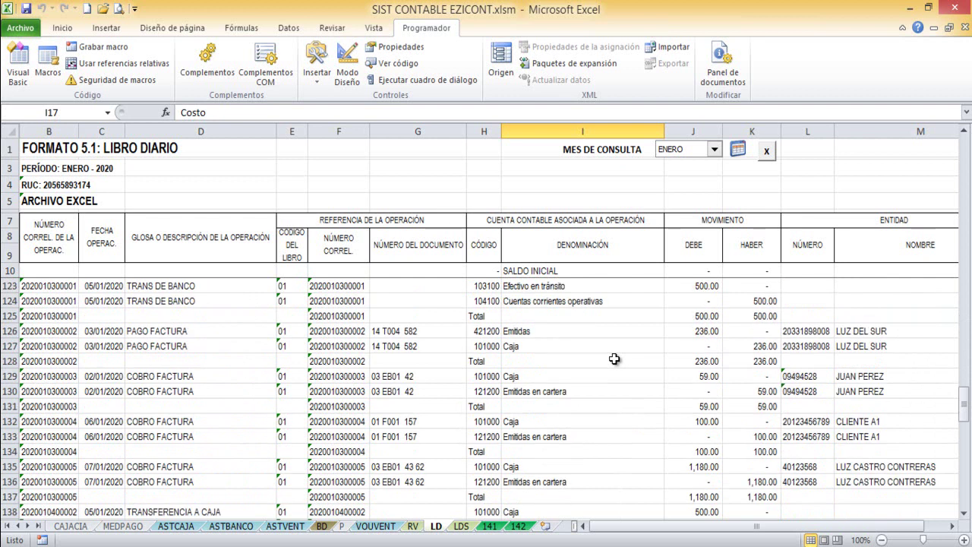
scroll(614, 358, "down", 2)
left_click(488, 317)
left_click(485, 331)
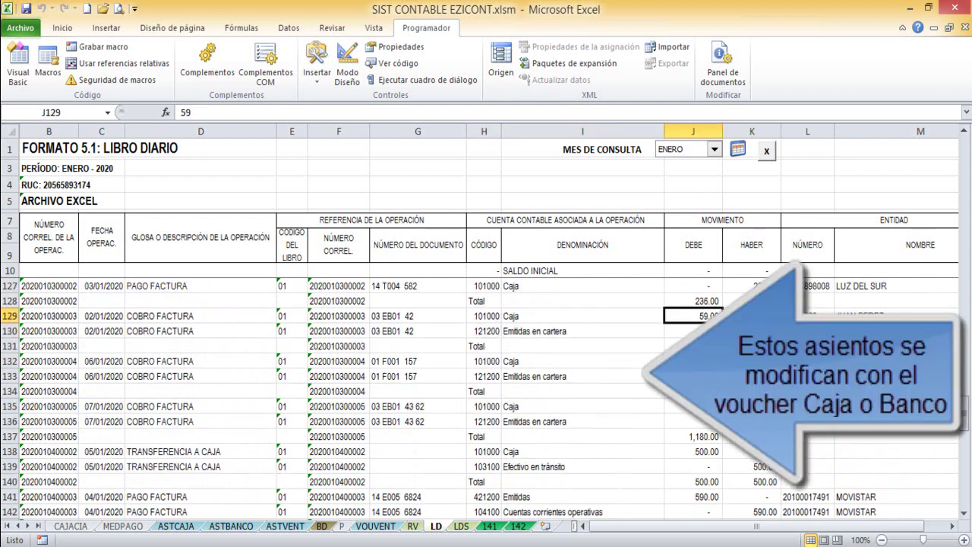
left_click(487, 363)
left_click(486, 375)
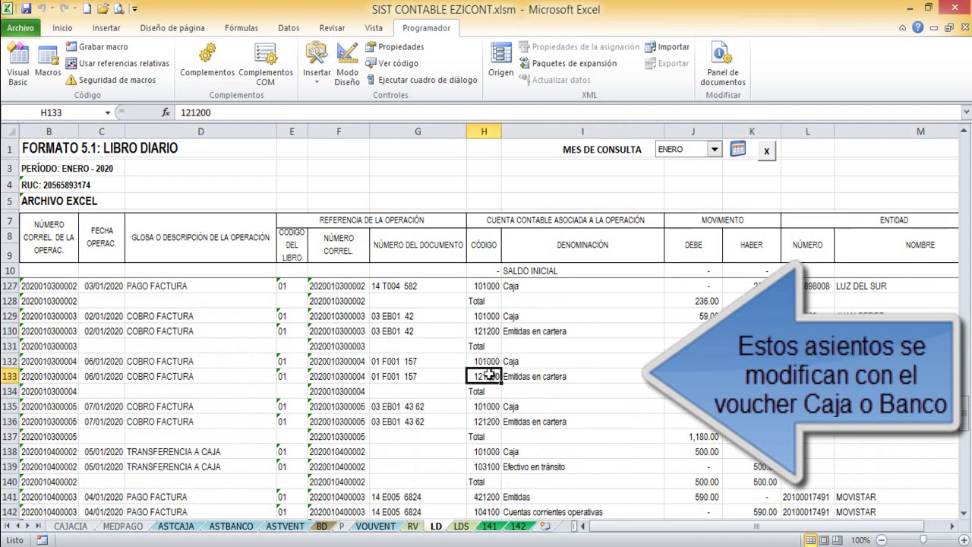
Check the account codes and the debit and credit amounts of the 07/01/2020 COBRO FACTURA cash entry in the journal.
left_click(489, 406)
left_click(490, 420)
left_click(713, 421)
left_click(752, 425)
Examine the account codes and amounts of the bank COBRO FACTURA entries for invoices F001 153 and F001 155 in the journal.
scroll(522, 385, "down", 8)
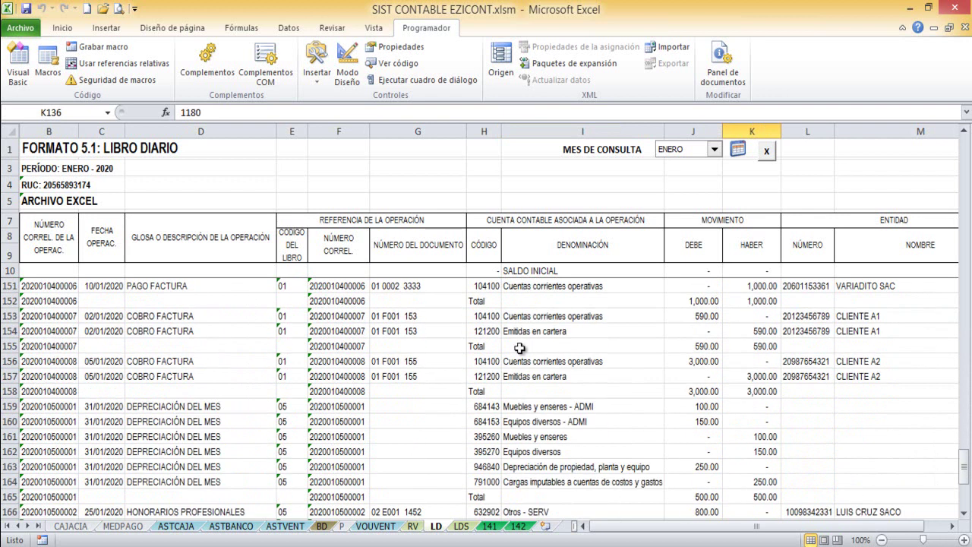
left_click(495, 316)
left_click(495, 331)
left_click(694, 317)
left_click(757, 331)
left_click(489, 362)
left_click(482, 374)
left_click(695, 361)
left_click(758, 375)
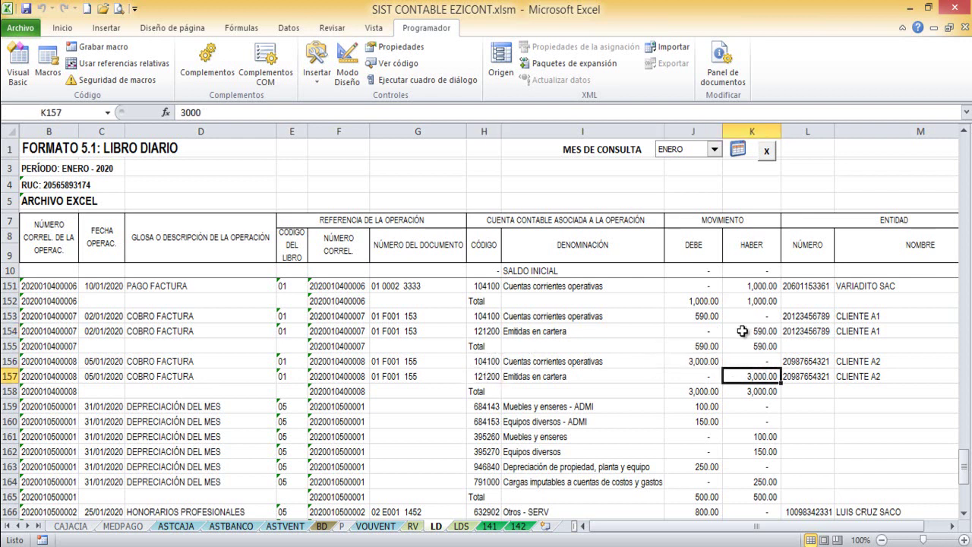
Return to the main menu, open the simplified journal (Diario Simplificado) and generate it for ENERO.
left_click(737, 151)
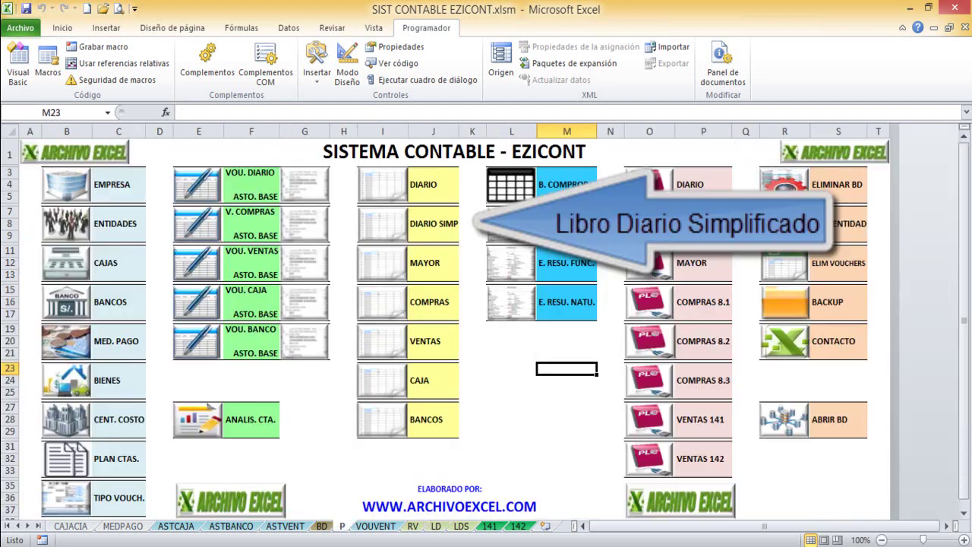
left_click(378, 227)
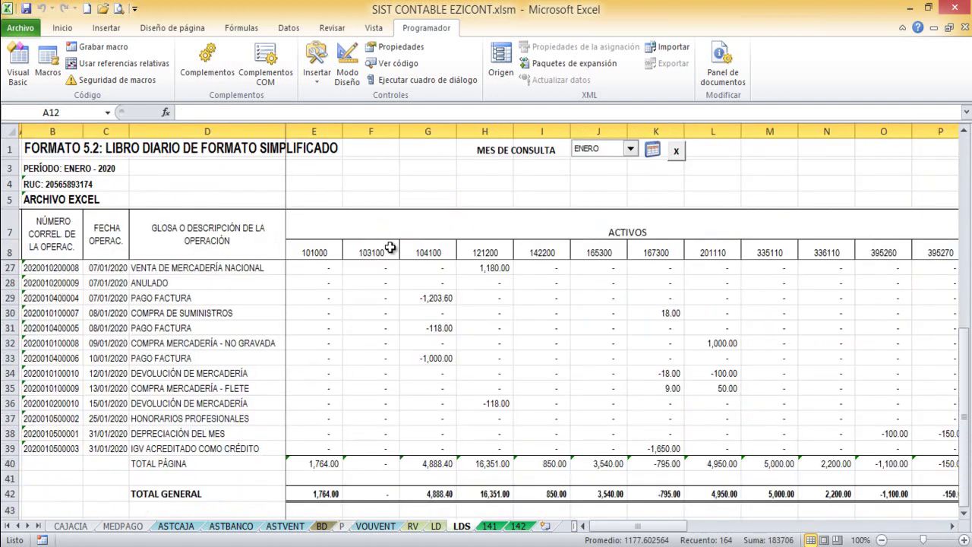
left_click(630, 149)
left_click(619, 172)
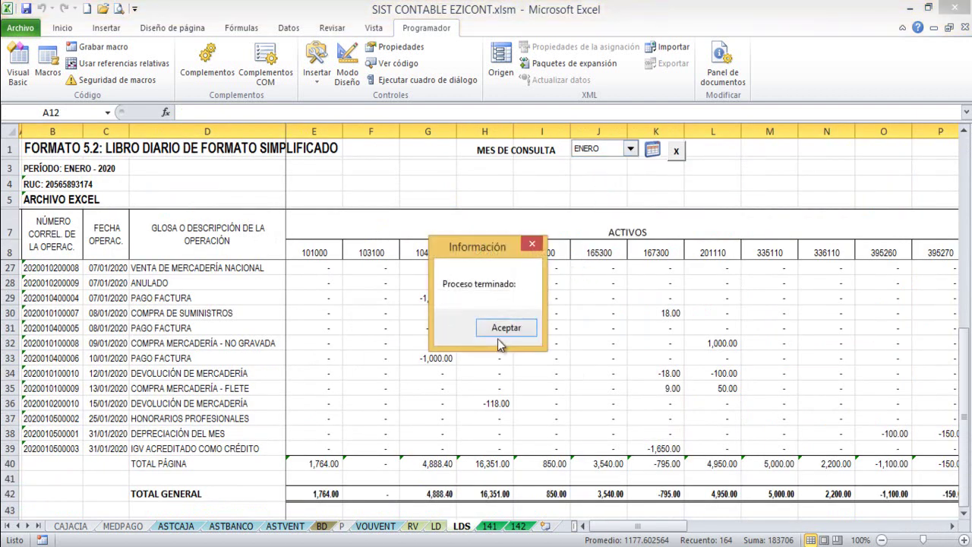
left_click(504, 328)
Examine the COBRO FACTURA rows dated 02/01 to 07/01/2020 and their asset account amounts in the simplified journal.
left_click(347, 379)
scroll(347, 380, "up", 6)
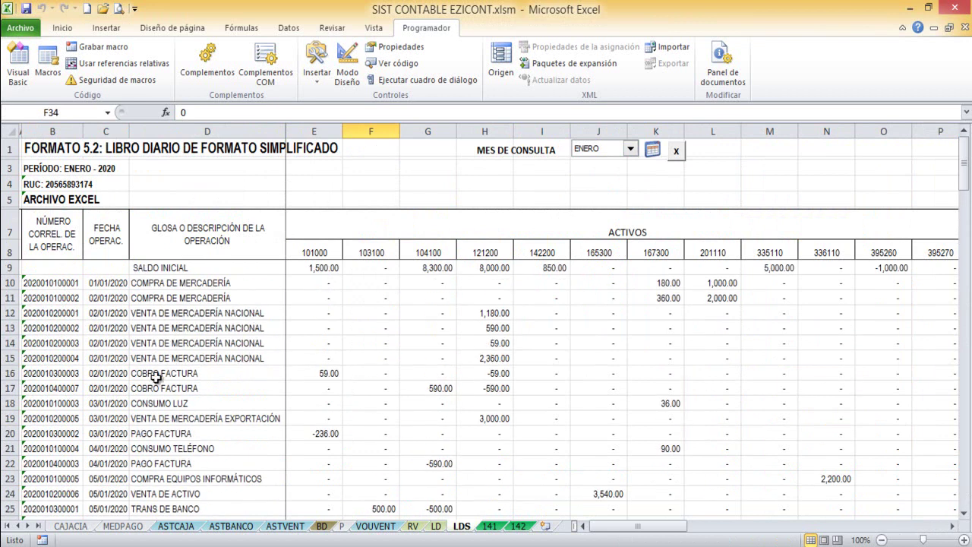
left_click_drag(9, 373, 9, 388)
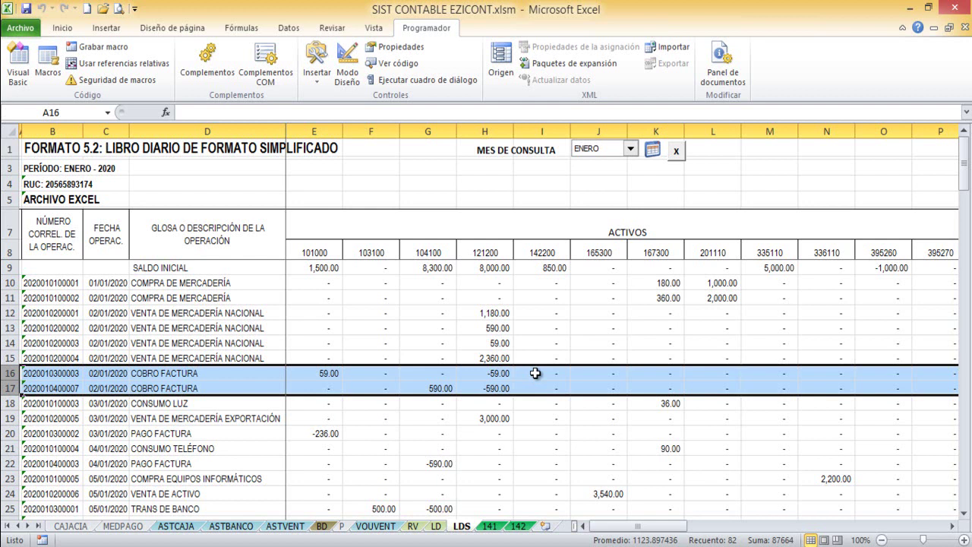
scroll(536, 373, "down", 1)
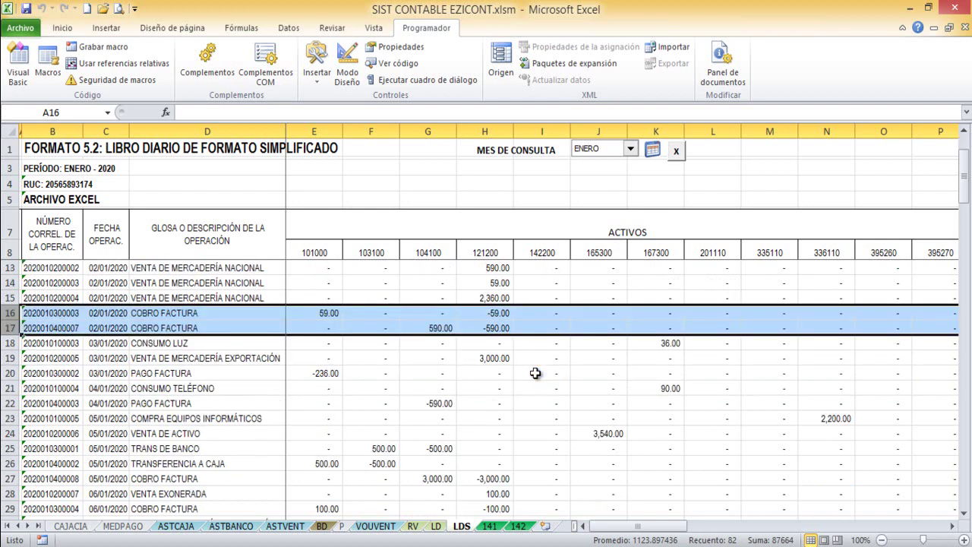
scroll(535, 372, "down", 1)
left_click(11, 419)
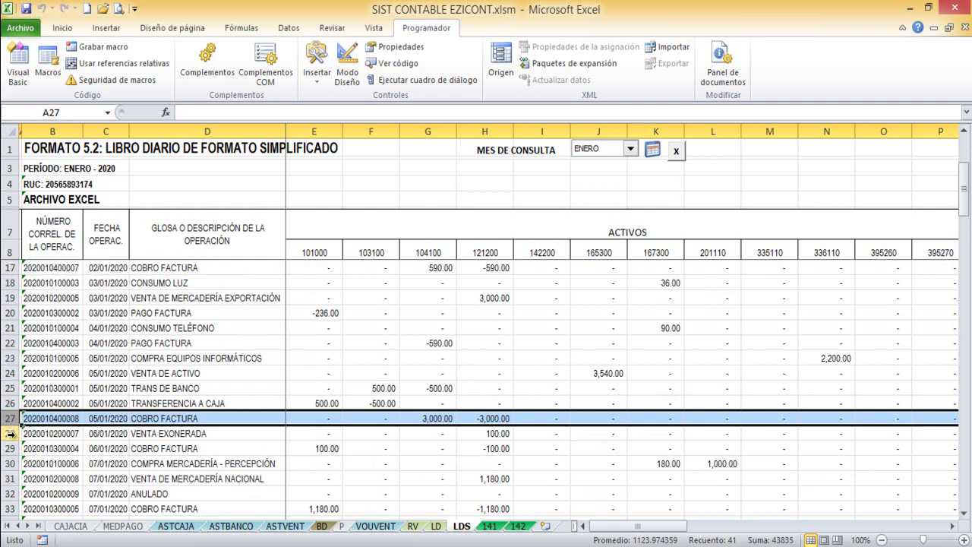
left_click(11, 449)
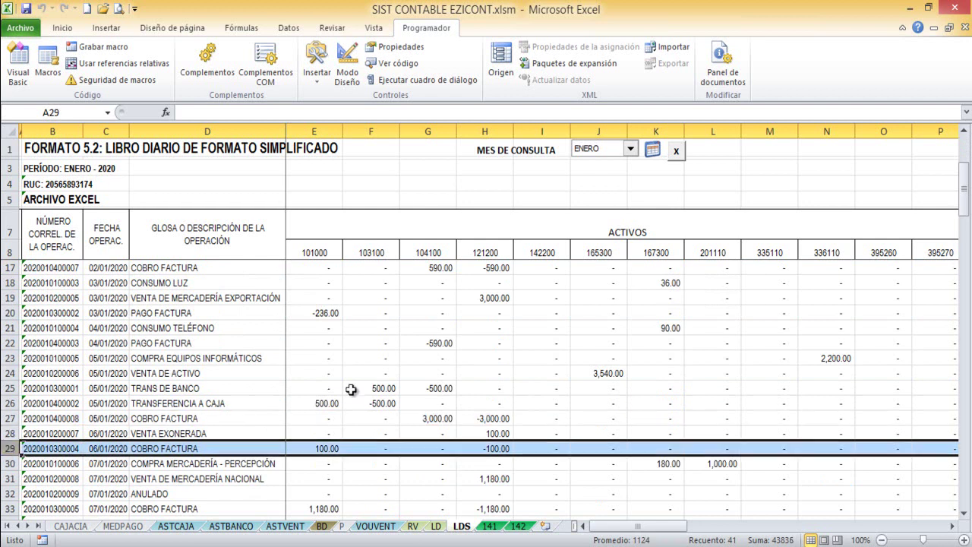
scroll(406, 373, "down", 2)
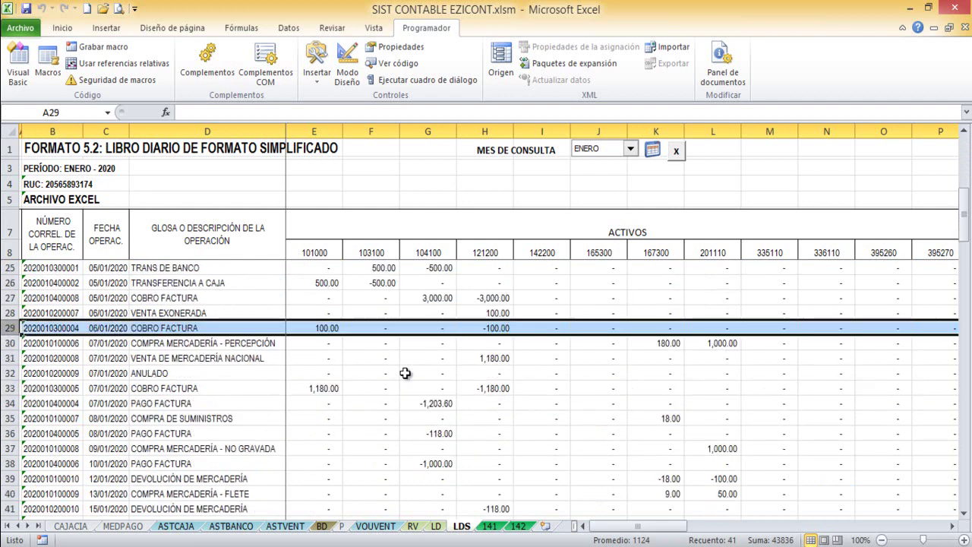
Return to the main menu, open the cash book (Libro Caja) and generate it for ENERO.
left_click(653, 151)
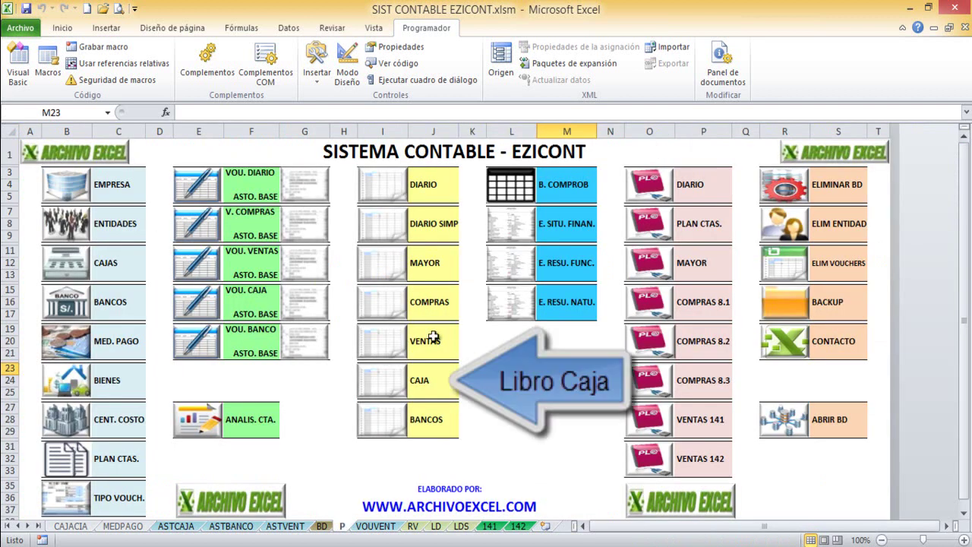
left_click(376, 386)
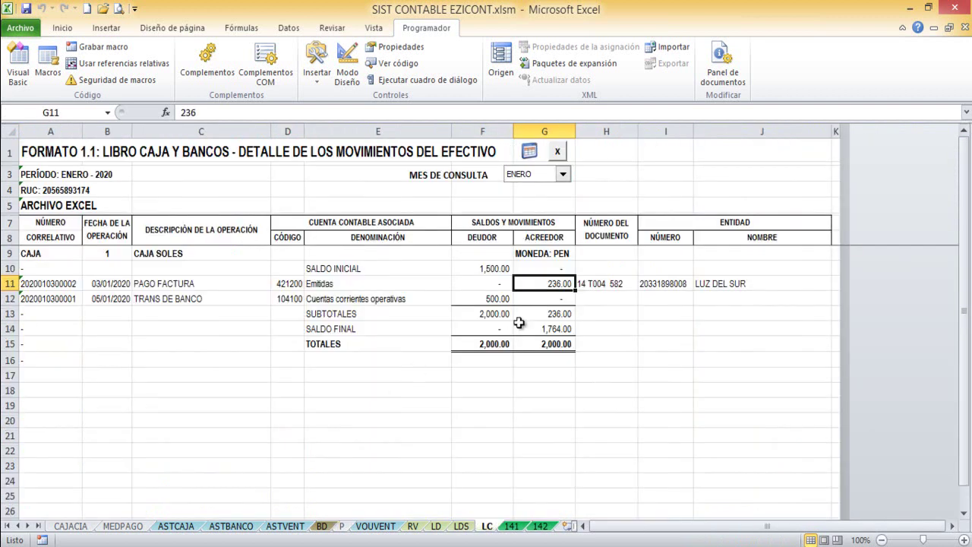
left_click(563, 174)
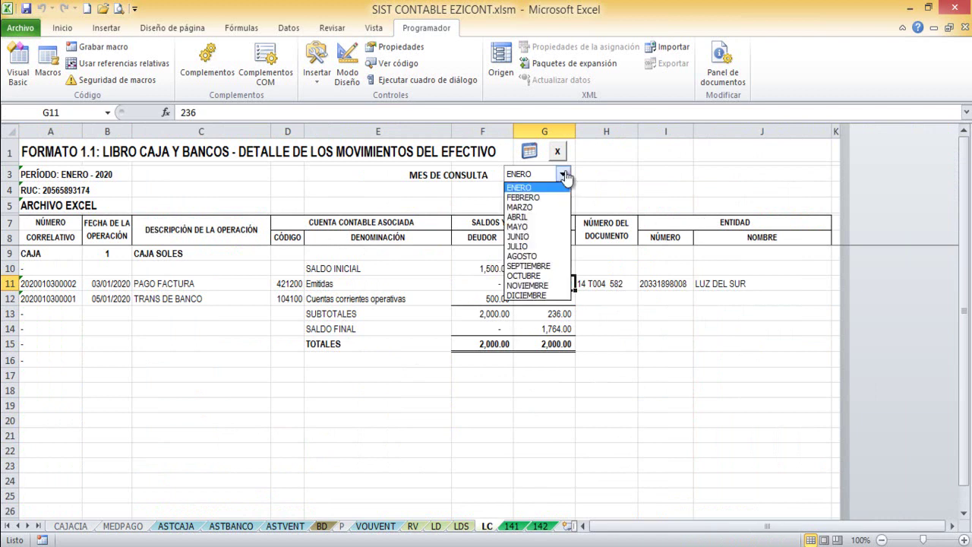
left_click(544, 189)
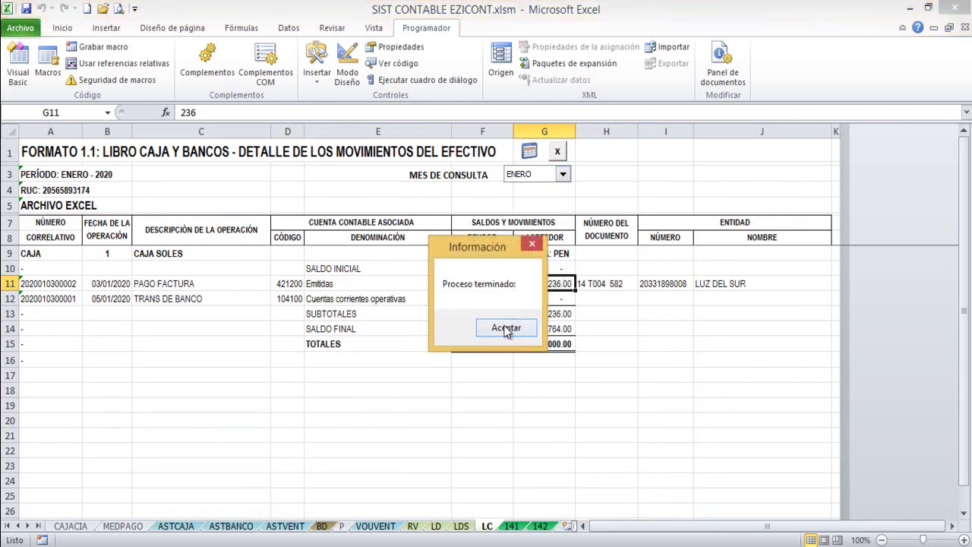
left_click(505, 328)
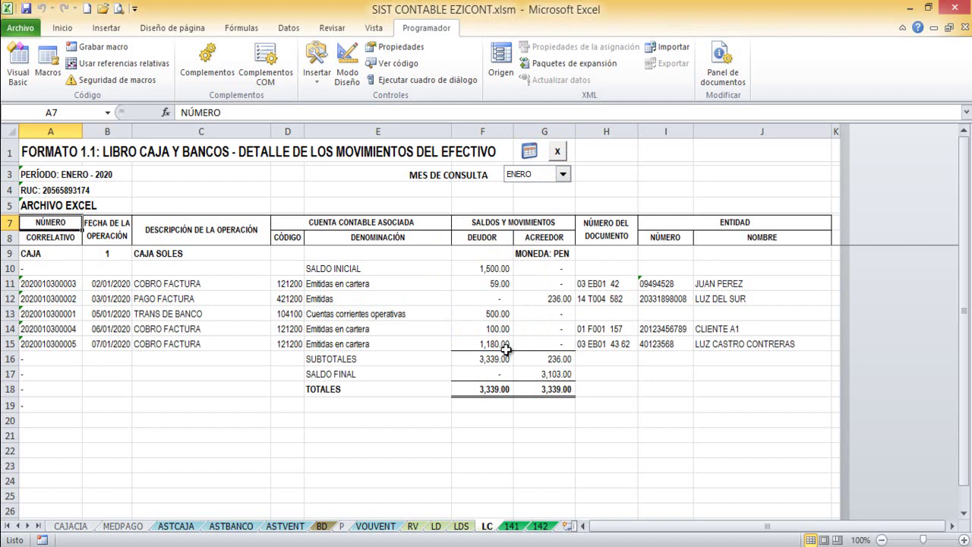
Check the debit amounts of the three COBRO FACTURA movements in the cash book.
left_click(502, 331)
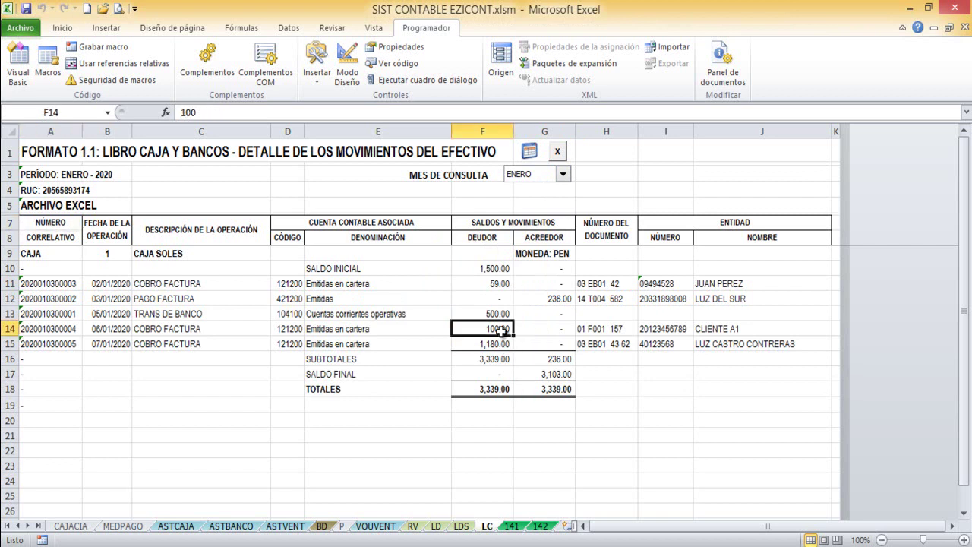
left_click(498, 344)
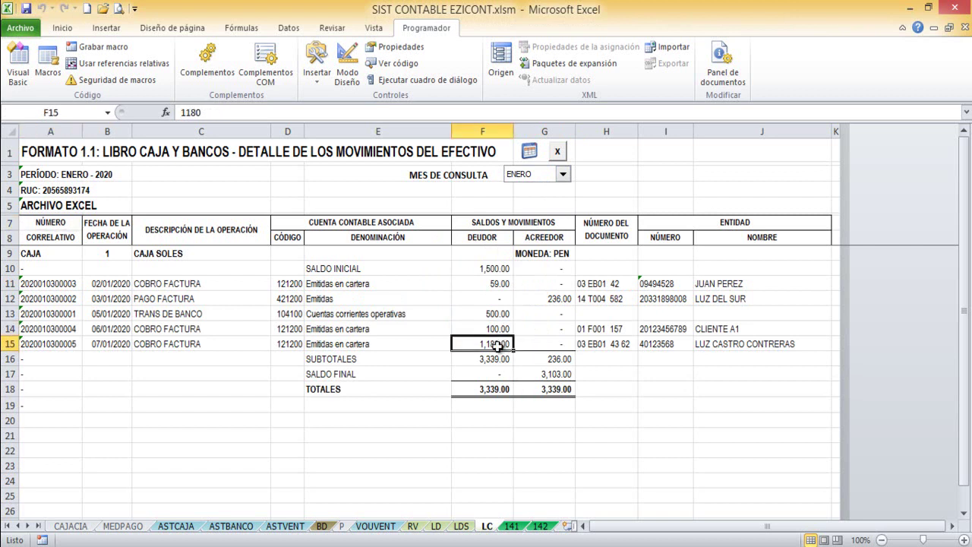
left_click(496, 284)
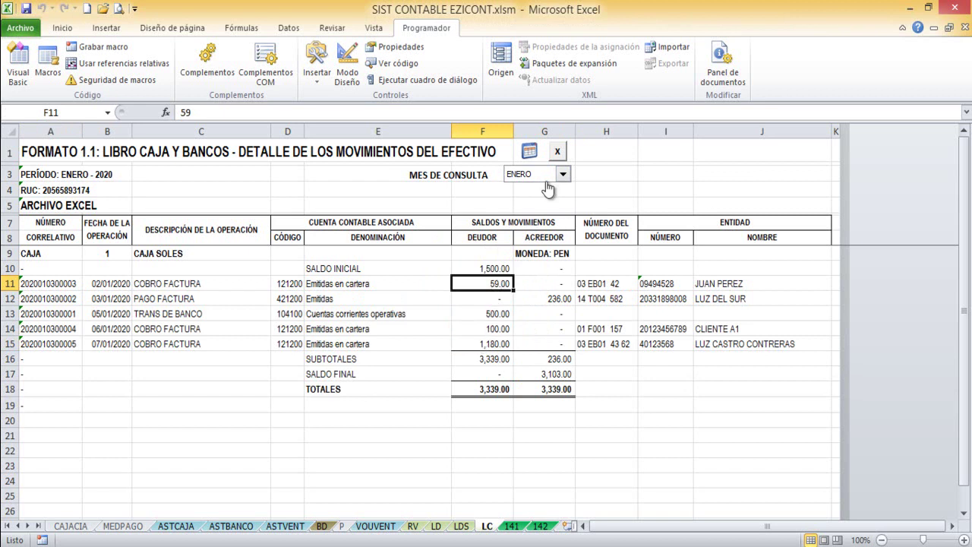
Return to the main menu, open the bank book (Libro Bancos) and generate it for ENERO.
left_click(529, 151)
left_click(395, 421)
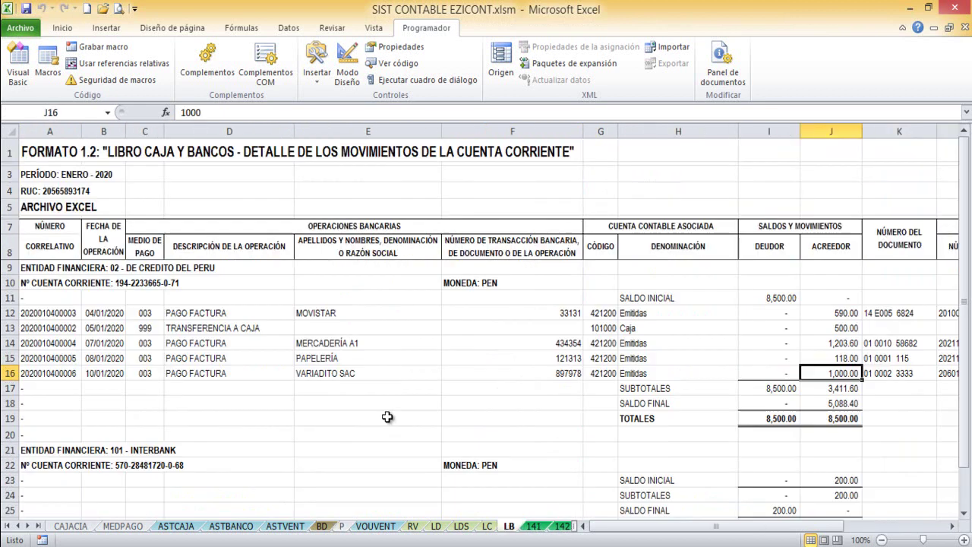
left_click(484, 338)
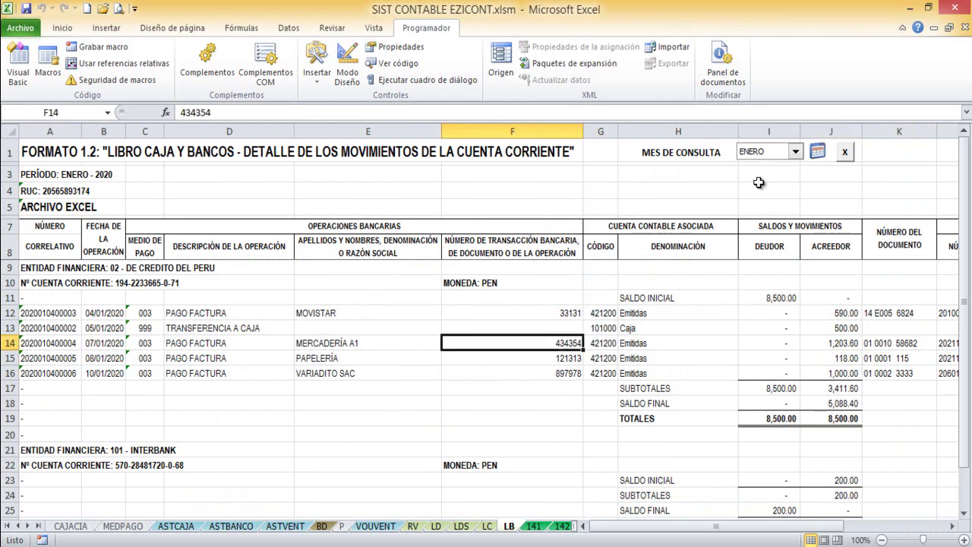
left_click(795, 151)
left_click(768, 171)
left_click(503, 327)
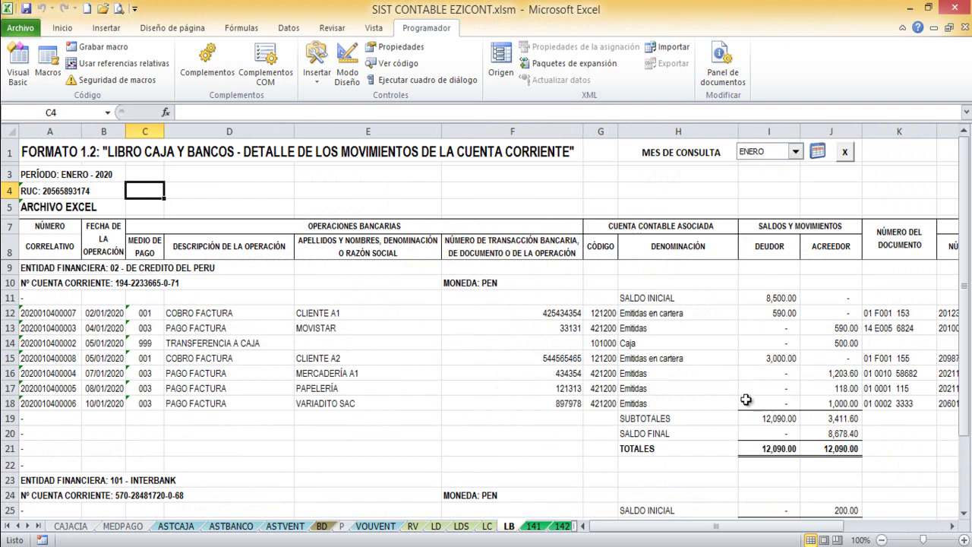
Check the debit amounts of the CLIENTE A1 and CLIENTE A2 invoice collections in the bank book.
left_click(783, 315)
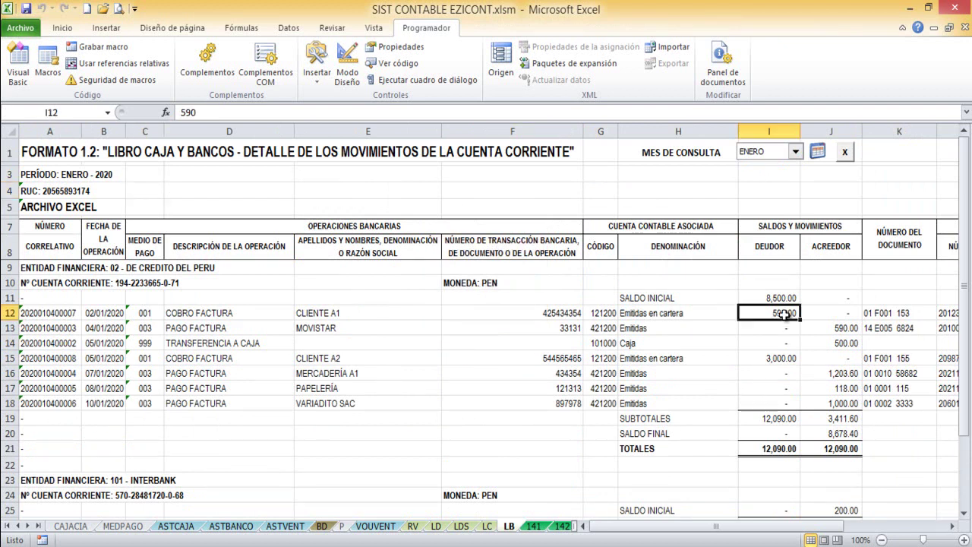
left_click(774, 359)
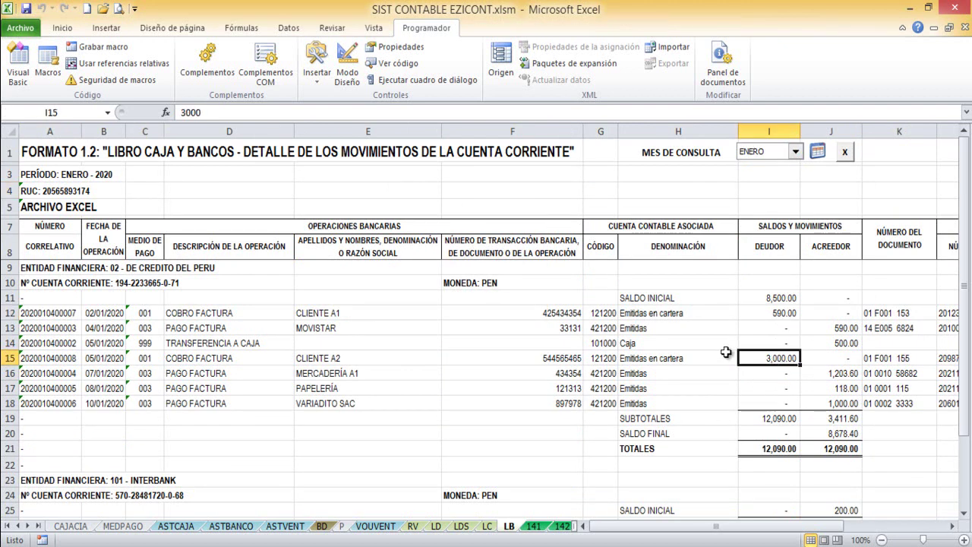
scroll(725, 351, "down", 1)
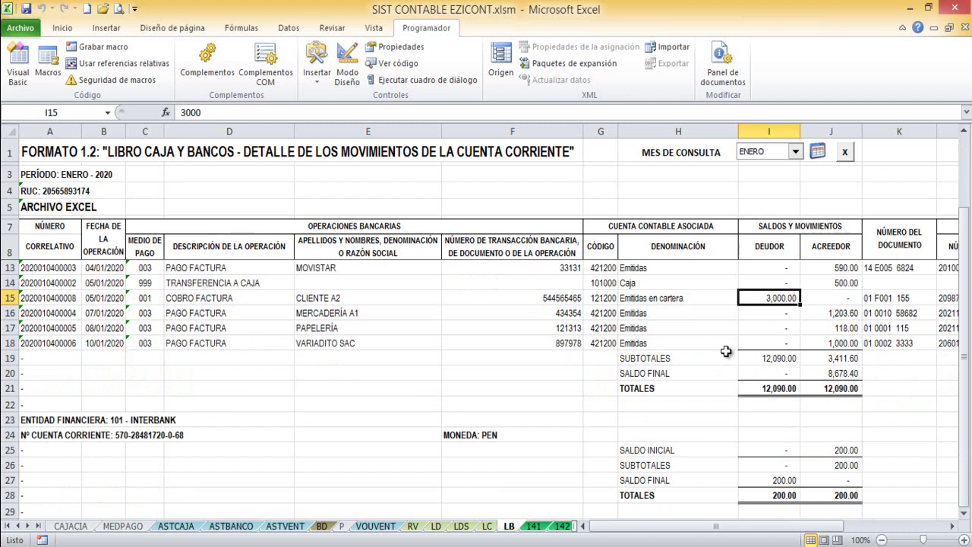
scroll(726, 351, "up", 1)
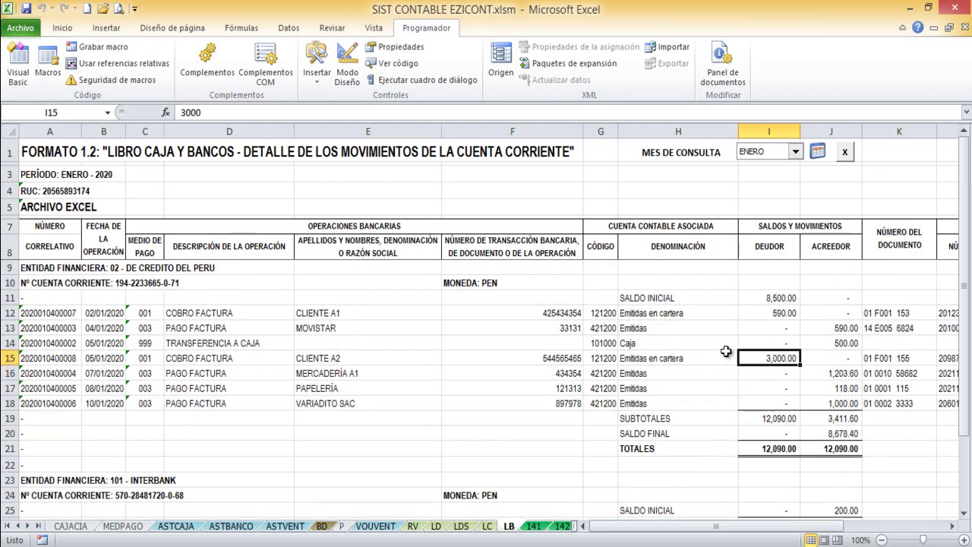
left_click(513, 416)
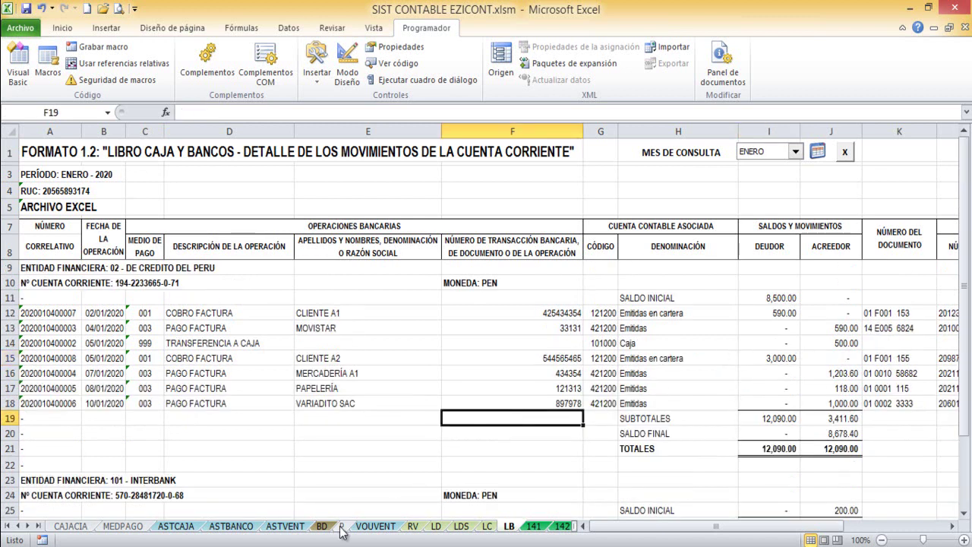
Return to the main menu, open the sales voucher (VOU. VENTAS) and locate the 05/01/2020 record for document F001 156.
left_click(820, 155)
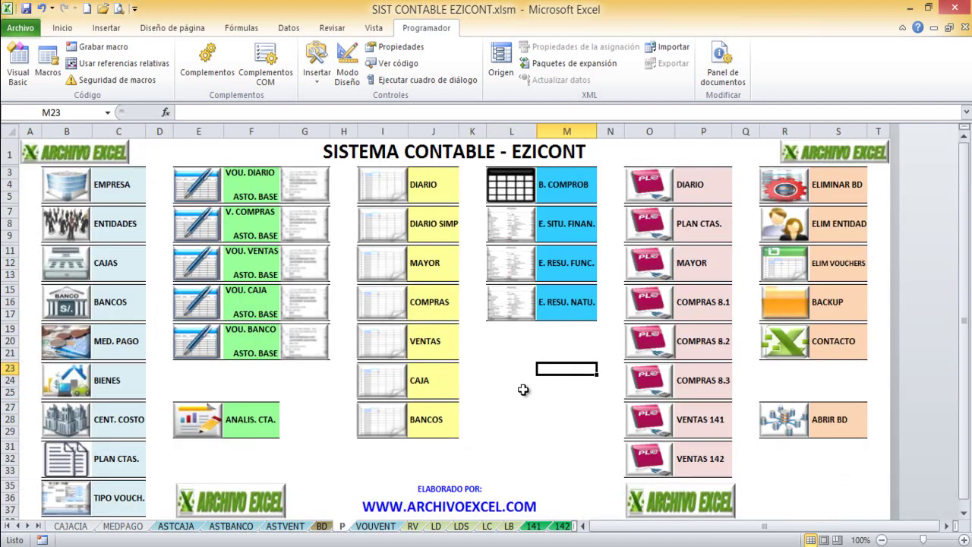
left_click(207, 270)
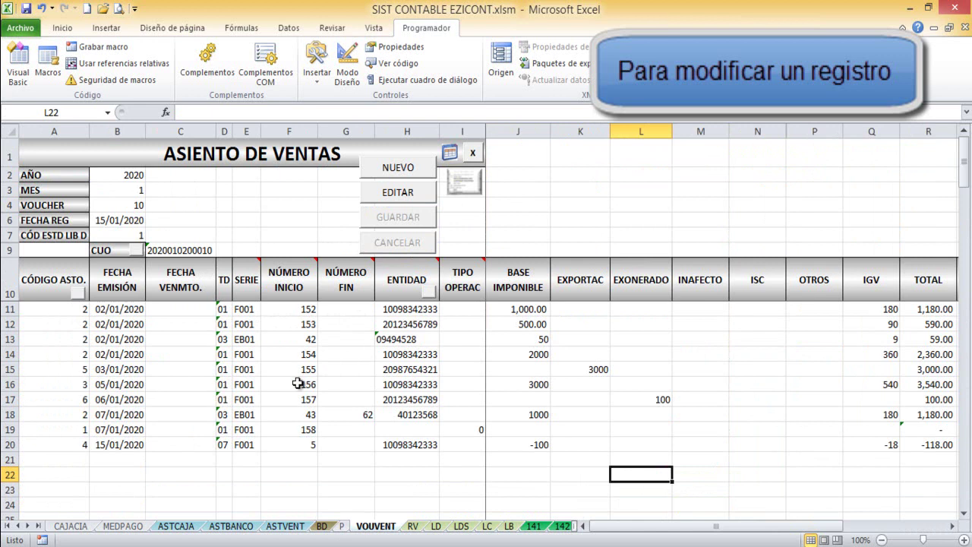
left_click(79, 385)
left_click(119, 385)
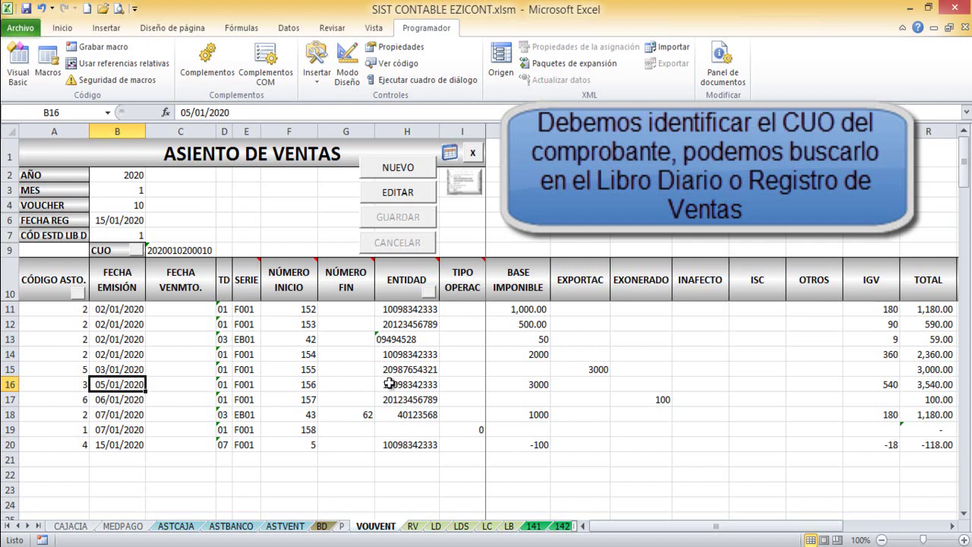
Look up document F001 156 in the January sales register (RV) and identify its unique operation code (CUO).
left_click(413, 526)
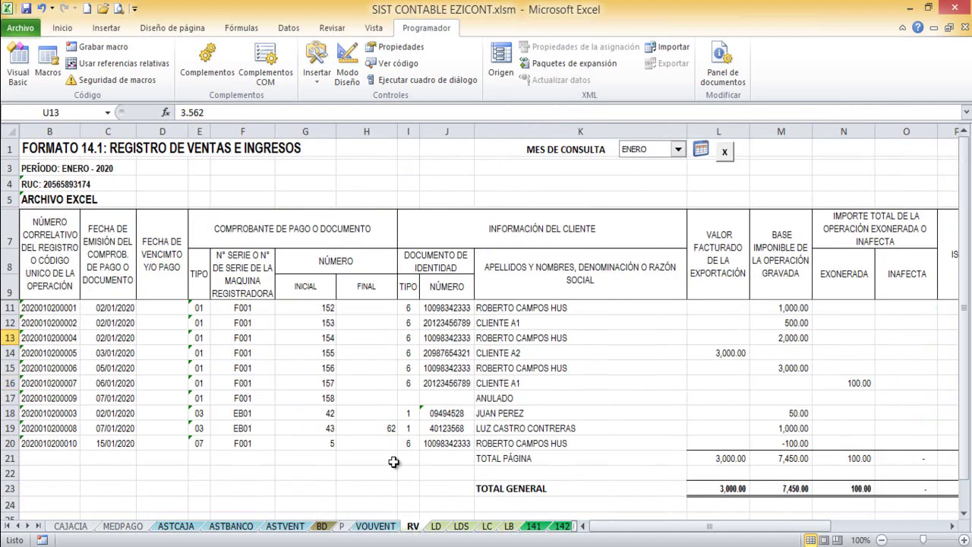
left_click(44, 352)
left_click_drag(673, 526, 722, 526)
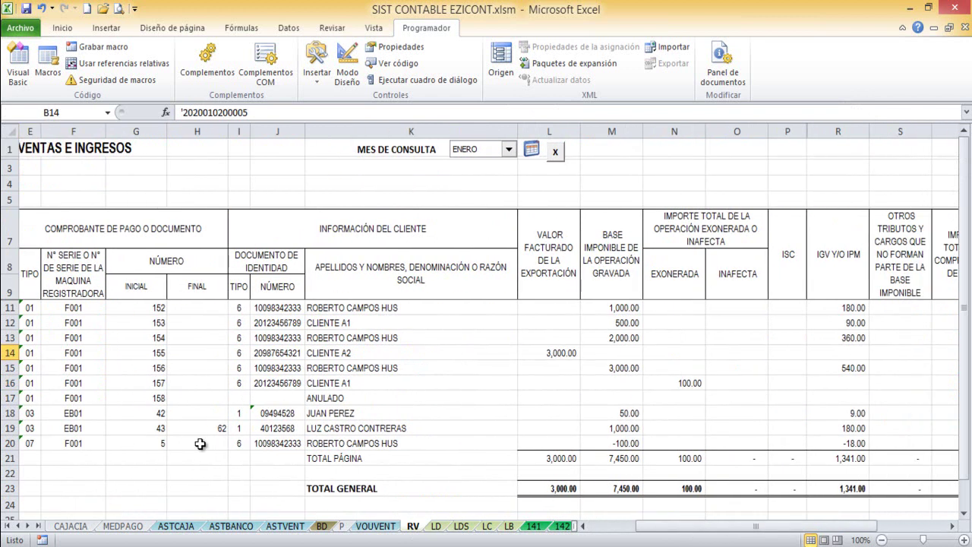
left_click(9, 367)
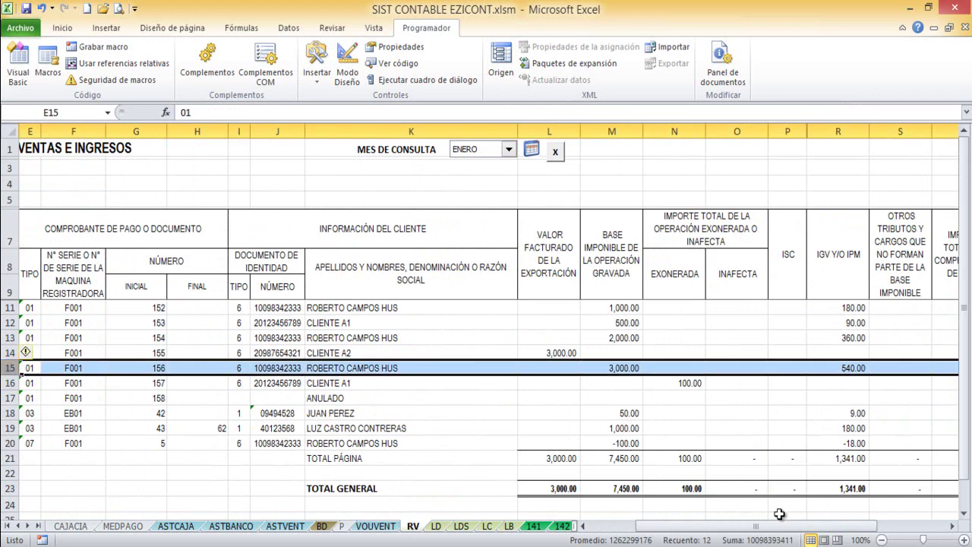
left_click_drag(771, 530, 588, 524)
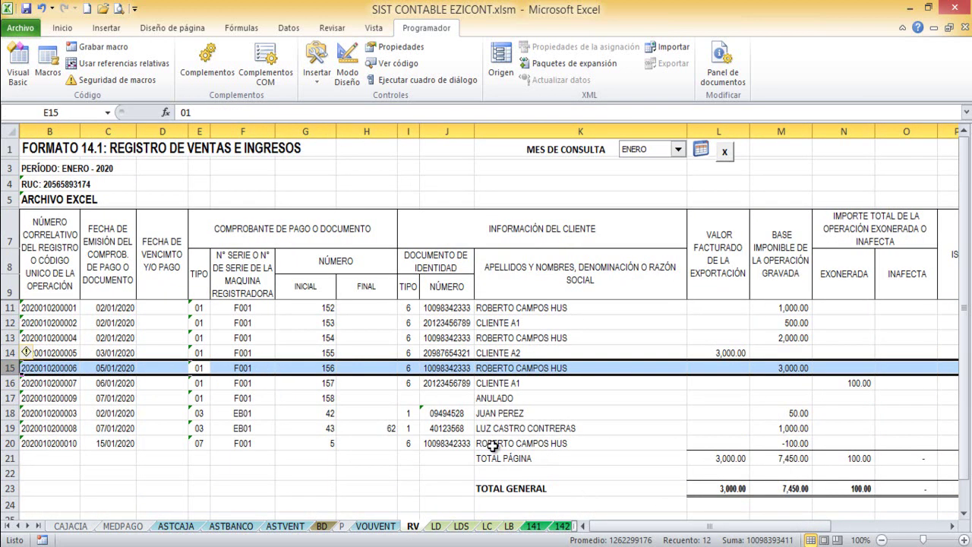
left_click(76, 369)
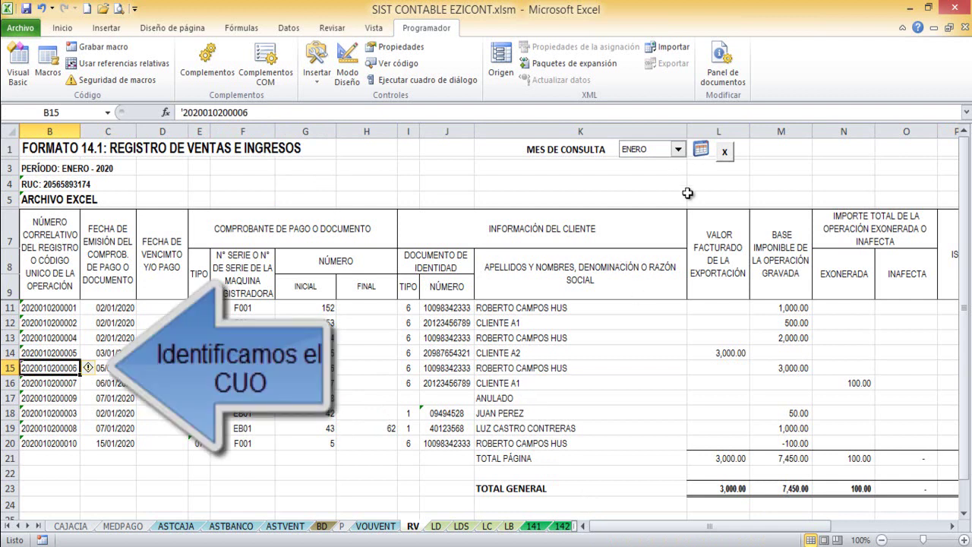
Return to the main menu, open the sales voucher (VOU. VENTAS) and switch it to edit mode.
left_click(700, 149)
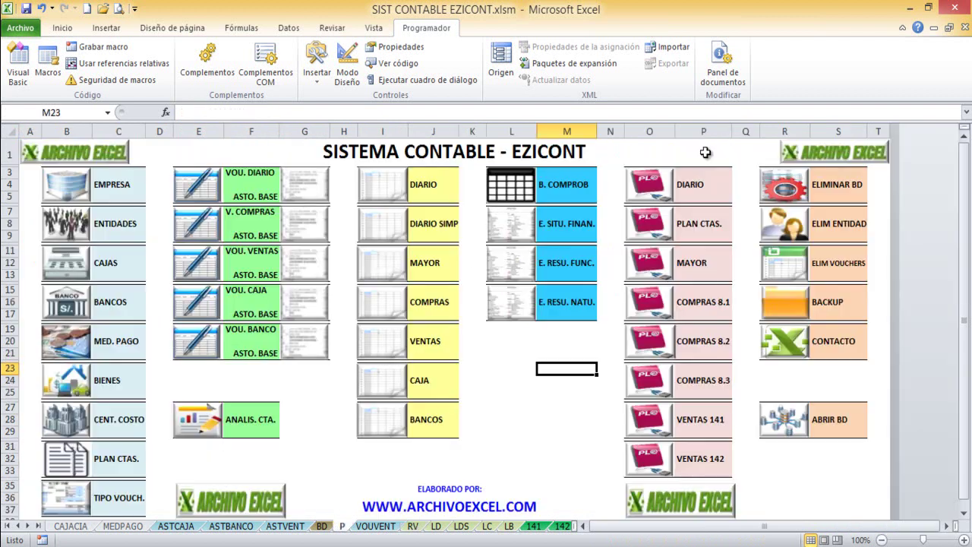
left_click(193, 270)
left_click(274, 367)
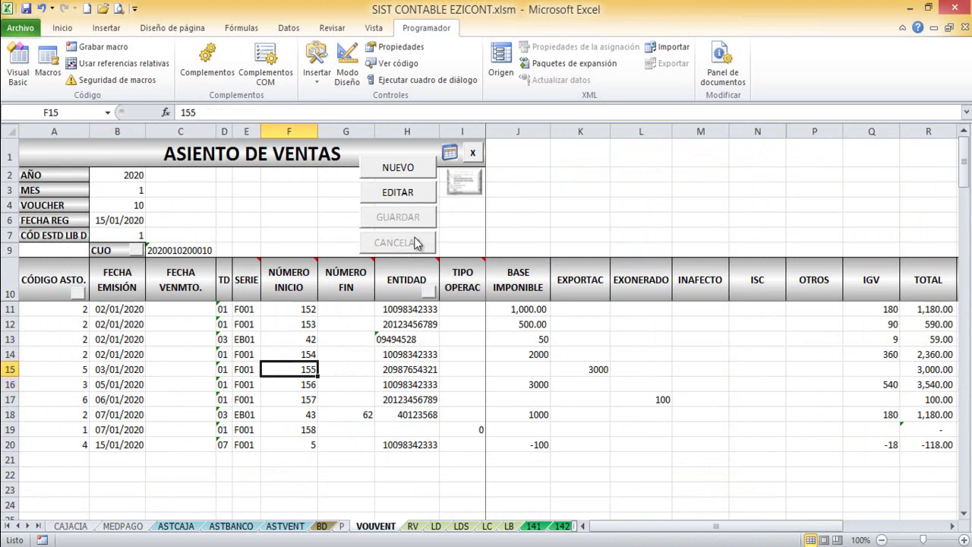
left_click(404, 192)
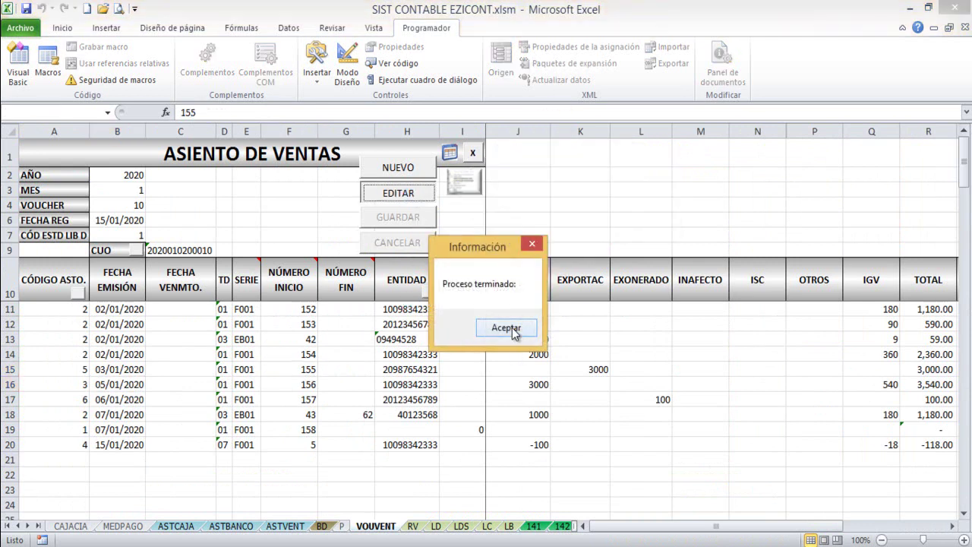
left_click(507, 328)
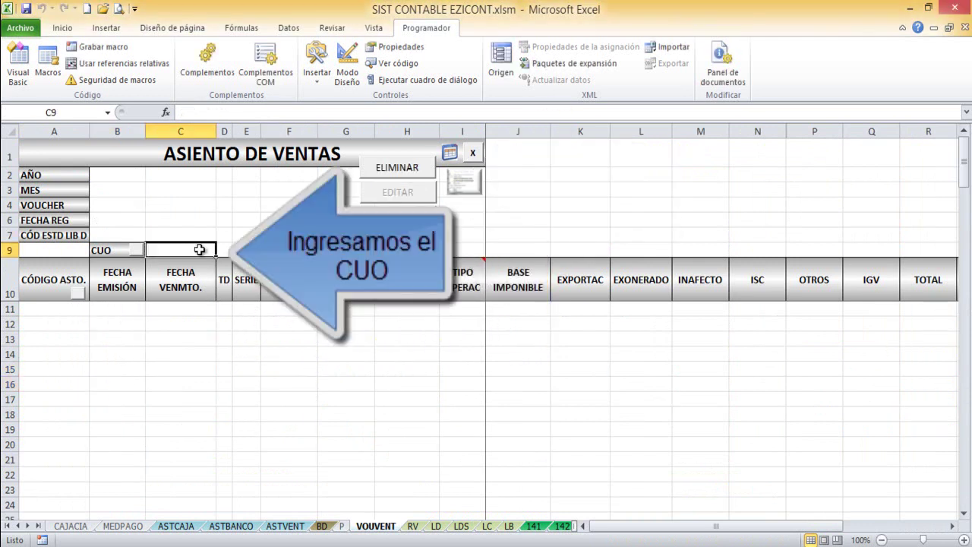
left_click(414, 526)
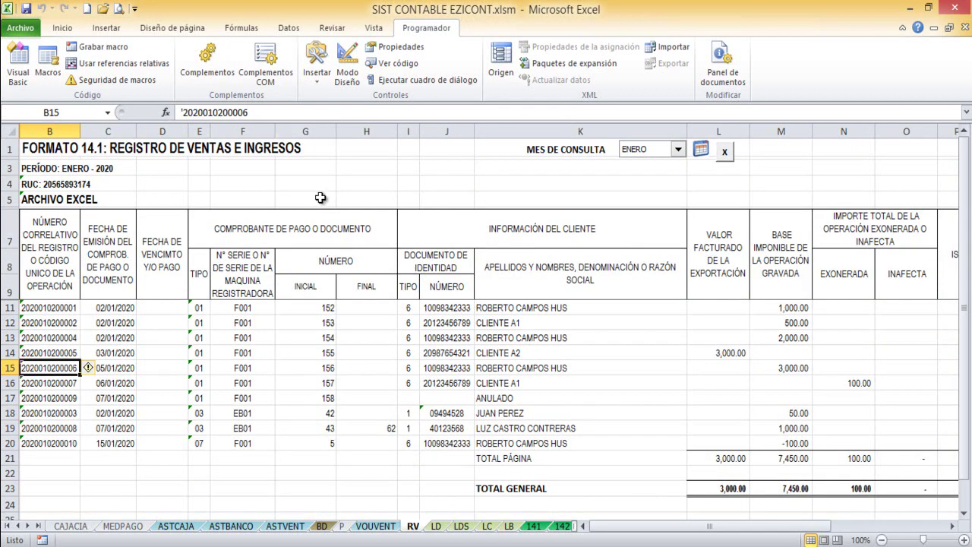
key("ctrl+c")
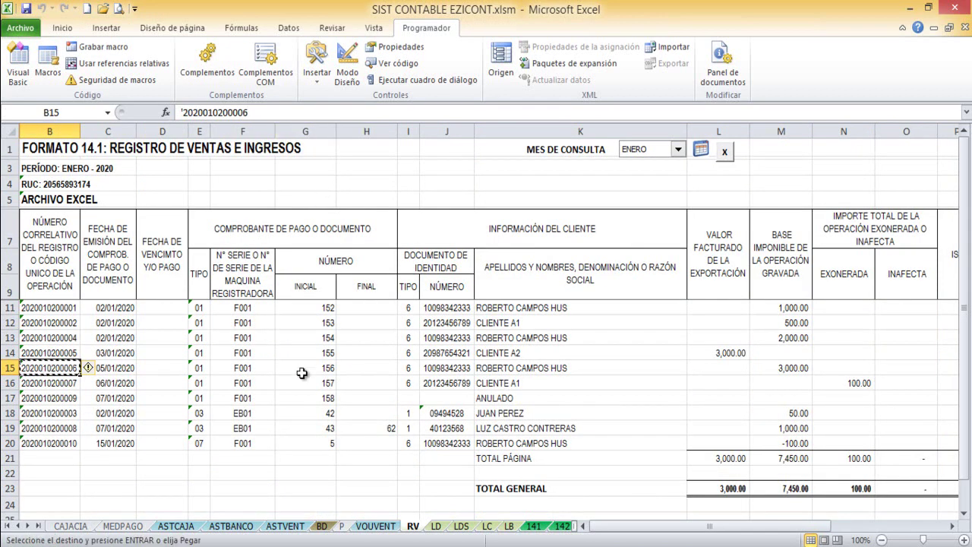
left_click(377, 526)
key("Return")
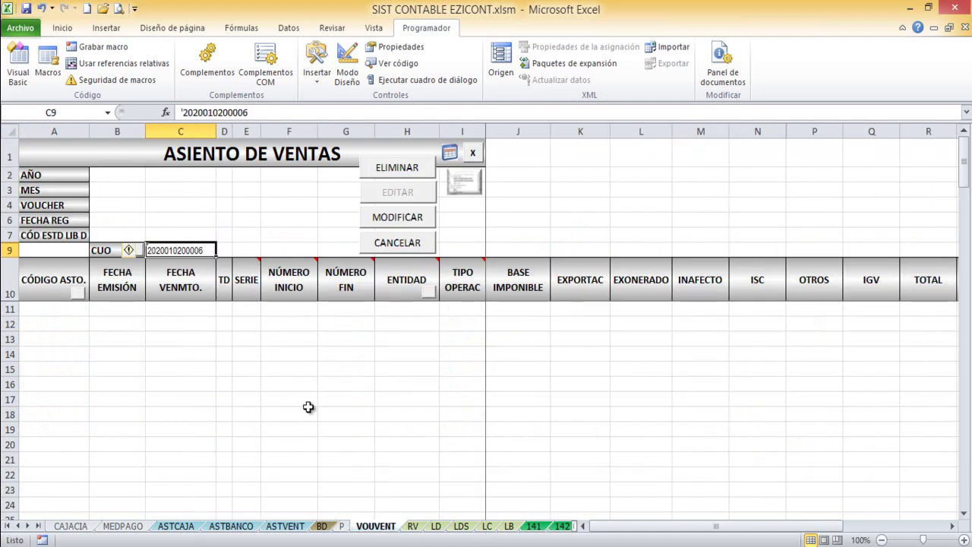
left_click(238, 230)
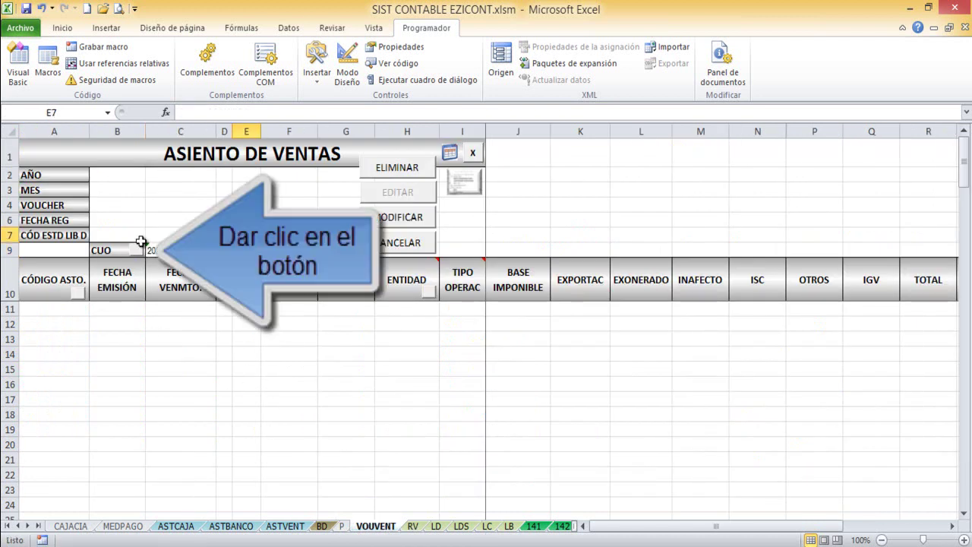
left_click(136, 251)
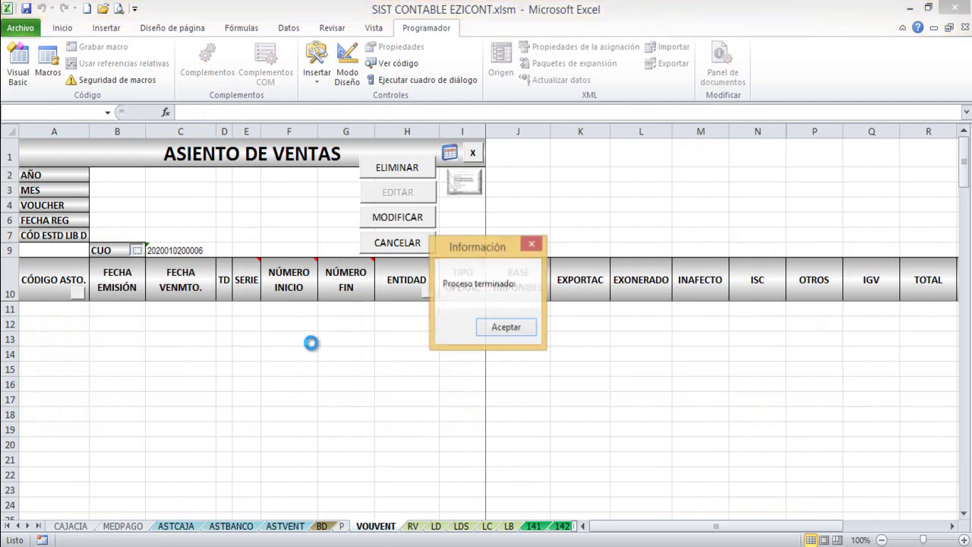
left_click(506, 327)
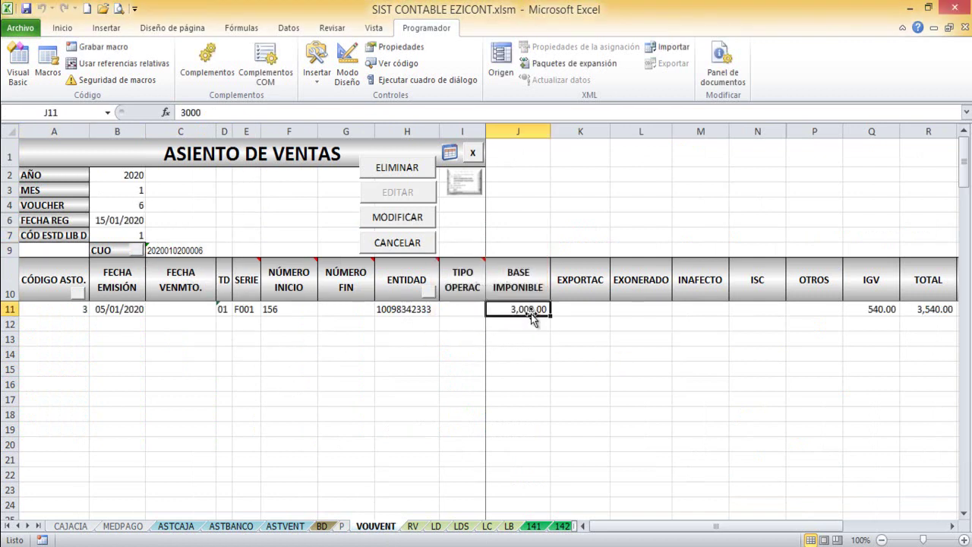
Set the loaded F001 156 record's BASE IMPONIBLE to 2500 and its IGV to 450.
left_click(530, 313)
type("2500")
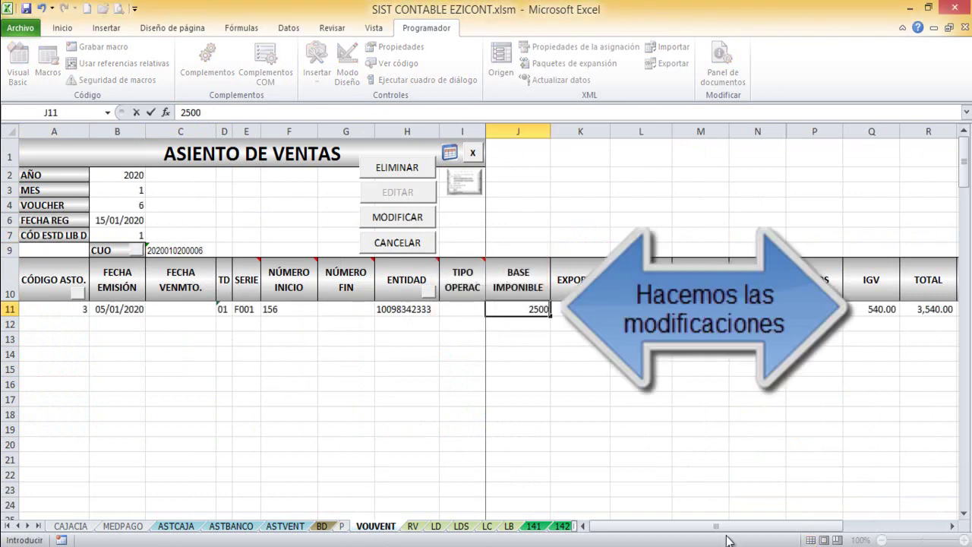
key("Return")
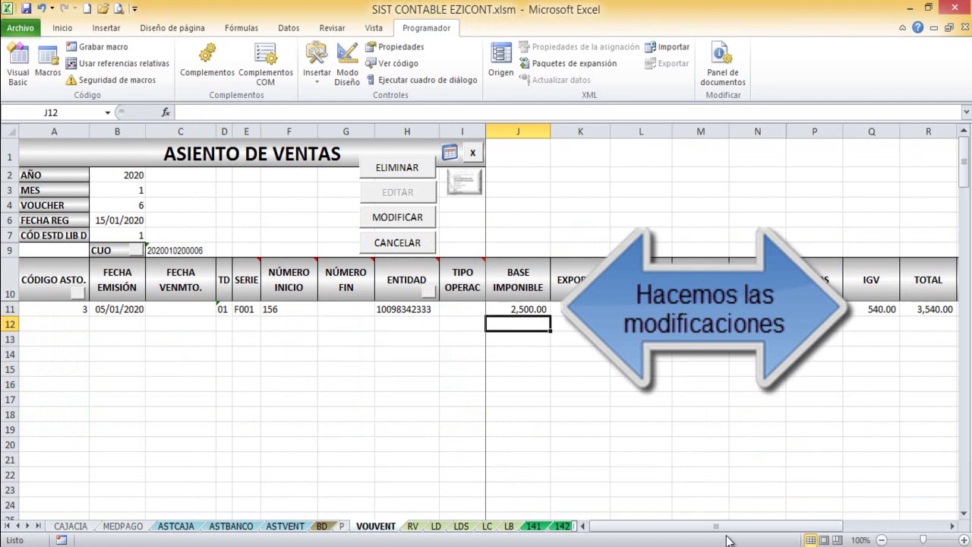
left_click(880, 310)
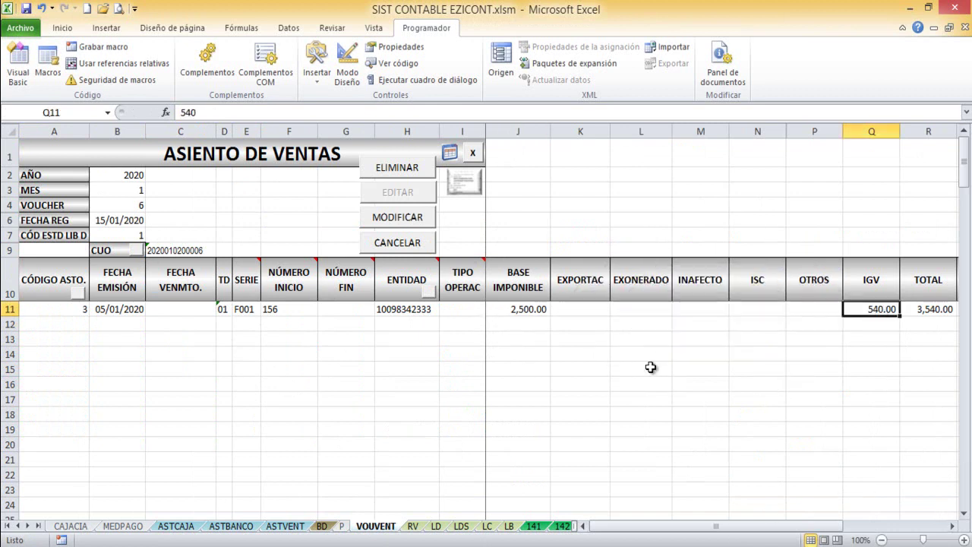
type("450")
key("Return")
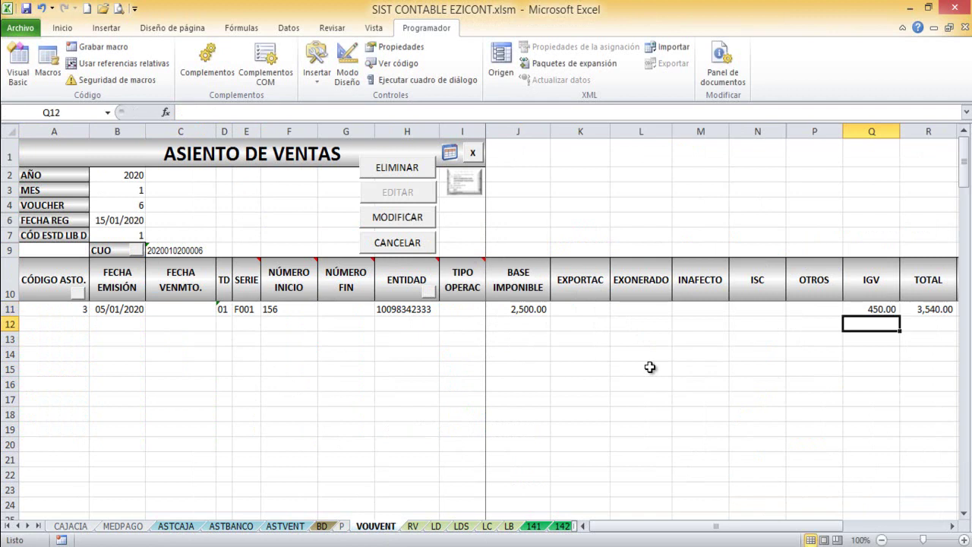
Leave the TOTAL cell as it is and save the voucher changes with MODIFICAR.
left_click(930, 310)
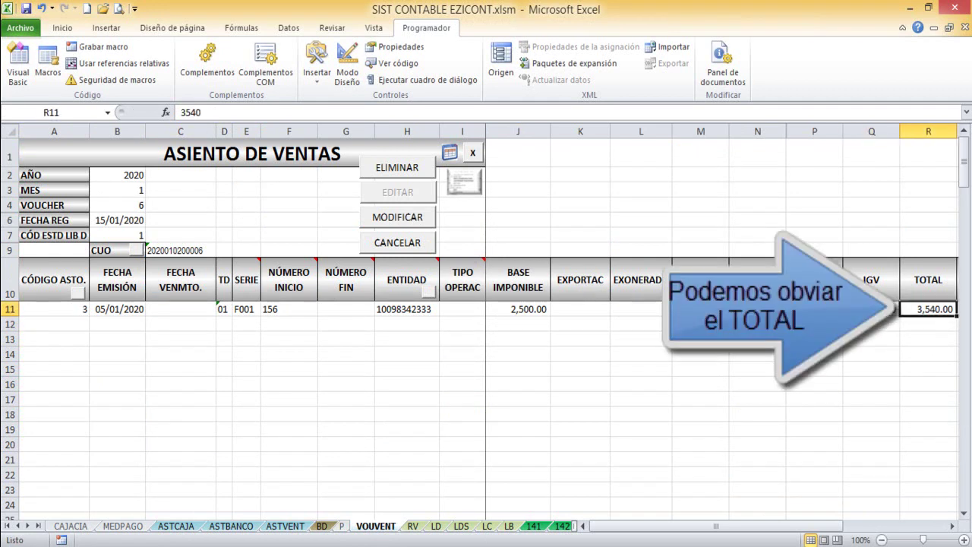
left_click(697, 339)
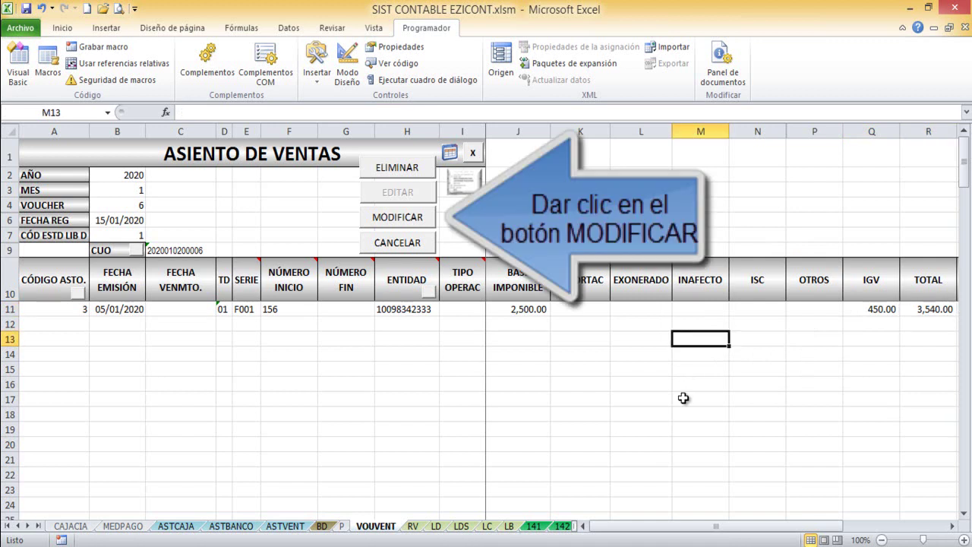
left_click(418, 218)
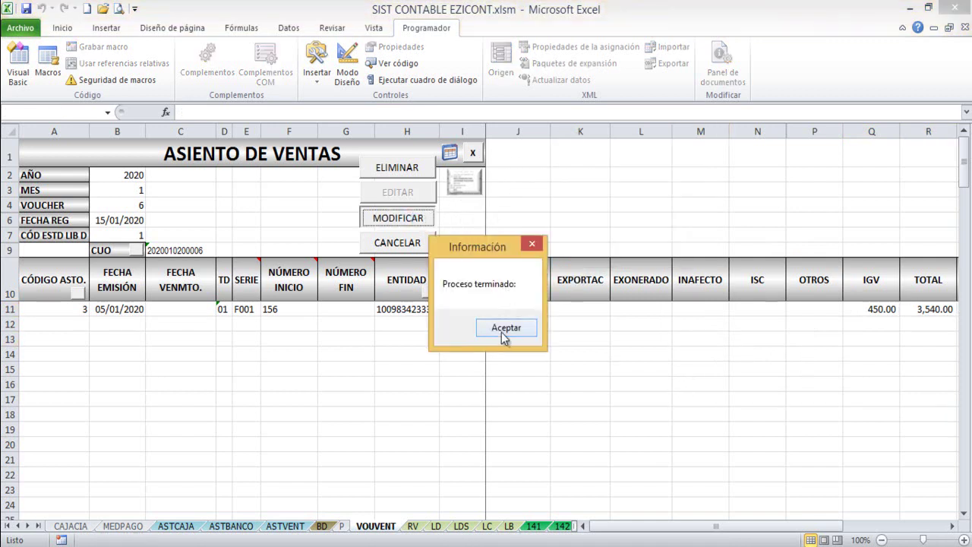
left_click(503, 334)
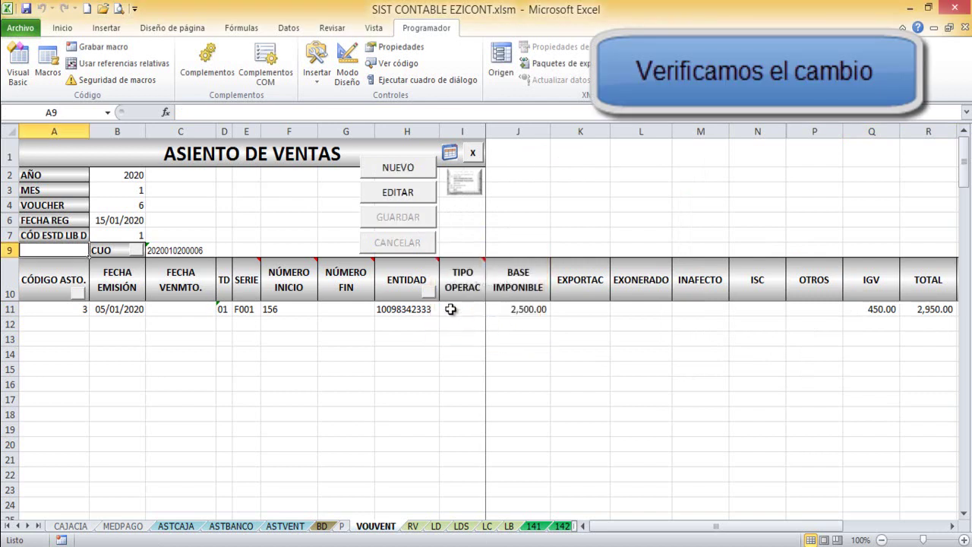
Open the sales register (RV), find the row of document F001 156 and regenerate the register for ENERO.
left_click(412, 525)
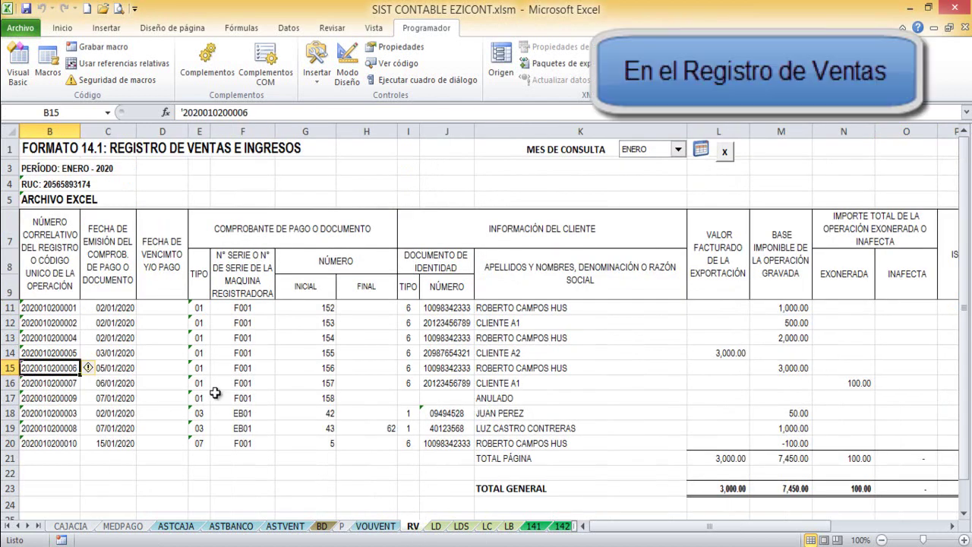
left_click(3, 368)
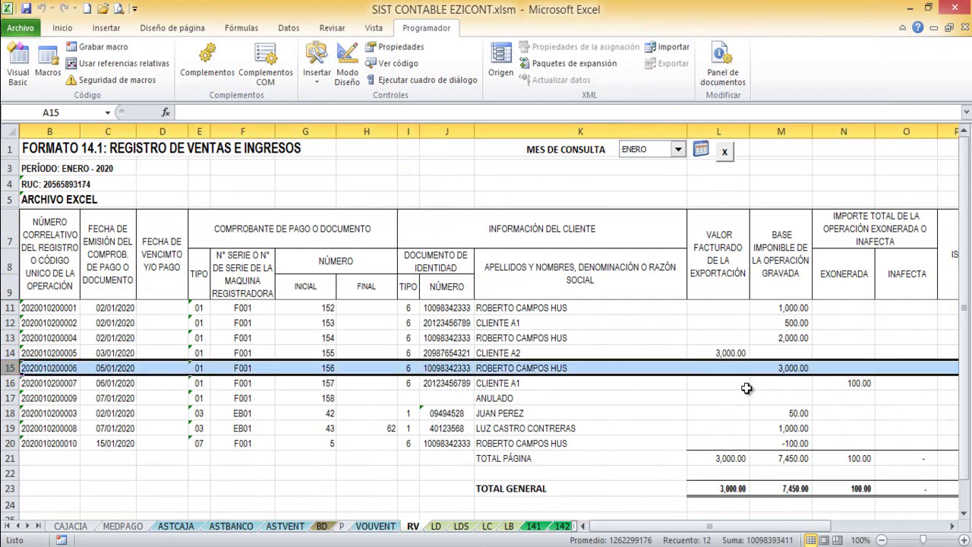
left_click(677, 149)
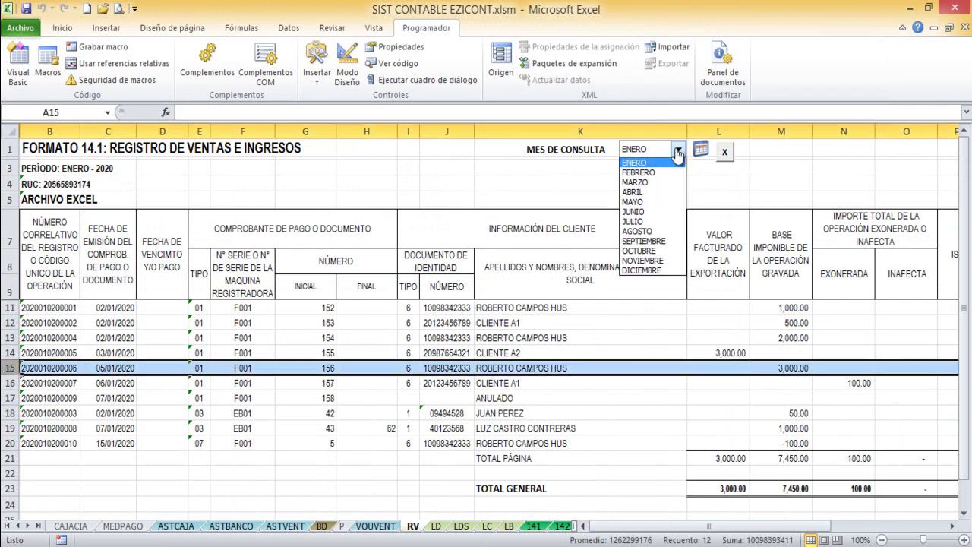
left_click(664, 163)
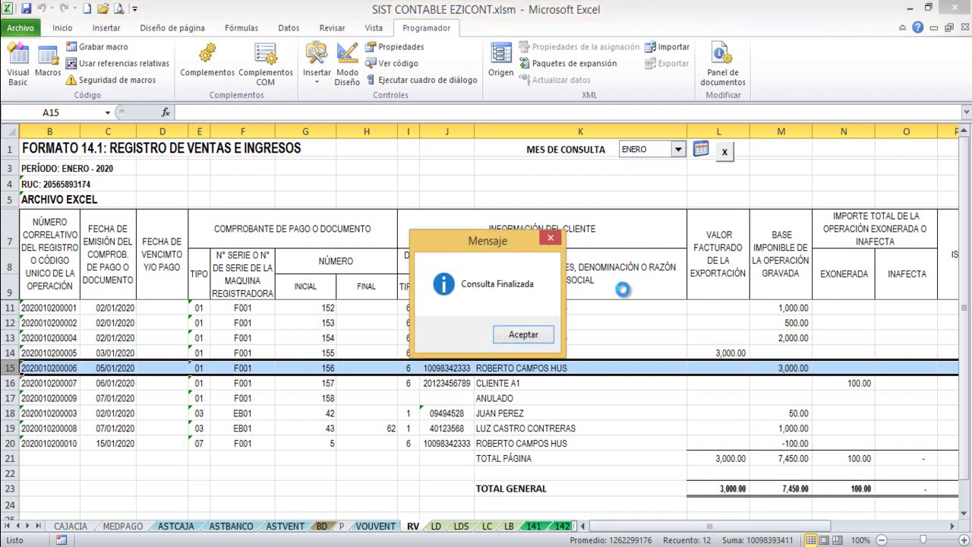
left_click(523, 335)
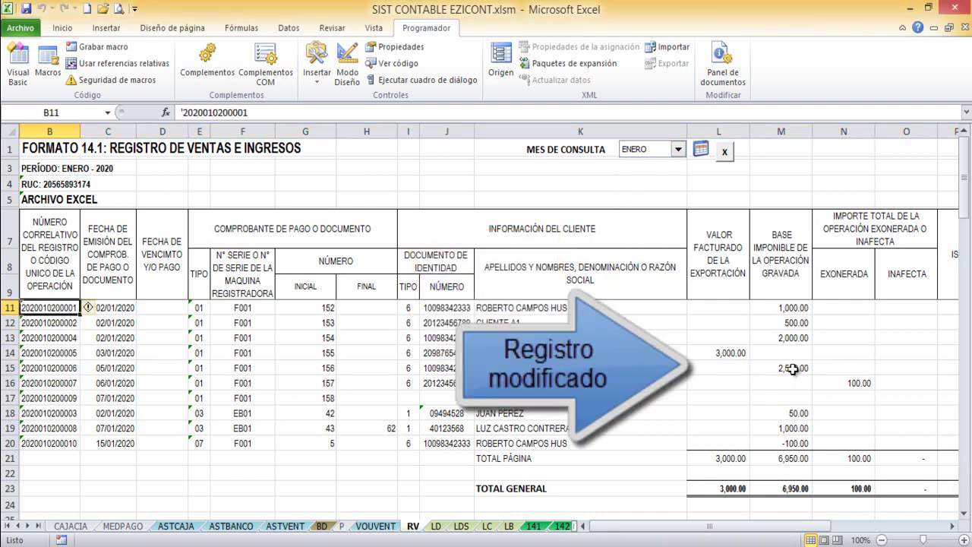
Check the taxable base, IGV and total amount of document F001 156 in the sales register.
left_click(791, 368)
left_click_drag(790, 526, 859, 529)
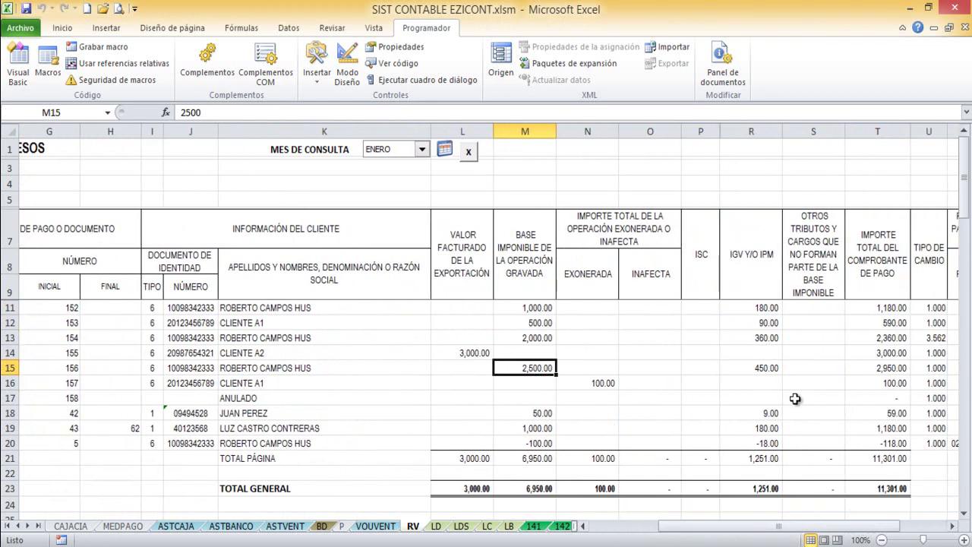
left_click(768, 365)
left_click(894, 365)
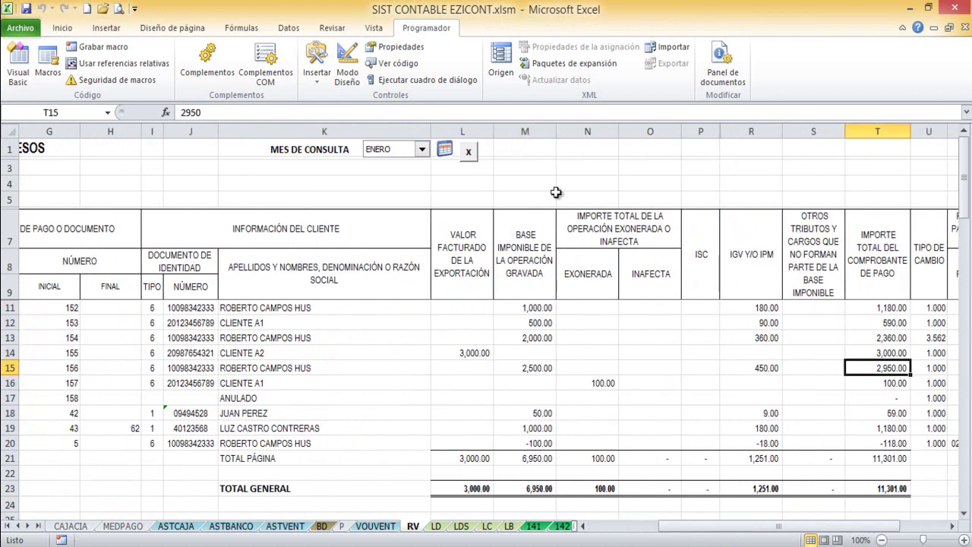
Return to the main menu, open the journal (Libro Diario) and inspect the debit and credit amounts of the F001 156 entry.
left_click(444, 150)
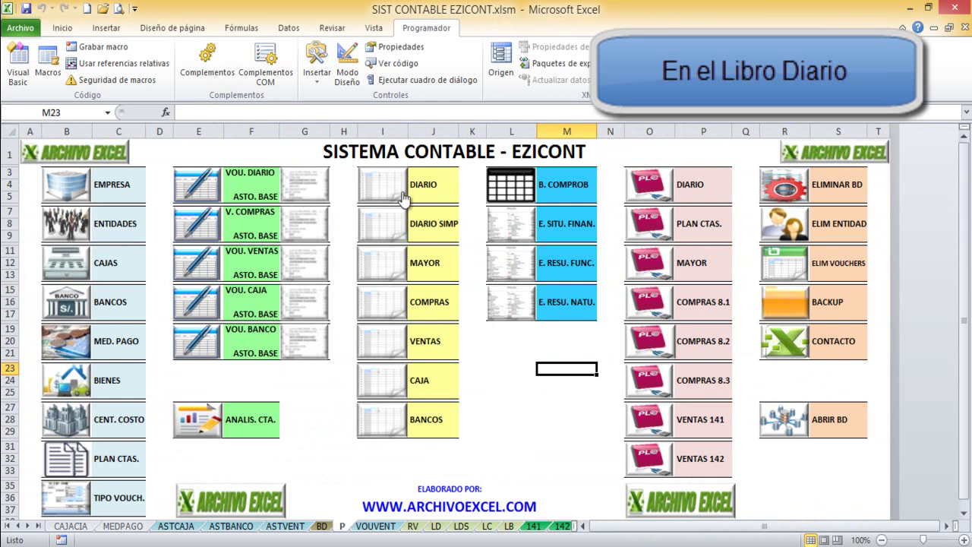
left_click(403, 198)
scroll(657, 347, "down", 1)
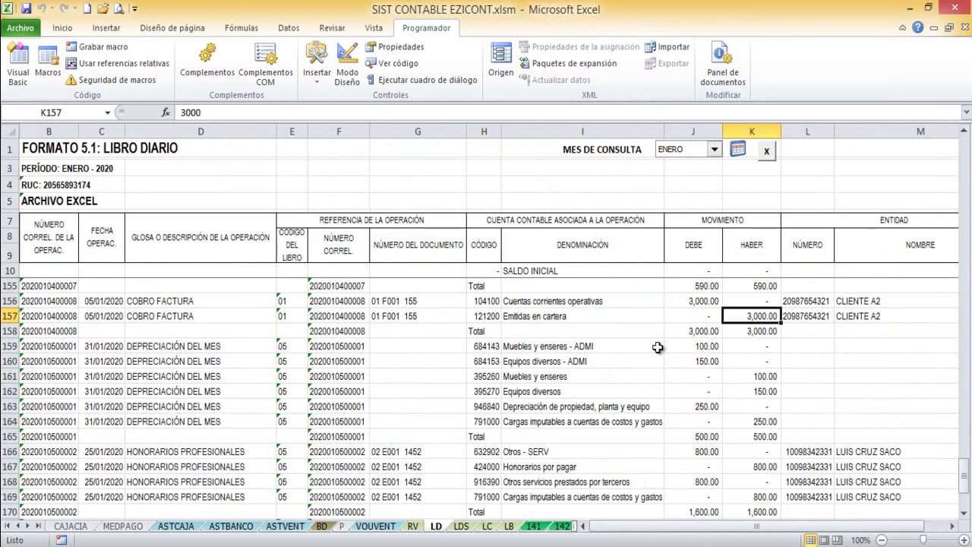
scroll(657, 347, "down", 4)
scroll(658, 347, "up", 16)
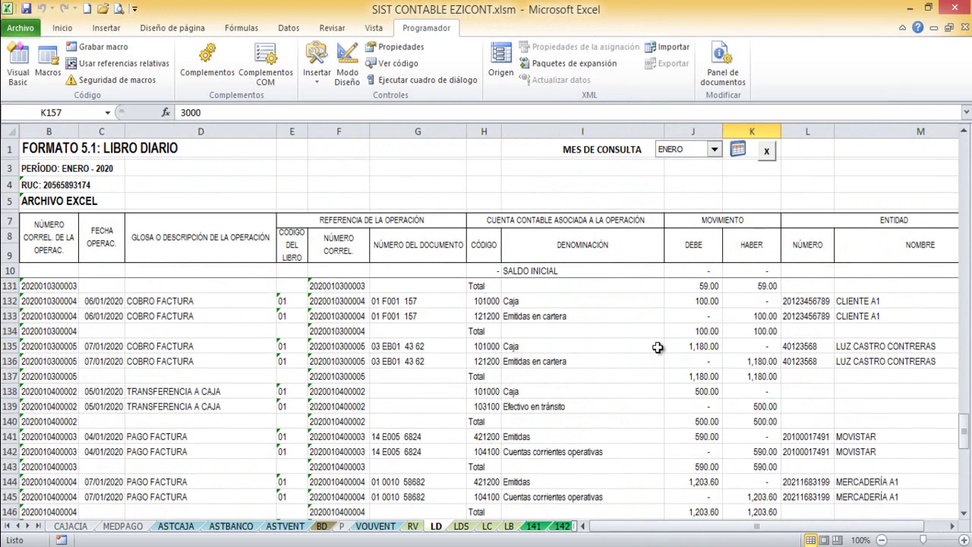
scroll(657, 347, "up", 4)
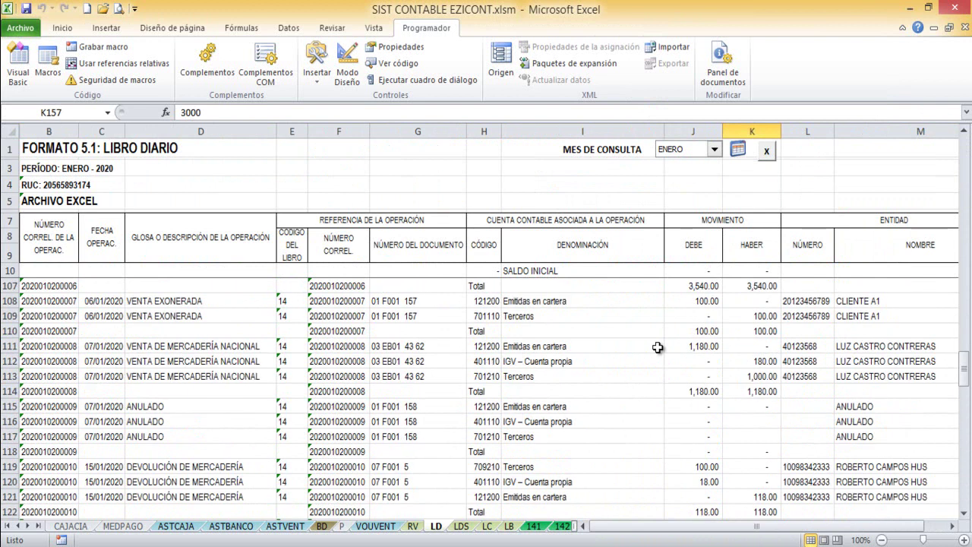
scroll(658, 347, "up", 1)
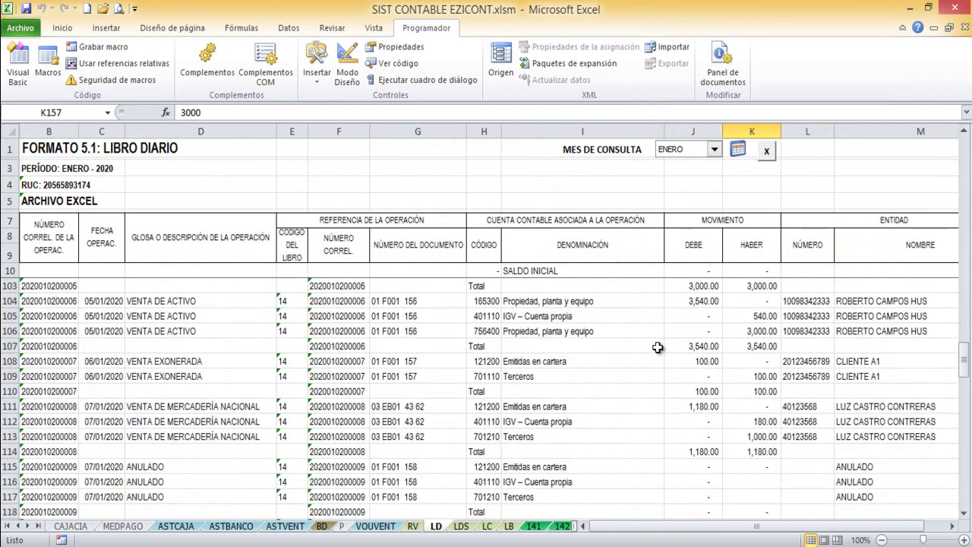
scroll(657, 347, "up", 1)
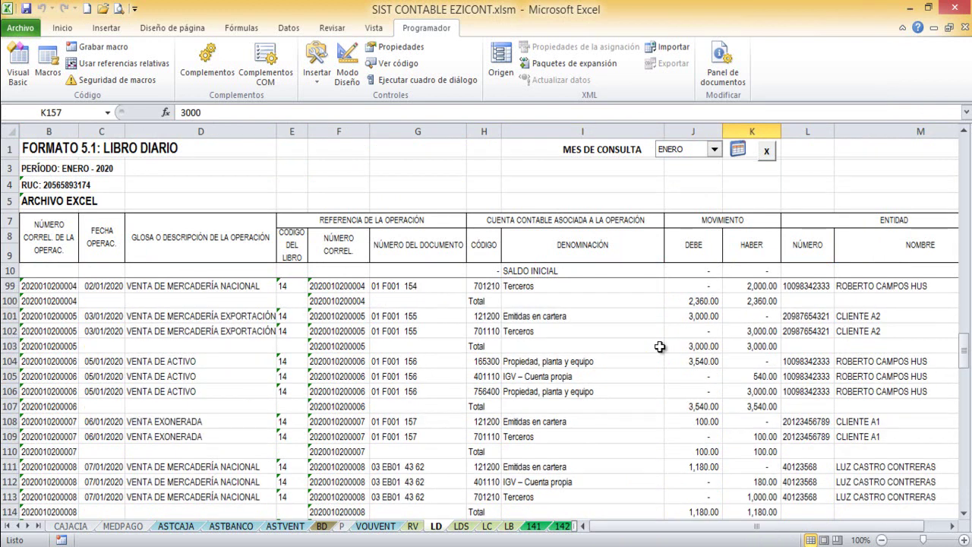
left_click(756, 389)
left_click(716, 364)
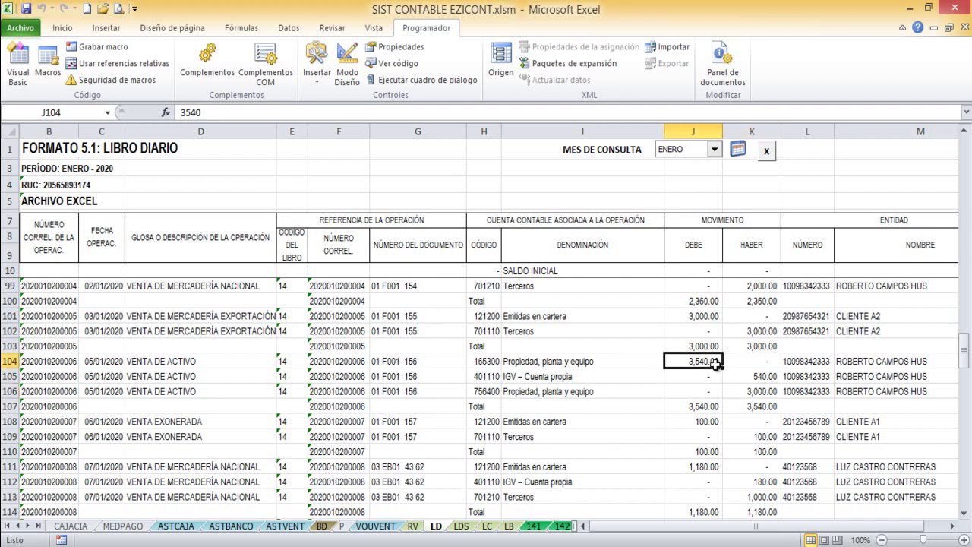
left_click(748, 377)
Regenerate the journal (Libro Diario) for ENERO.
left_click(714, 149)
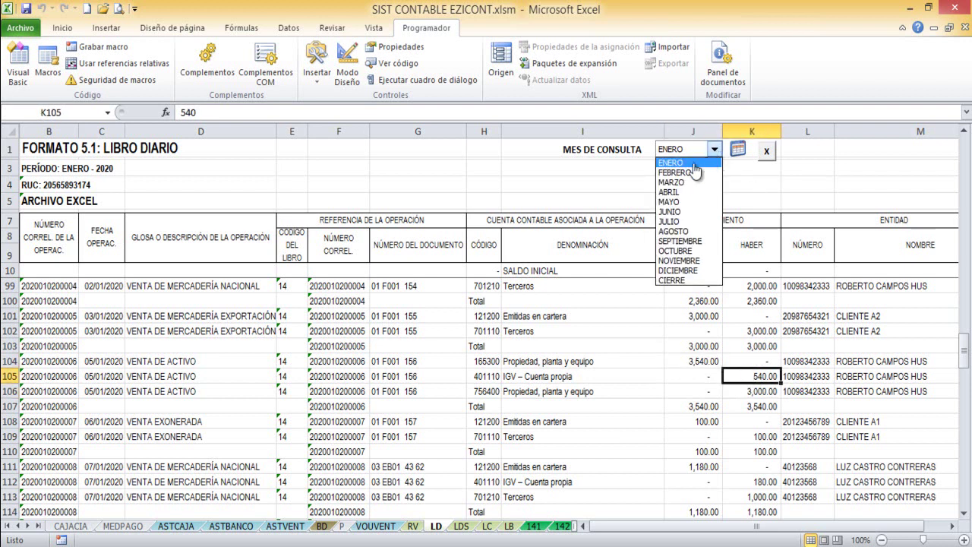
left_click(691, 162)
left_click(501, 329)
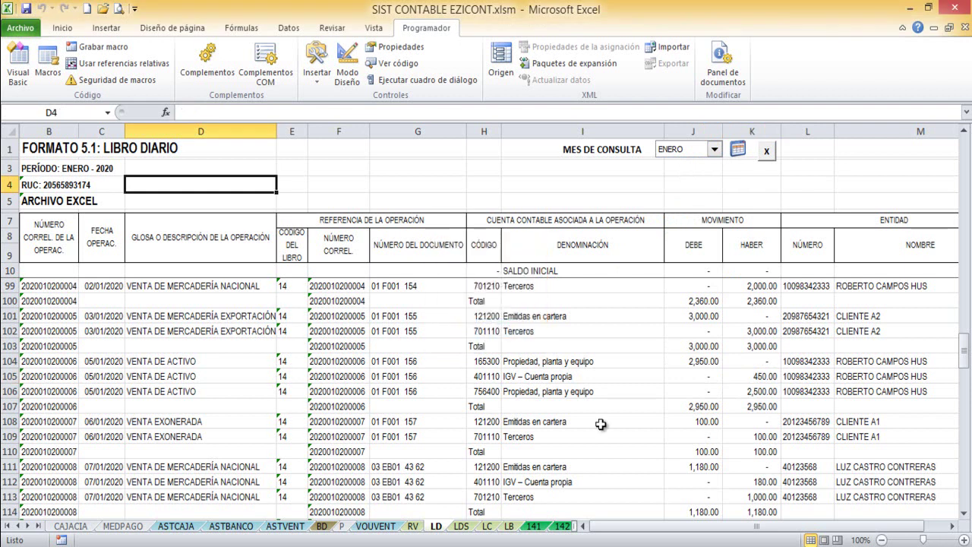
Check the updated asset sale, IGV and receivable amounts of the F001 156 entry in the journal.
left_click(748, 391)
left_click(753, 377)
left_click(698, 363)
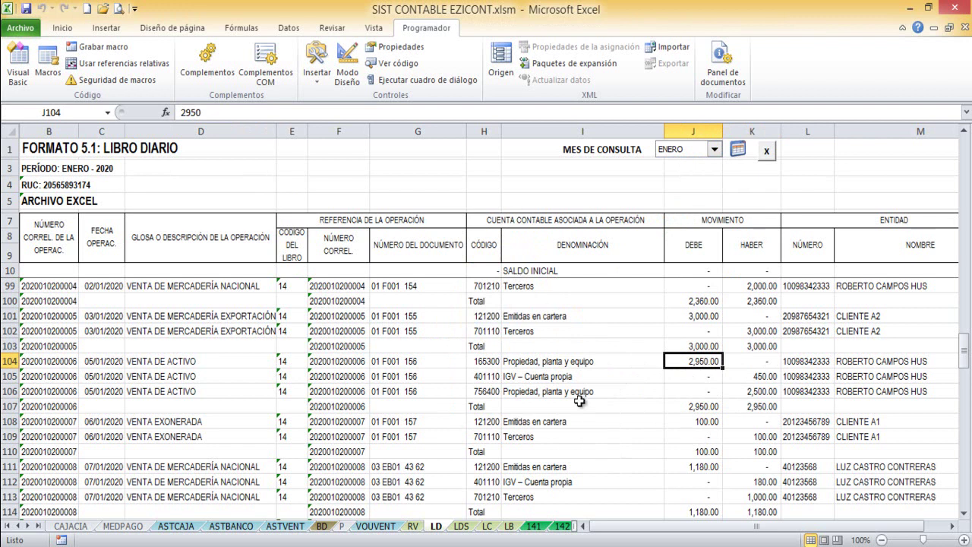
Put the sales voucher form (VOUVENT) in edit mode and copy the CUO of document F001 156 from the sales register.
left_click(375, 525)
left_click(408, 393)
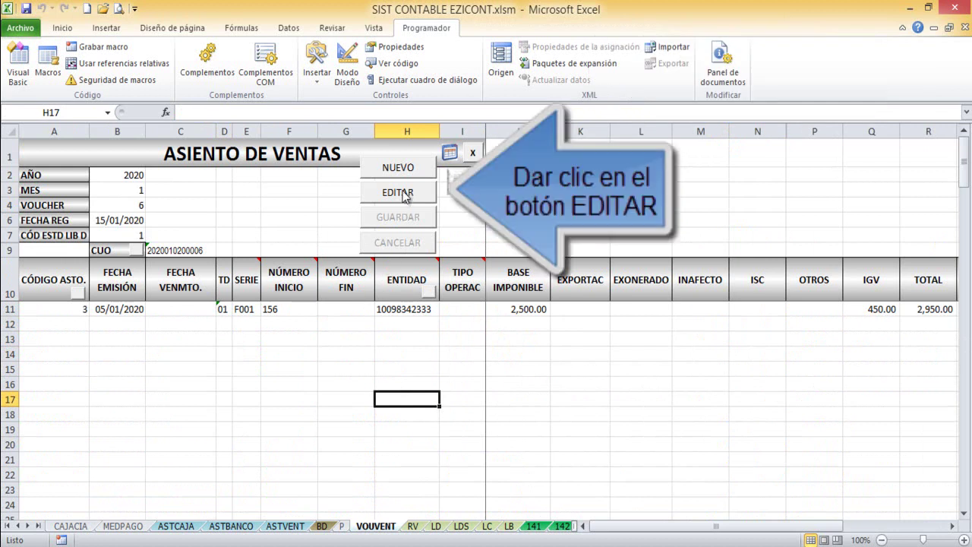
left_click(404, 194)
left_click(504, 328)
left_click(413, 525)
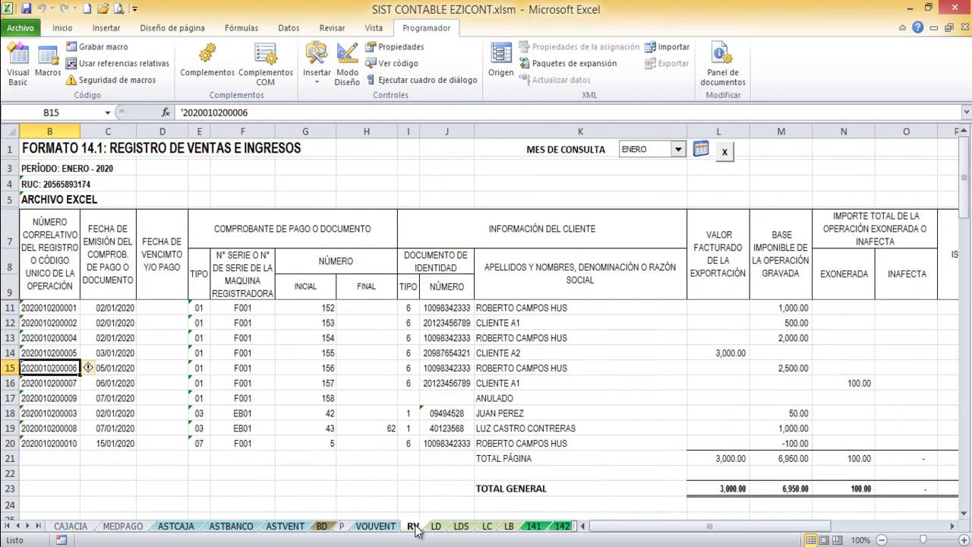
key("ctrl+c")
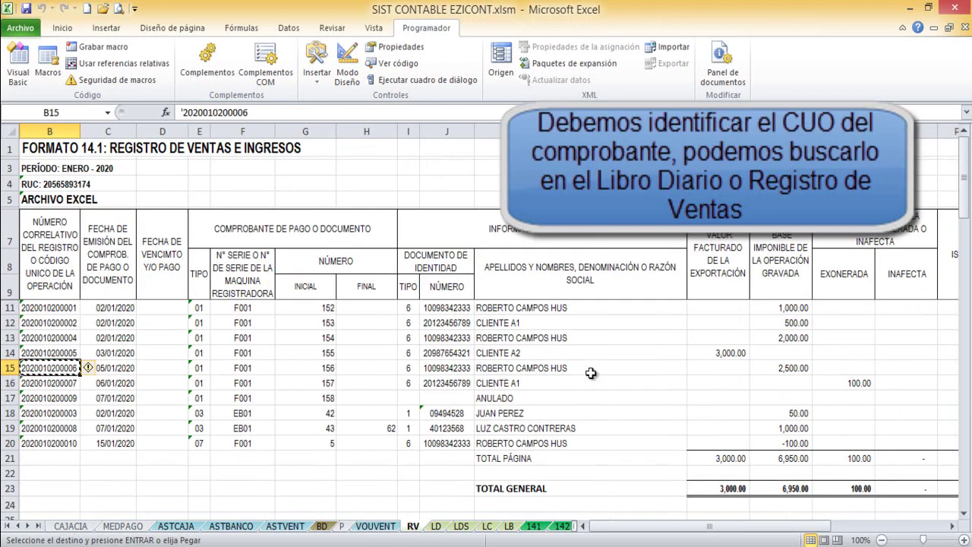
Paste the copied CUO into the sales voucher form's CUO field and load the F001 156 voucher.
left_click(375, 526)
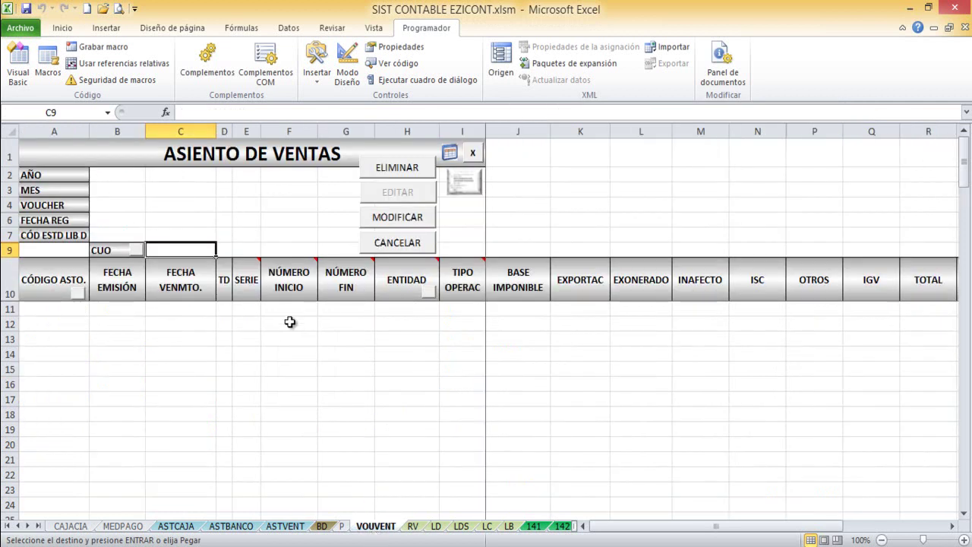
key("ctrl+v")
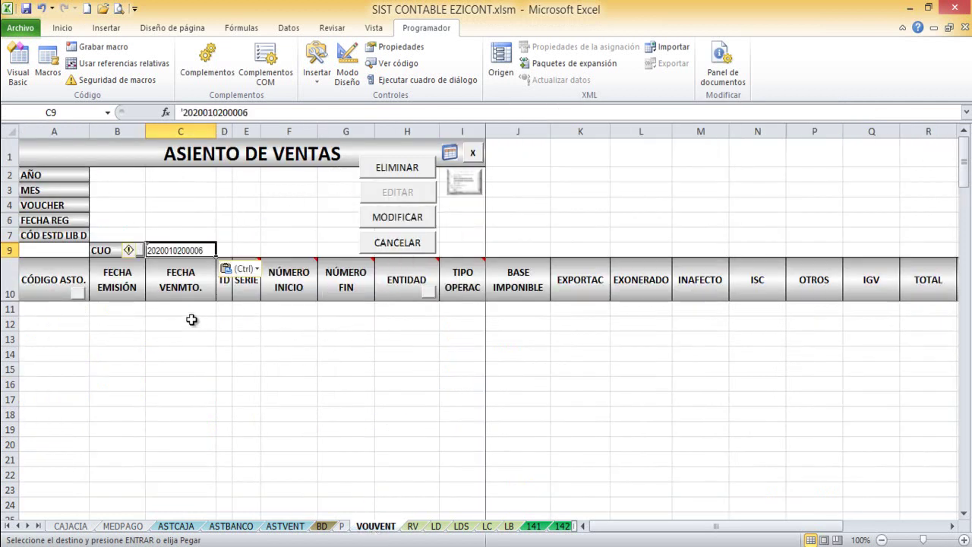
left_click(250, 231)
left_click(145, 250)
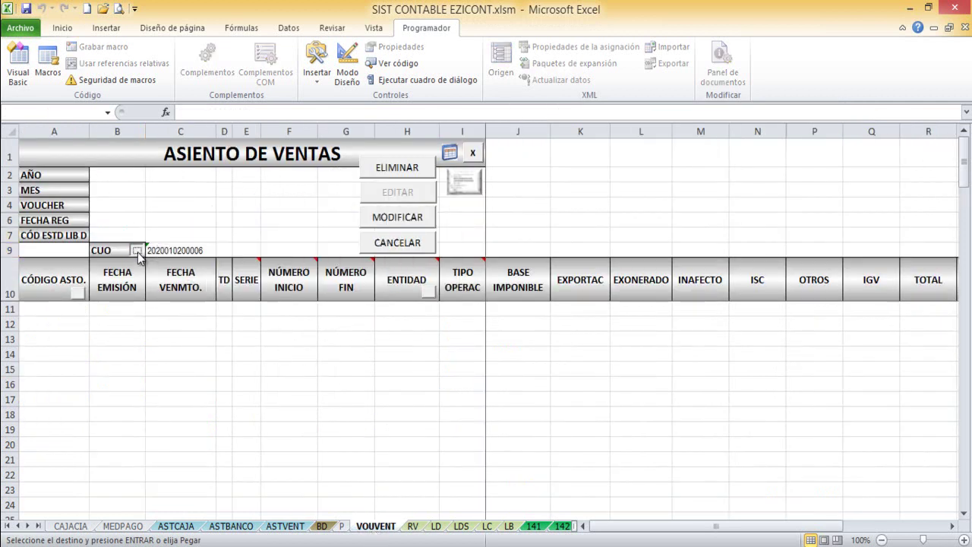
left_click(499, 333)
left_click(309, 358)
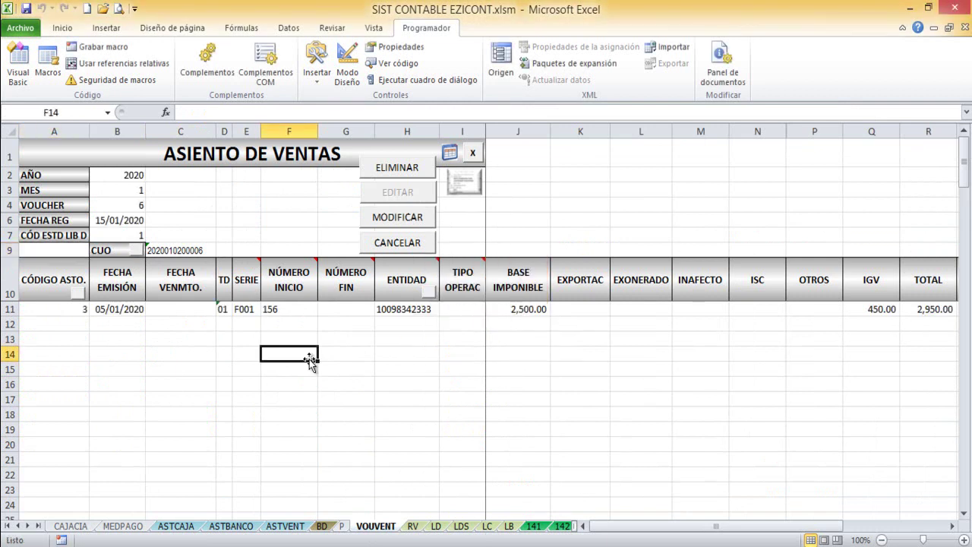
Delete the loaded F001 156 sales voucher.
left_click(419, 173)
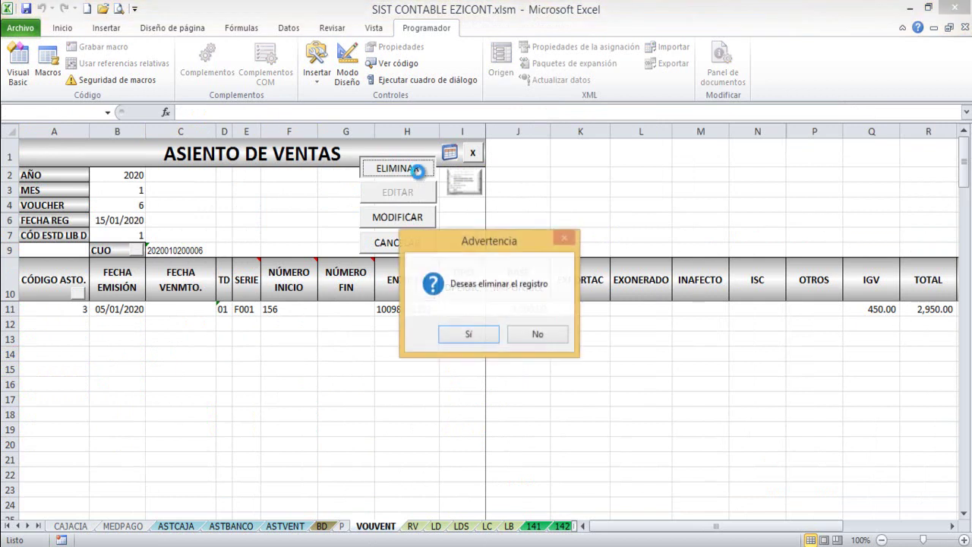
left_click(473, 332)
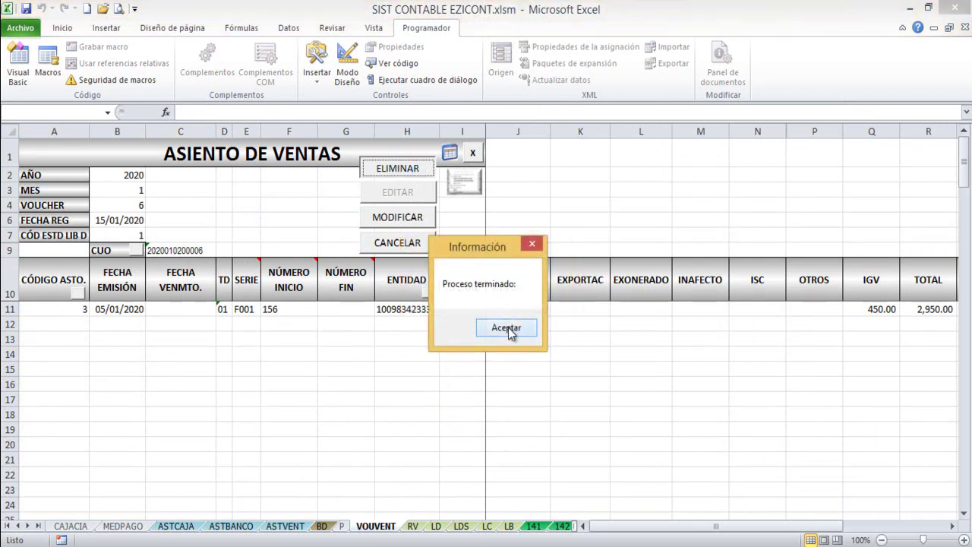
left_click(507, 327)
left_click(460, 396)
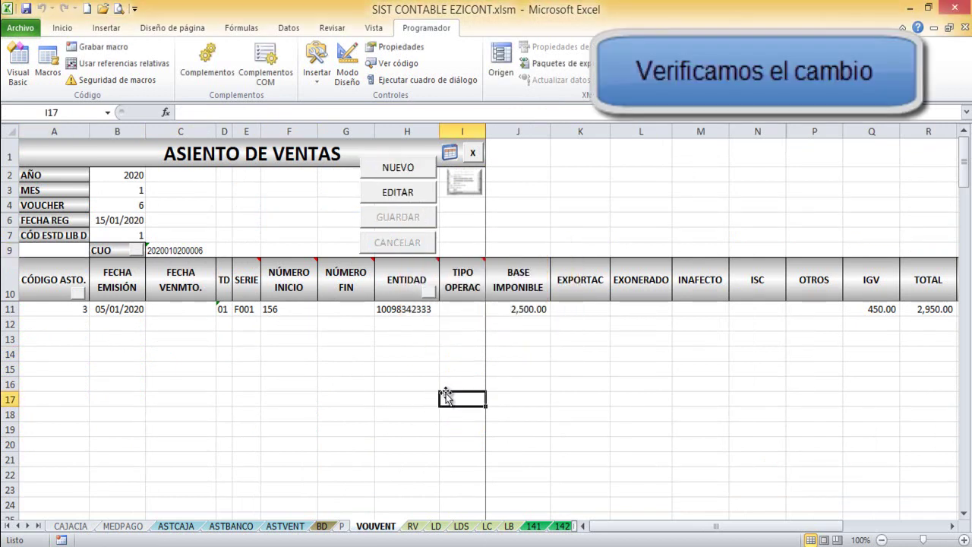
Locate the F001 156 row in the sales register and regenerate the register for ENERO to check the deletion.
left_click(415, 528)
left_click(6, 367)
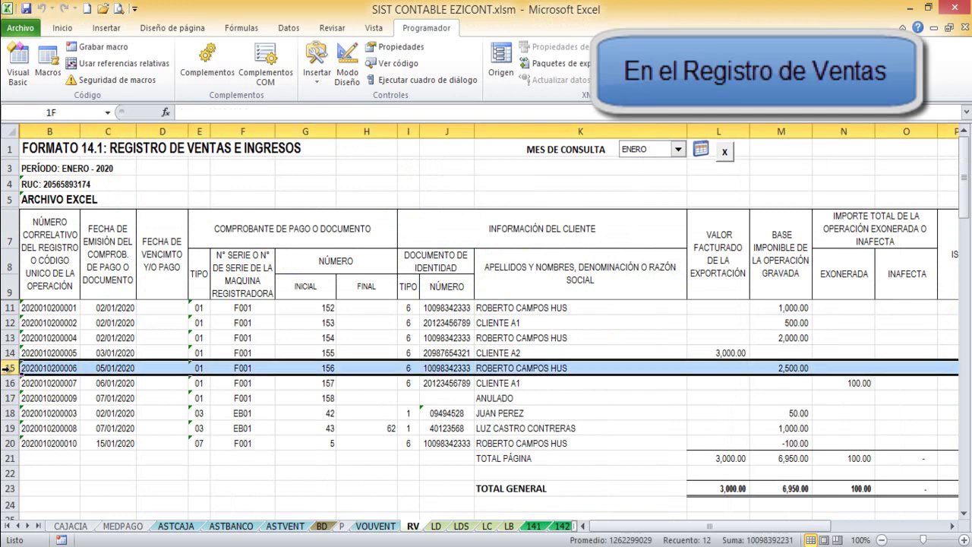
left_click(679, 150)
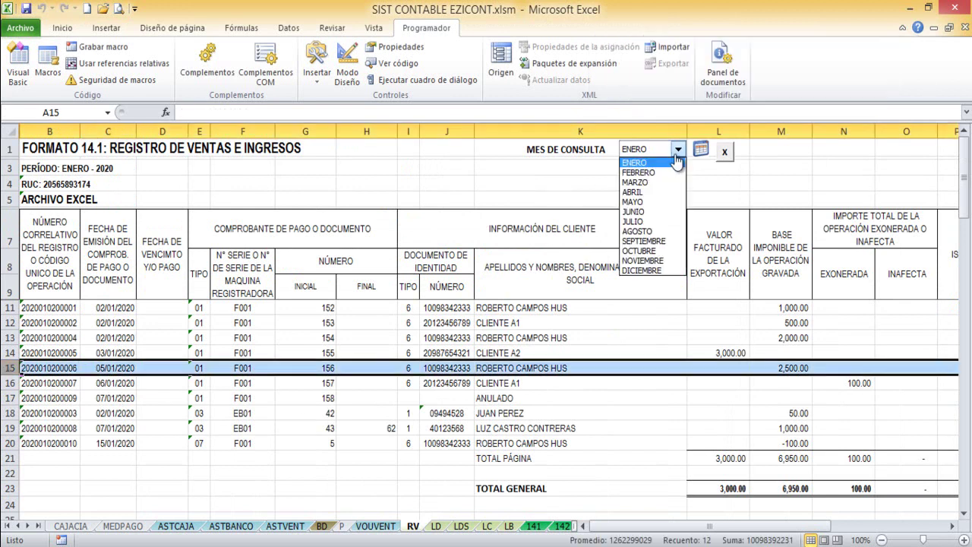
left_click(652, 163)
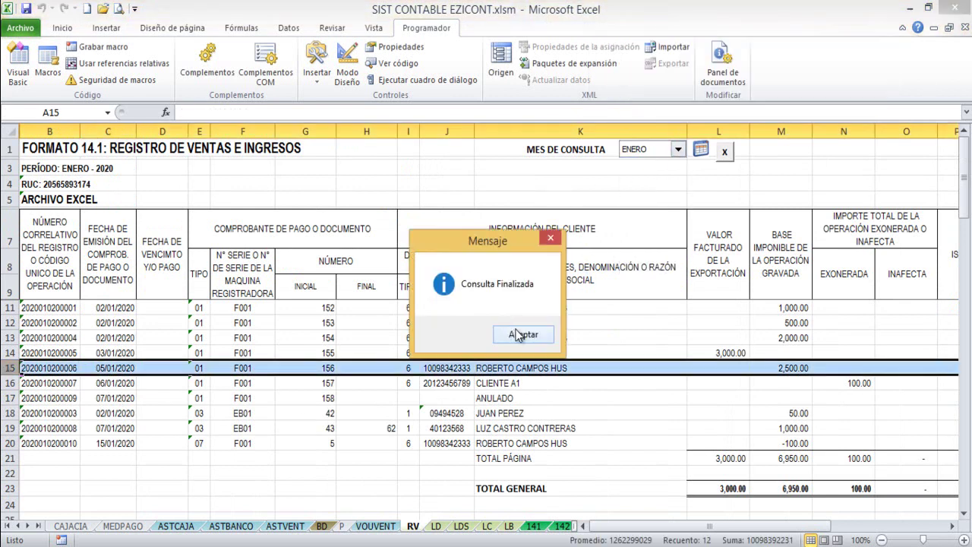
left_click(518, 337)
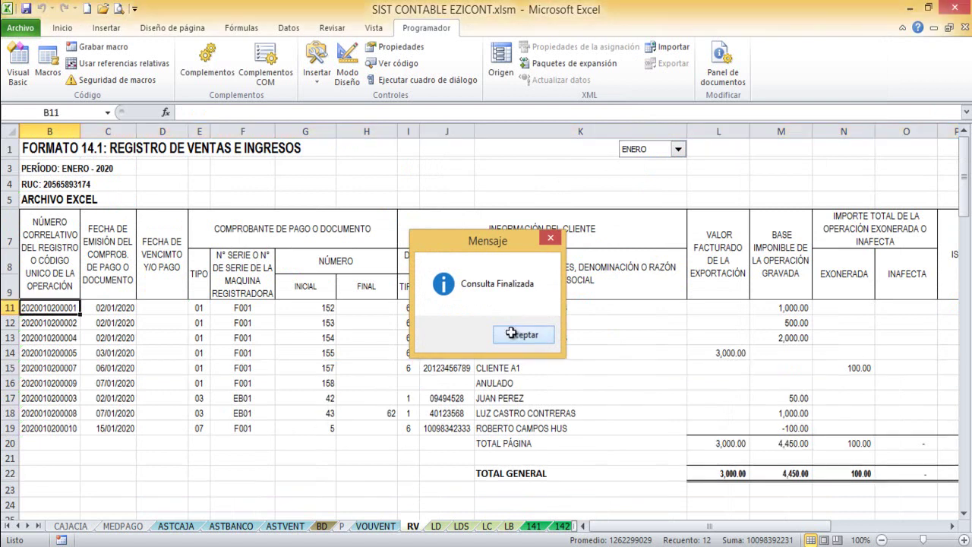
left_click(582, 367)
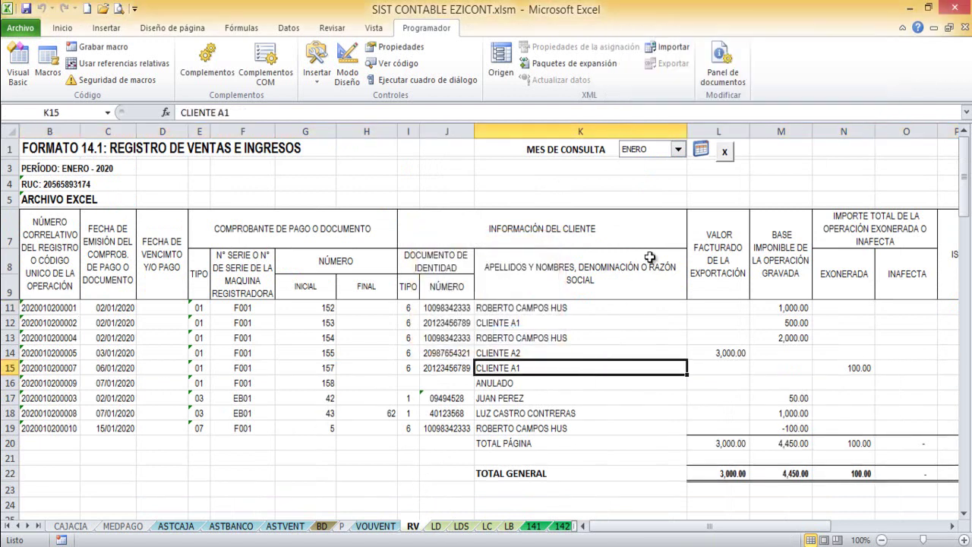
Return to the main menu, open the journal (Libro Diario) and select the debit and credit amounts of the F001 156 entry.
left_click(699, 153)
left_click(372, 192)
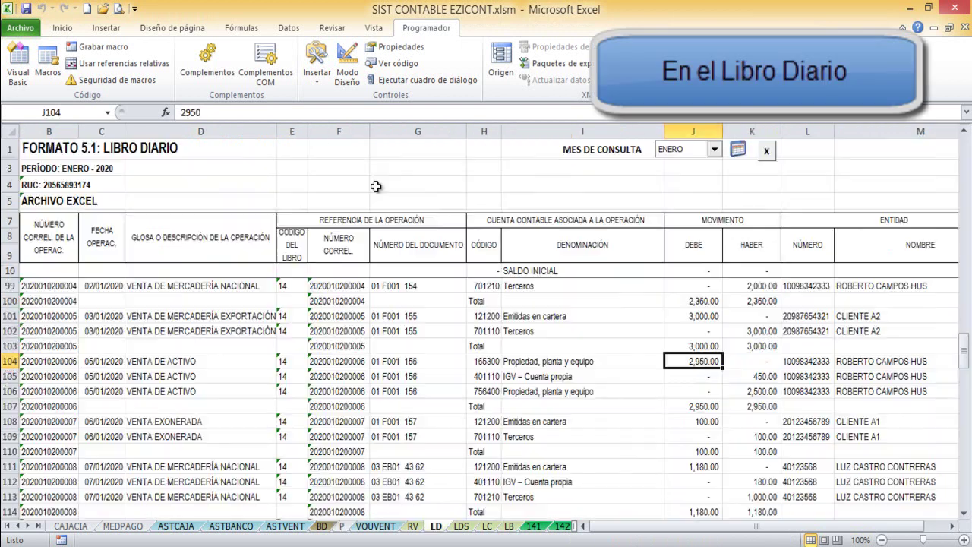
left_click_drag(699, 361, 740, 387)
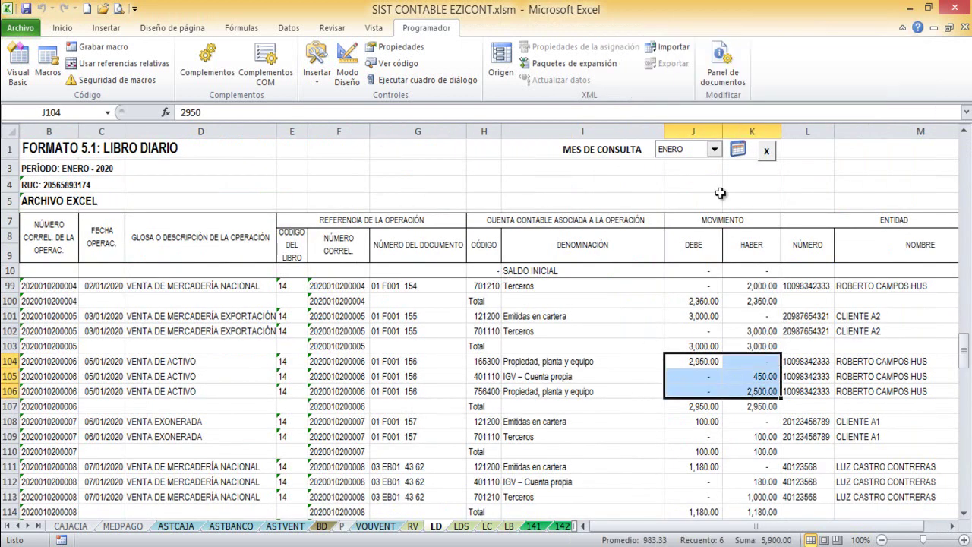
Regenerate the journal for ENERO and examine the entries following F001 155 to check the deletion of F001 156.
left_click(714, 150)
left_click(687, 162)
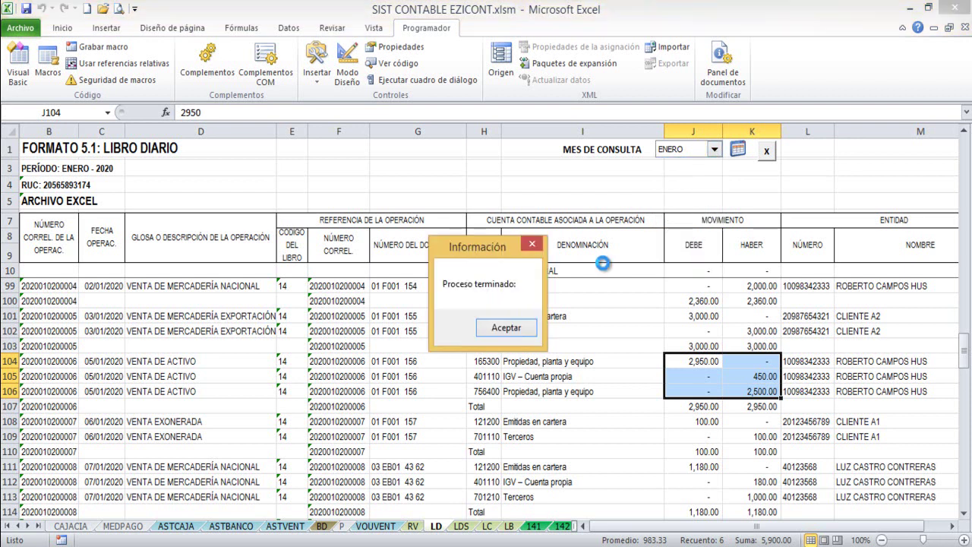
left_click(499, 328)
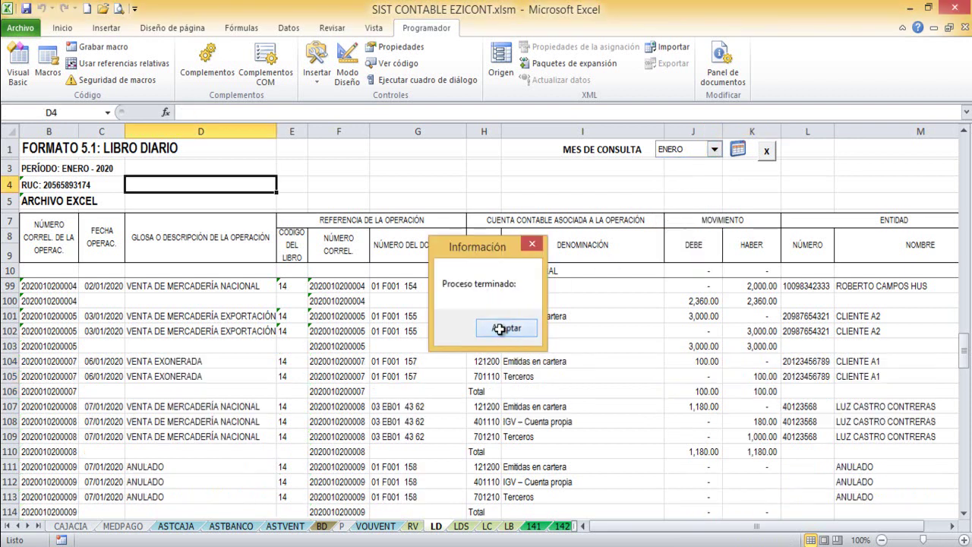
left_click(718, 348)
scroll(737, 353, "down", 3)
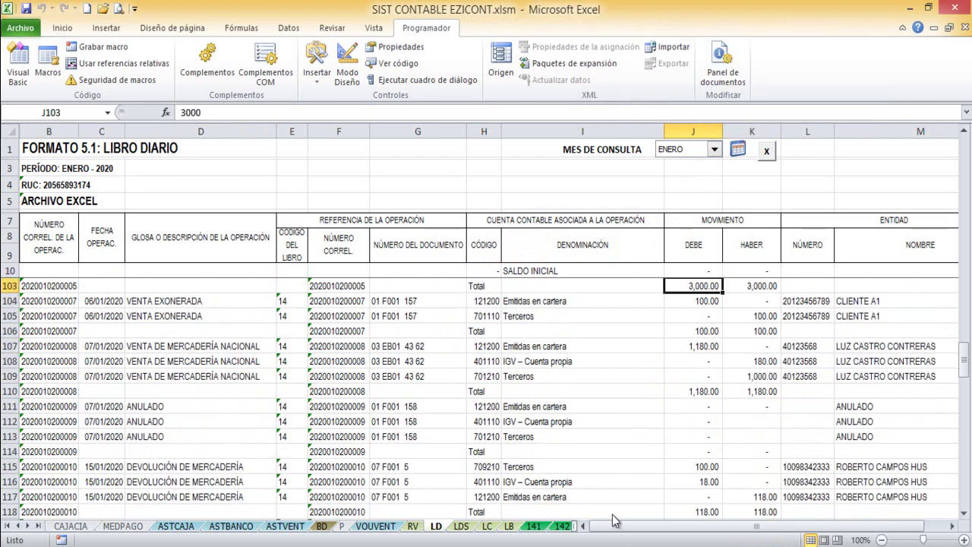
Return to the main menu and open the sales voucher form (VOU. VENTAS).
left_click(341, 526)
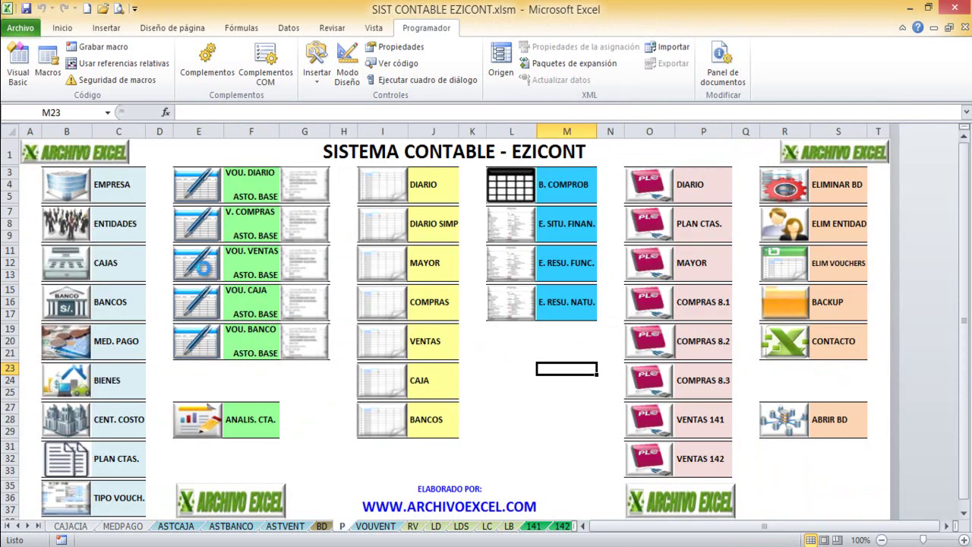
left_click(204, 275)
left_click(384, 357)
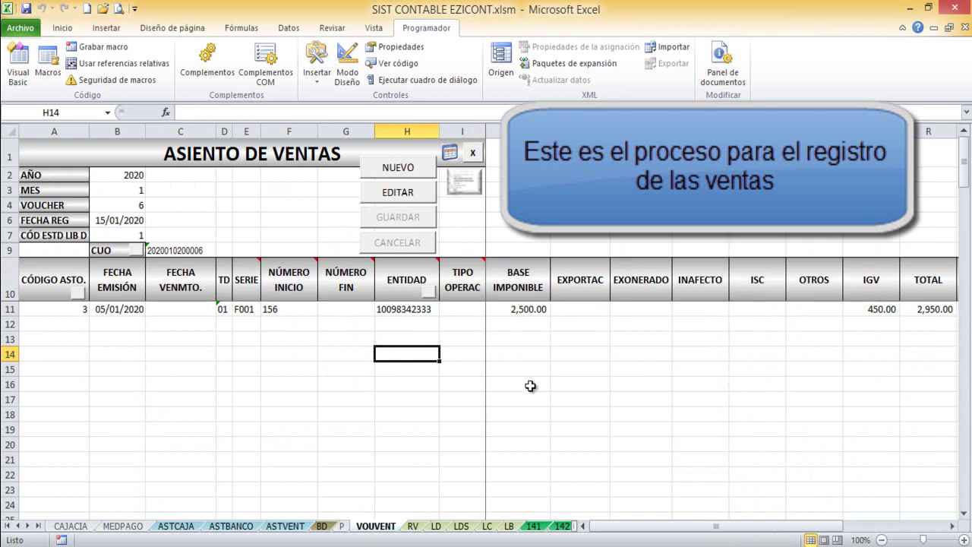
left_click(611, 384)
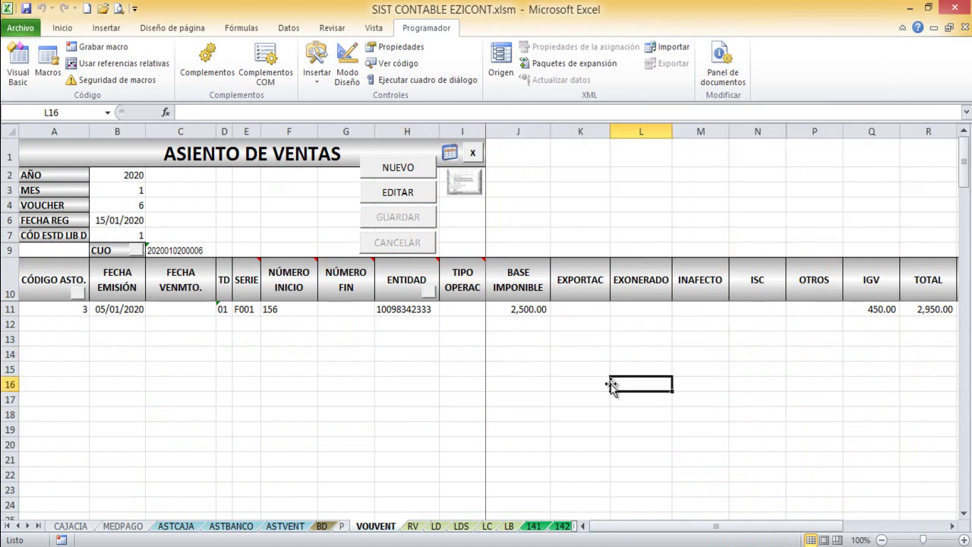